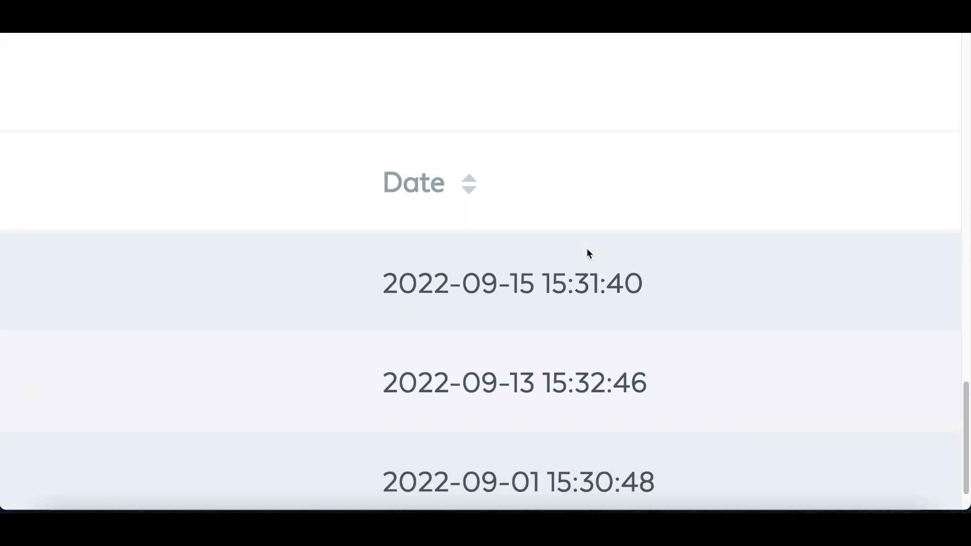
left_click_drag(447, 371, 398, 277)
scroll(531, 373, "left", 10)
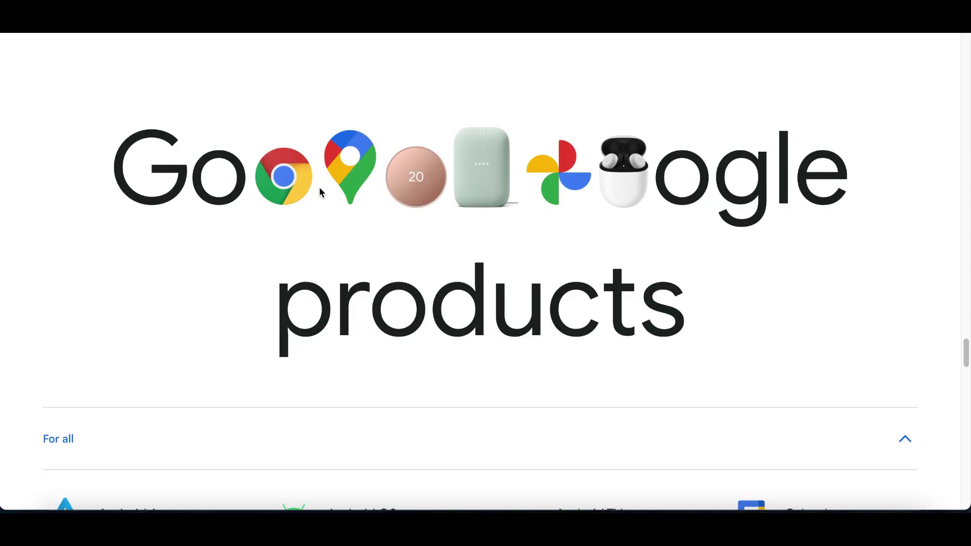
scroll(320, 193, "down", 7)
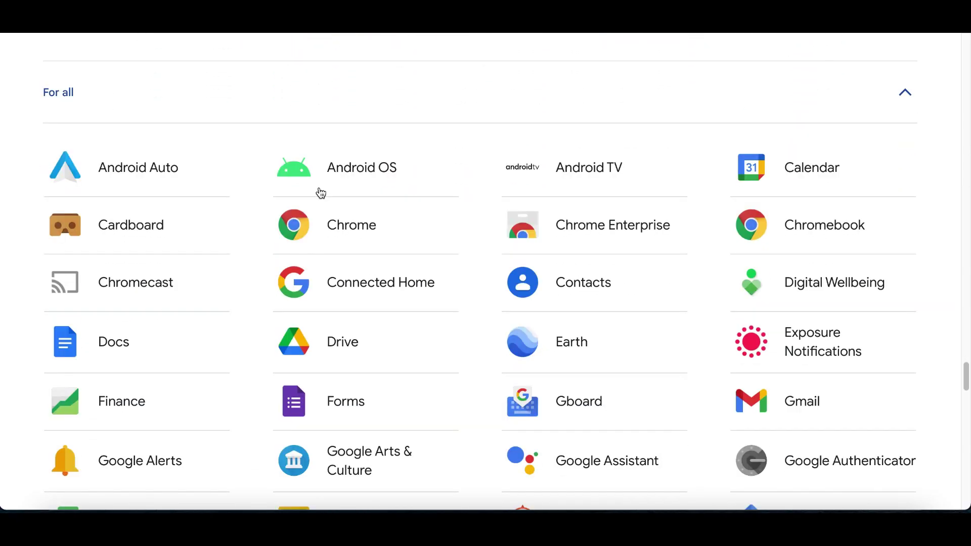
scroll(322, 194, "down", 3)
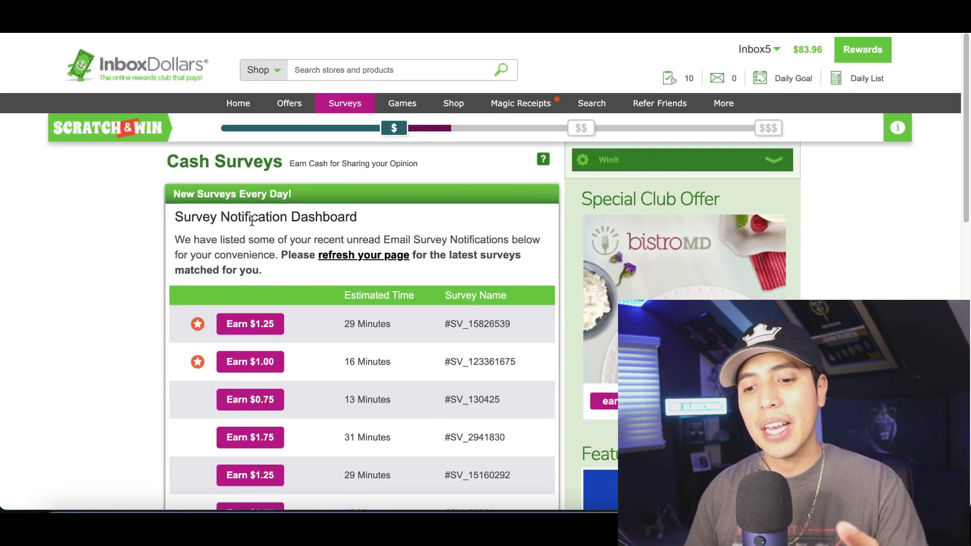
scroll(251, 221, "up", 3)
scroll(711, 224, "right", 5)
scroll(711, 224, "up", 3)
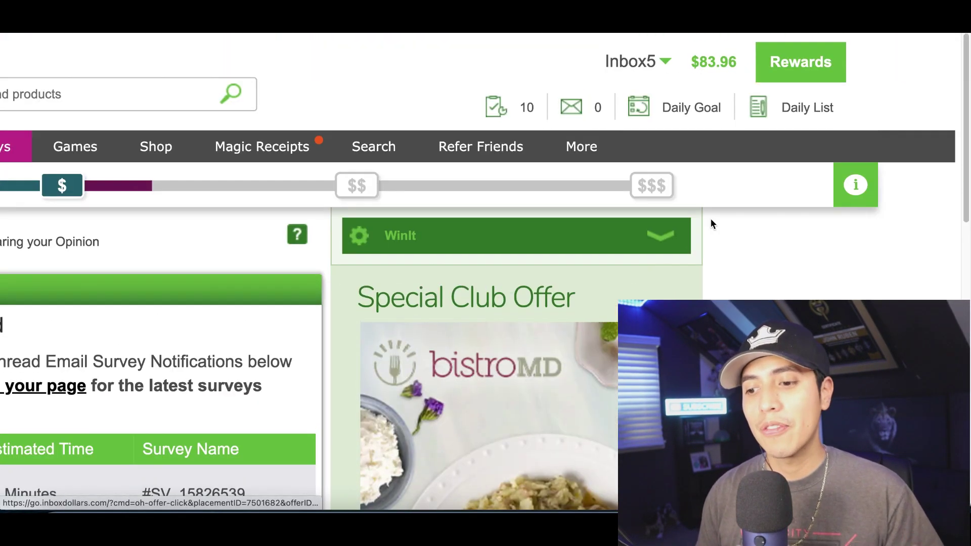
scroll(738, 75, "up", 5)
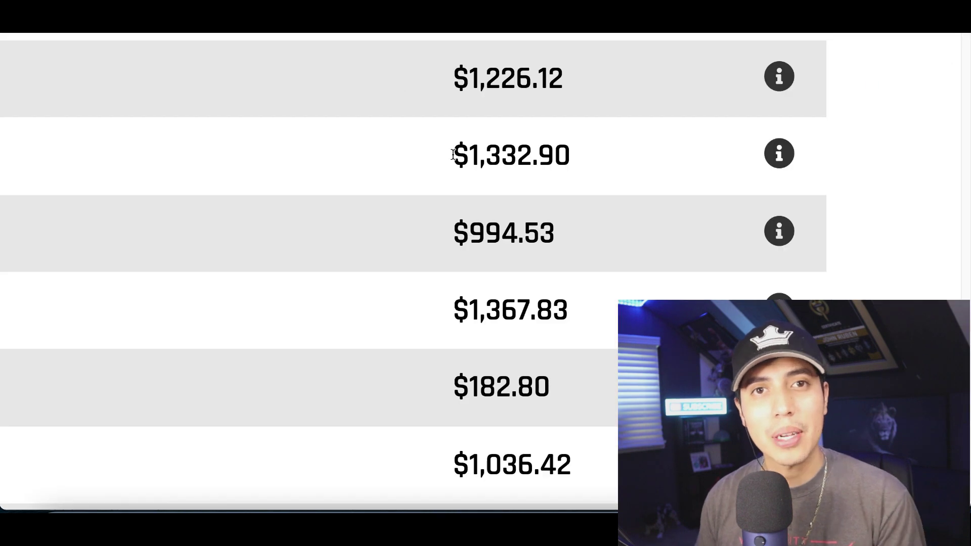
scroll(453, 153, "down", 1)
scroll(453, 154, "down", 1)
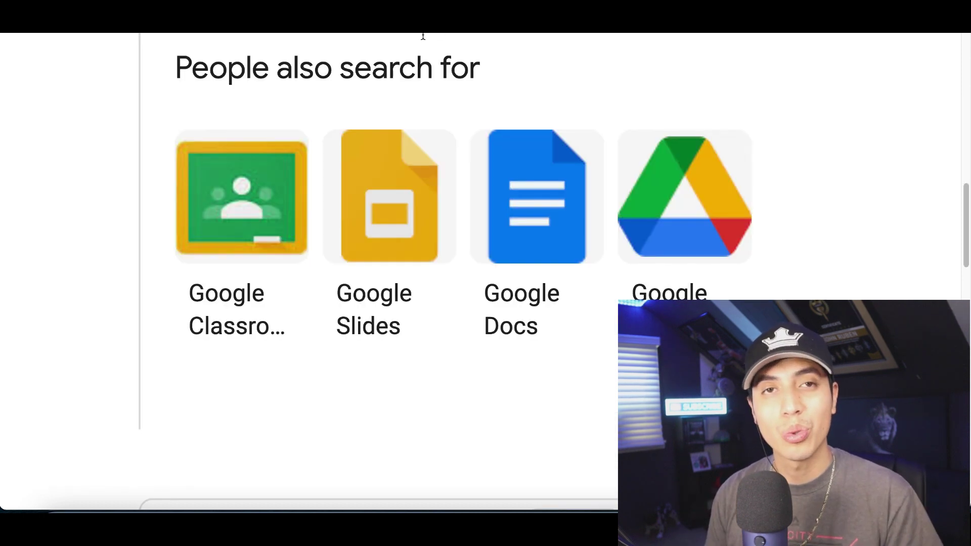
scroll(535, 219, "down", 1)
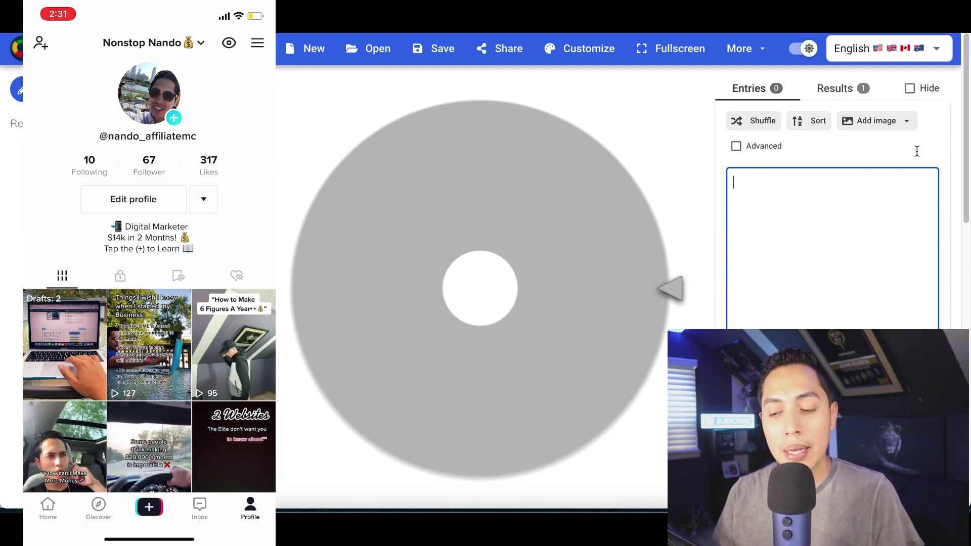
left_click(394, 518)
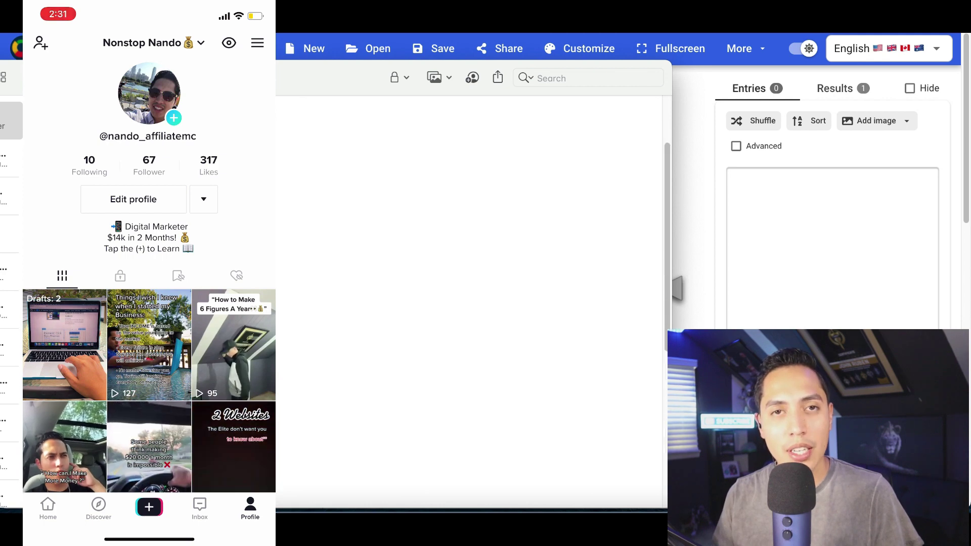
left_click(781, 281)
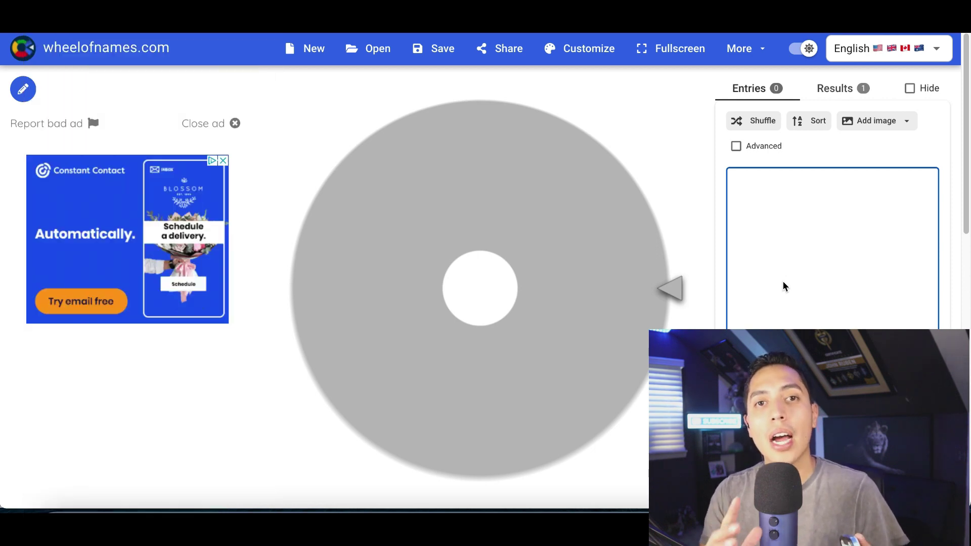
Copy the full list of participant usernames from the Notes app and paste it into the wheelofnames.com entries.
left_click(393, 521)
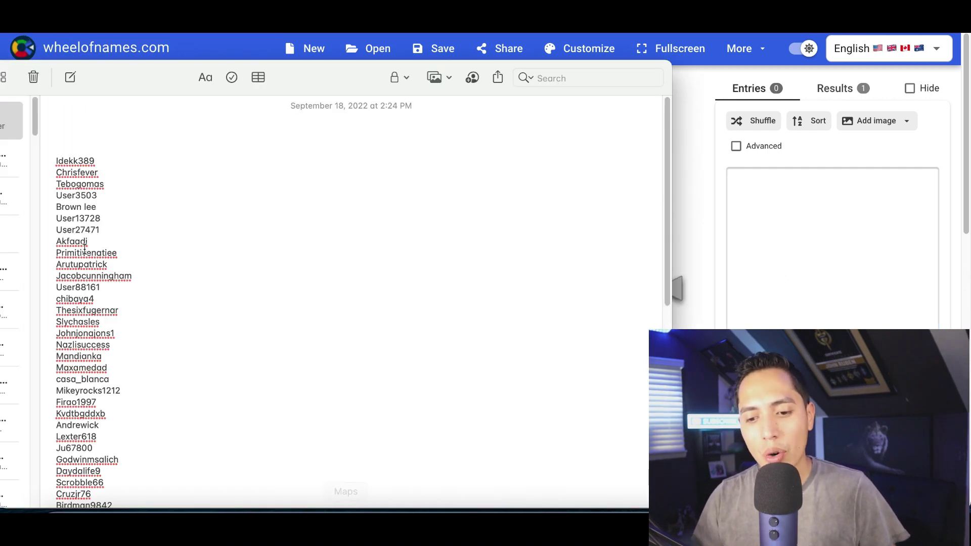
left_click_drag(55, 162, 202, 508)
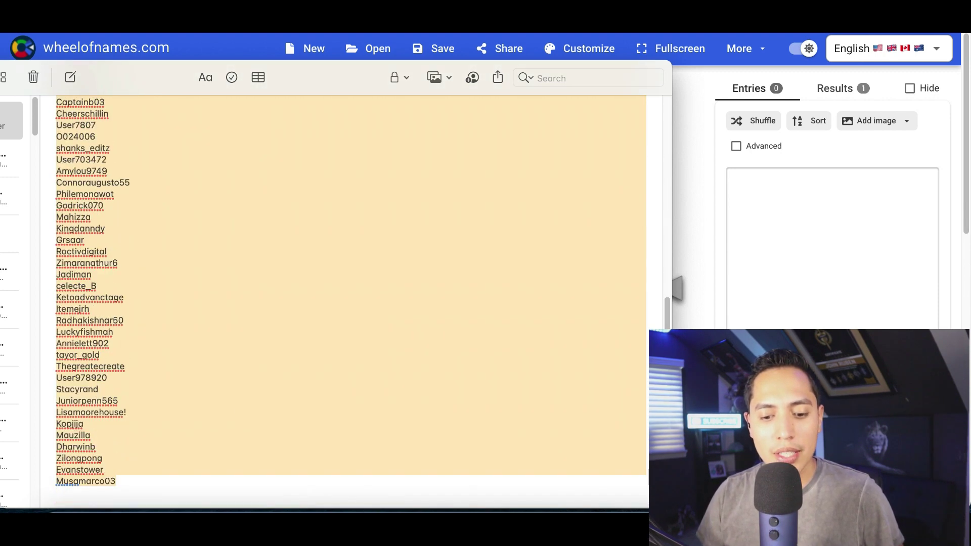
right_click(218, 329)
left_click(921, 220)
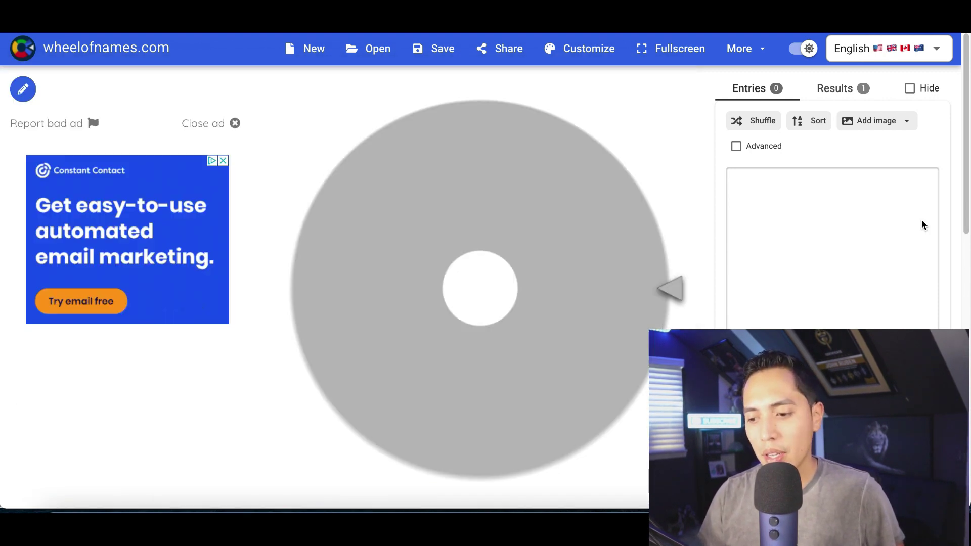
key("super+v")
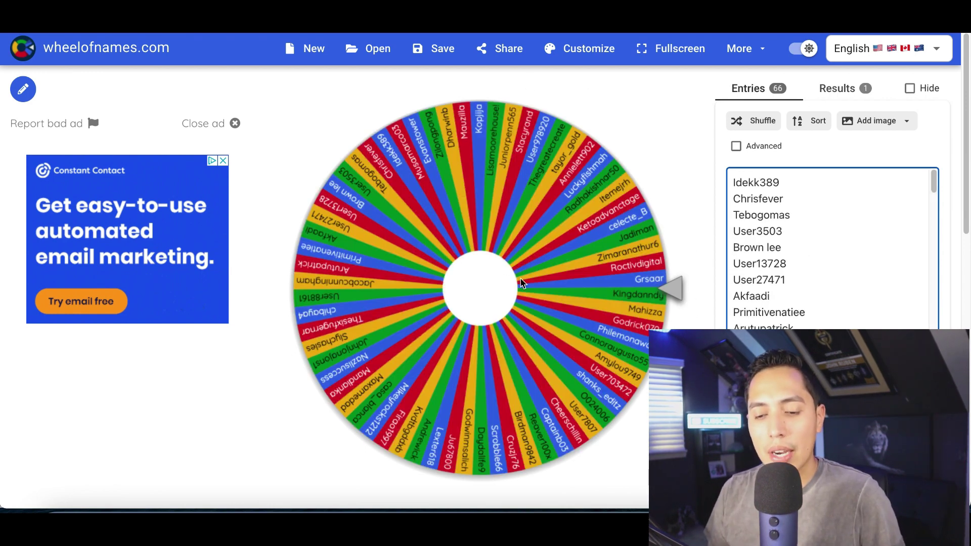
Spin the wheel three times to draw giveaway winners, closing the winner announcement before each new spin without removing the entry.
left_click(478, 293)
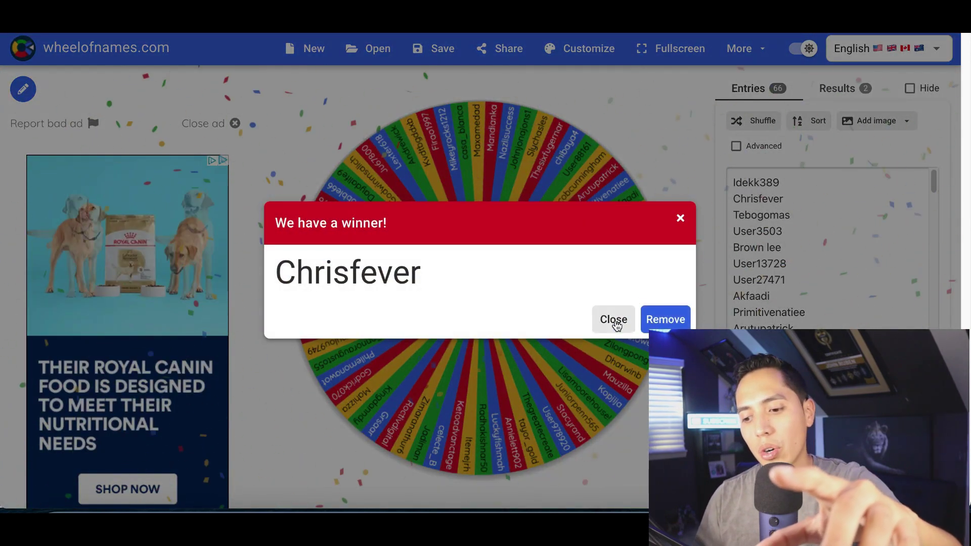
left_click(613, 320)
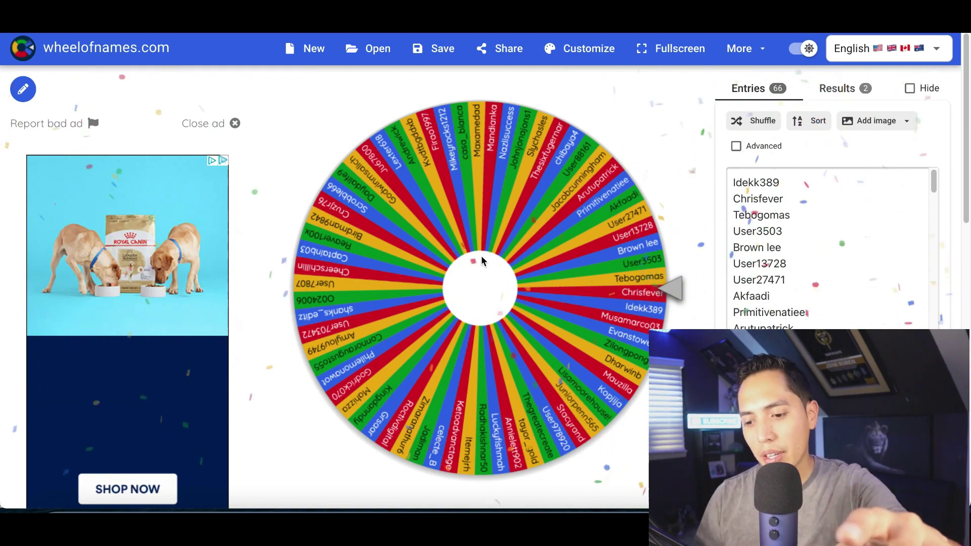
left_click(488, 296)
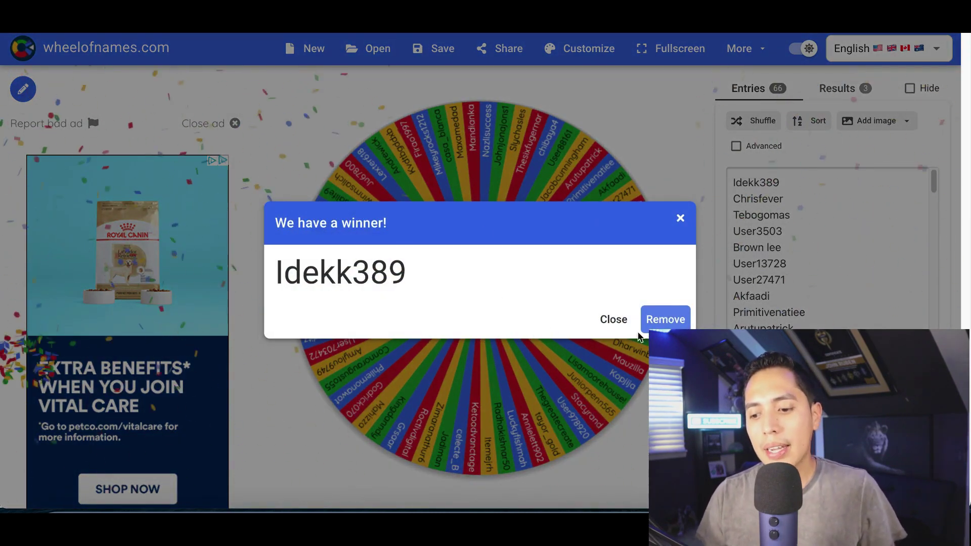
left_click(614, 320)
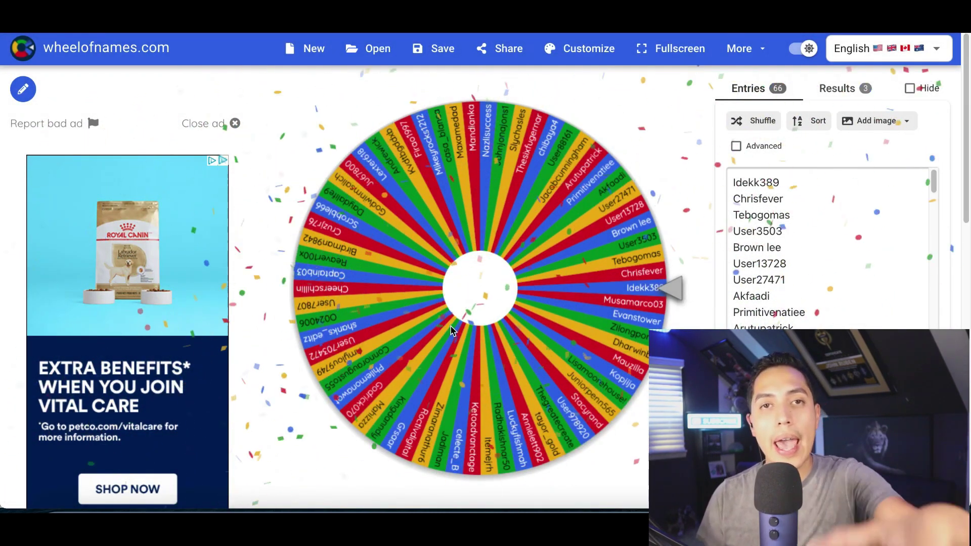
left_click(473, 302)
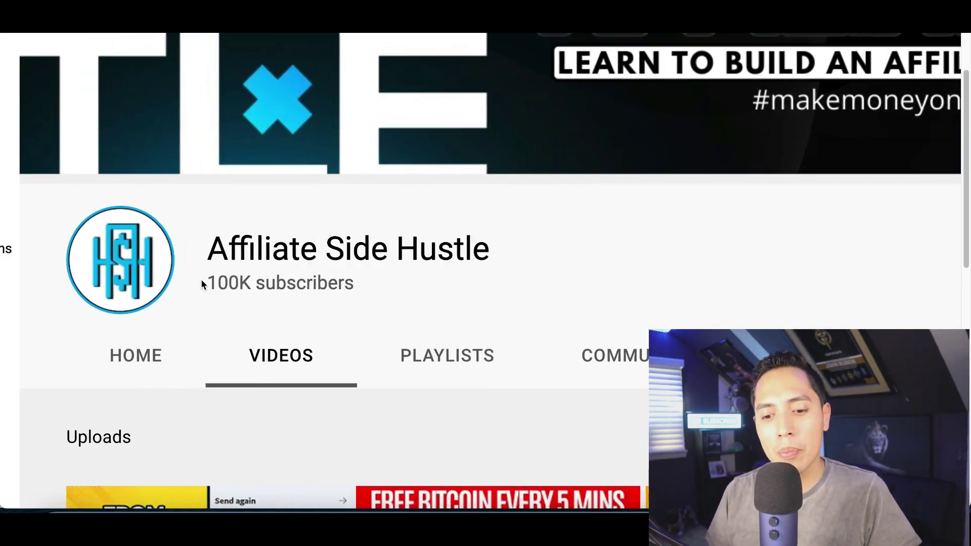
left_click_drag(135, 283, 178, 286)
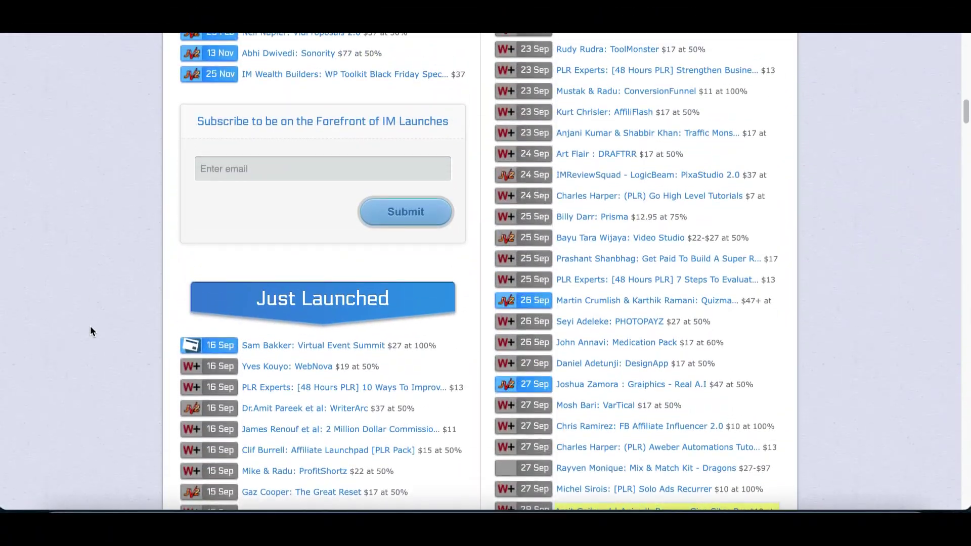
Look over the MunchEye homepage from its header and featured launch down through the Big Launches list to the November dates.
scroll(90, 326, "up", 10)
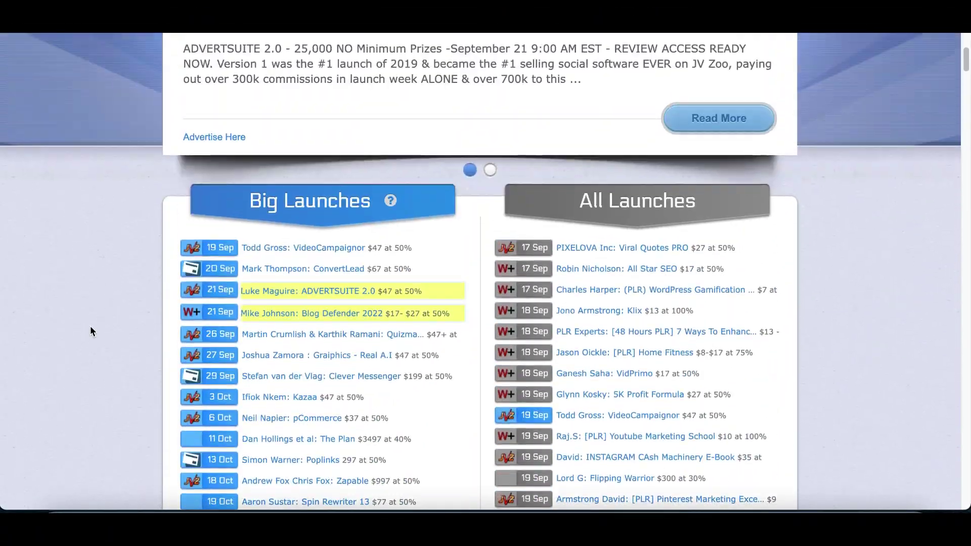
scroll(90, 329, "up", 5)
scroll(243, 74, "up", 6)
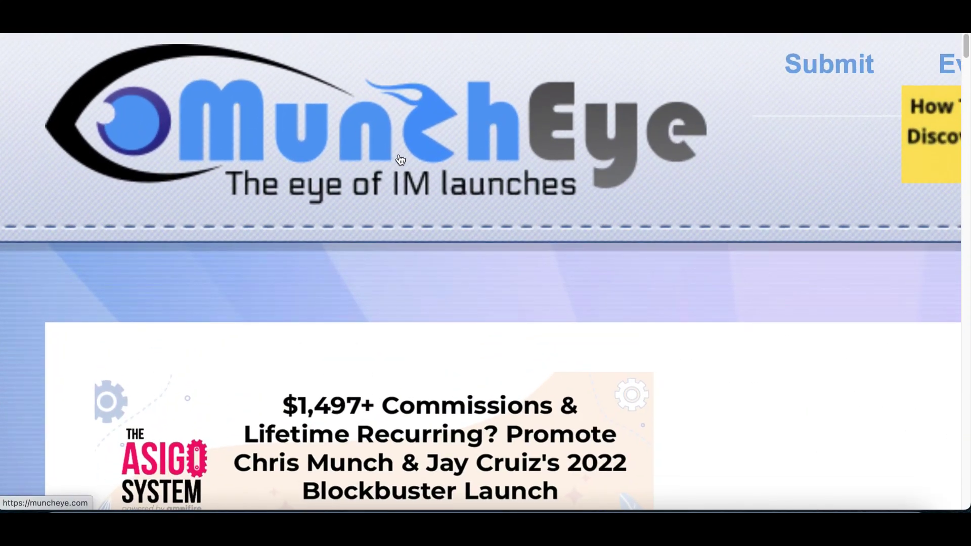
scroll(400, 160, "down", 6)
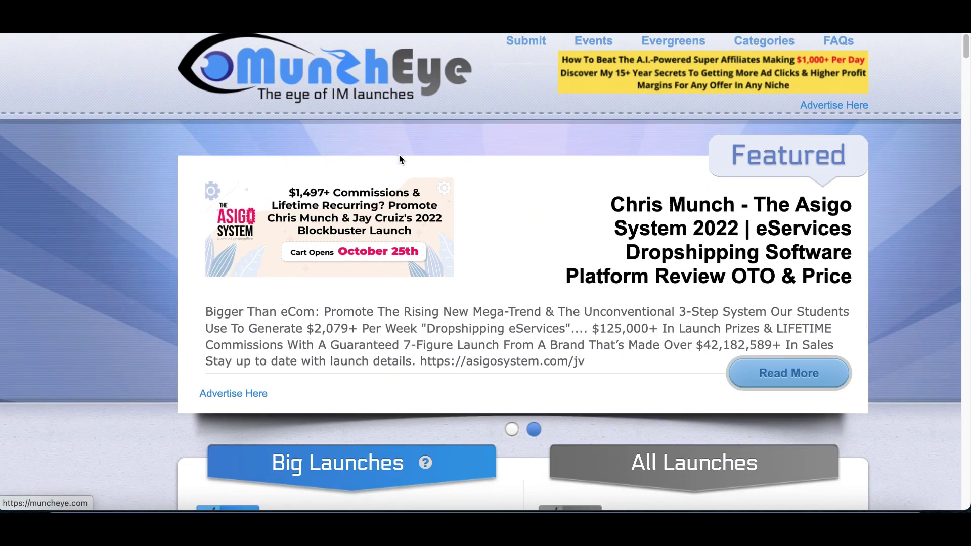
scroll(399, 159, "down", 5)
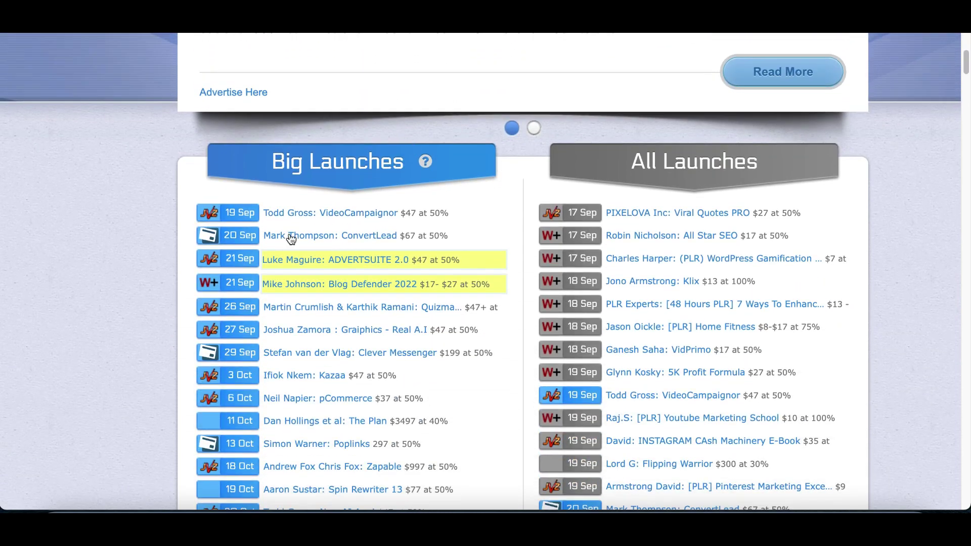
scroll(266, 314, "up", 5)
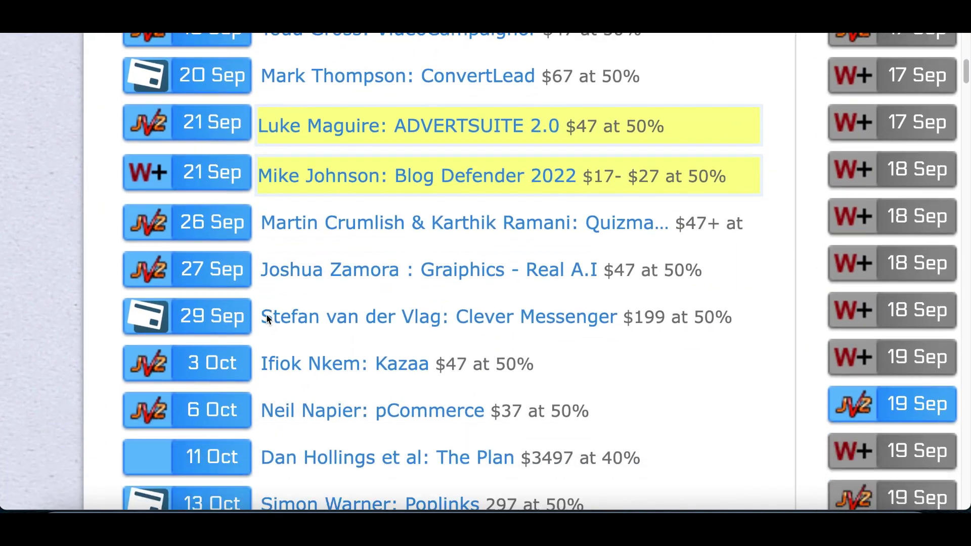
scroll(266, 316, "down", 3)
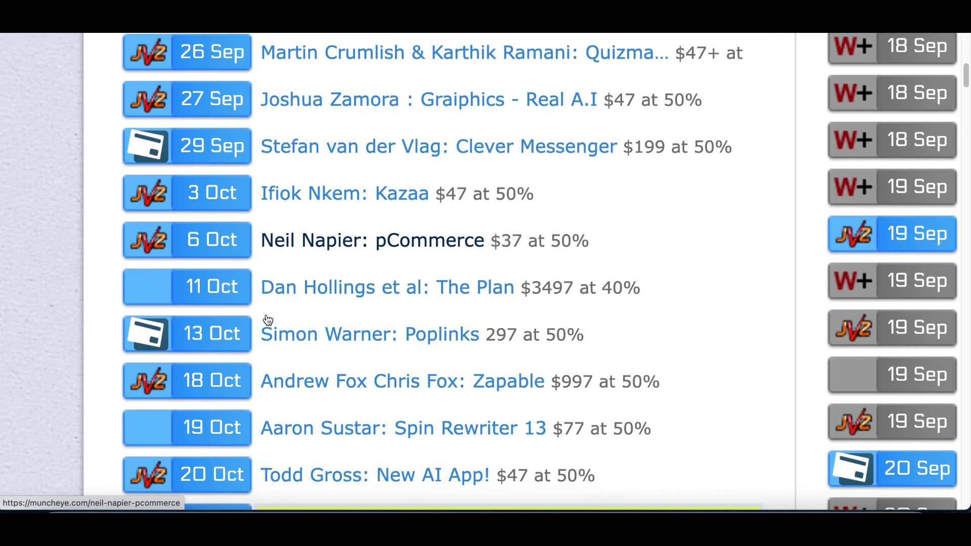
scroll(332, 331, "down", 4)
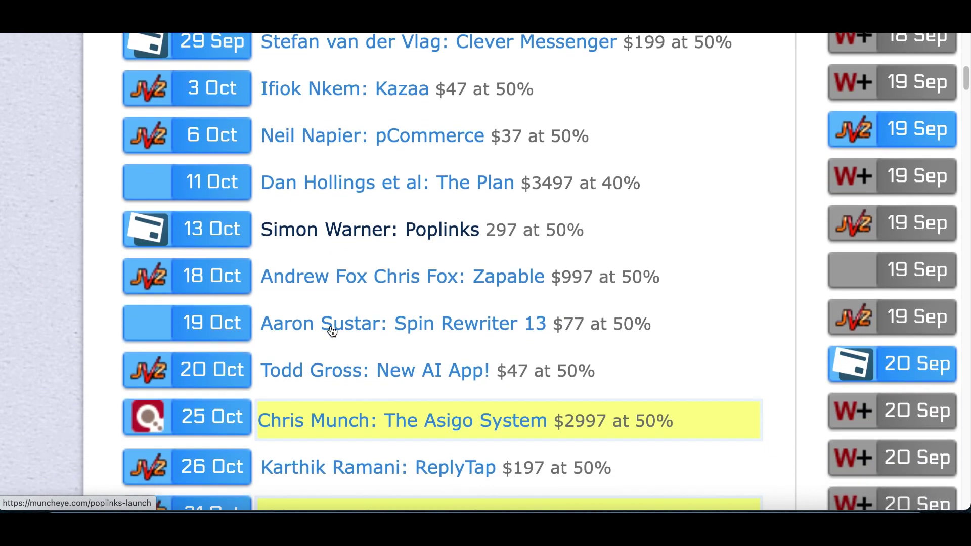
scroll(413, 420, "down", 2)
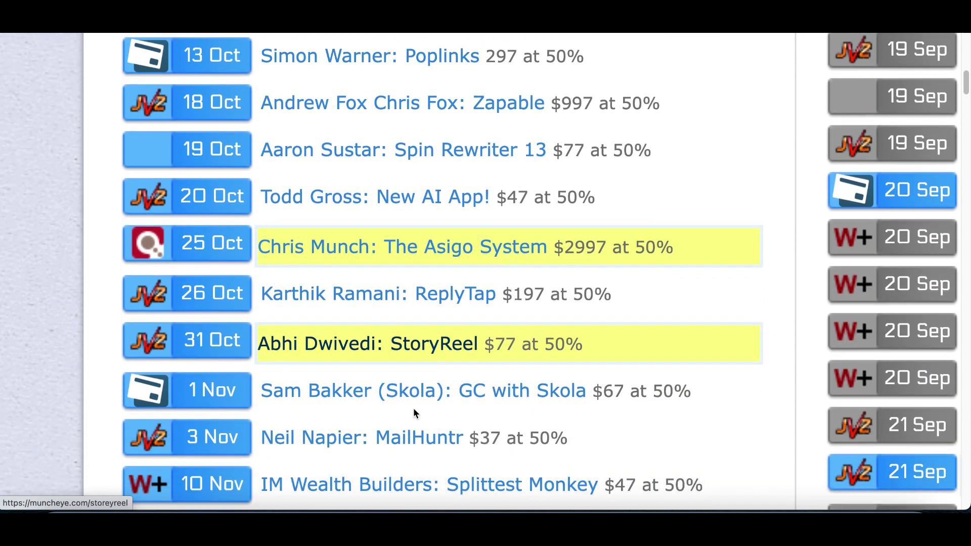
scroll(503, 382, "down", 5)
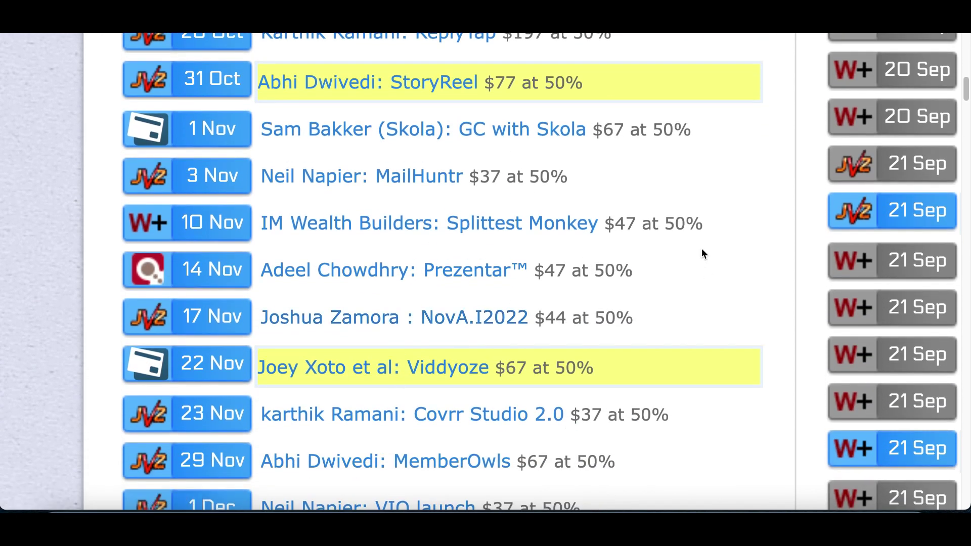
Examine the product prices and commission percentages in the Big Launches list, from the November entries back to the September ones.
scroll(610, 227, "up", 3)
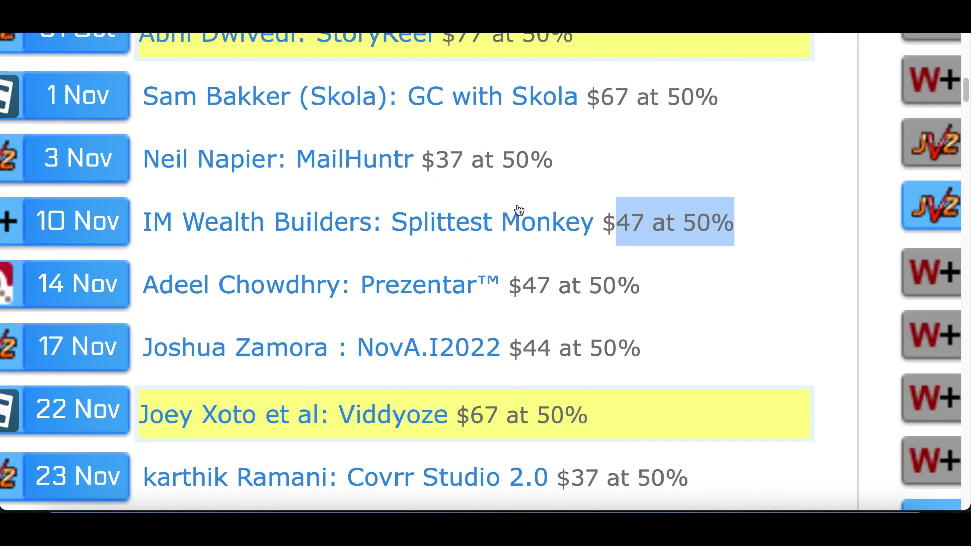
left_click(473, 159)
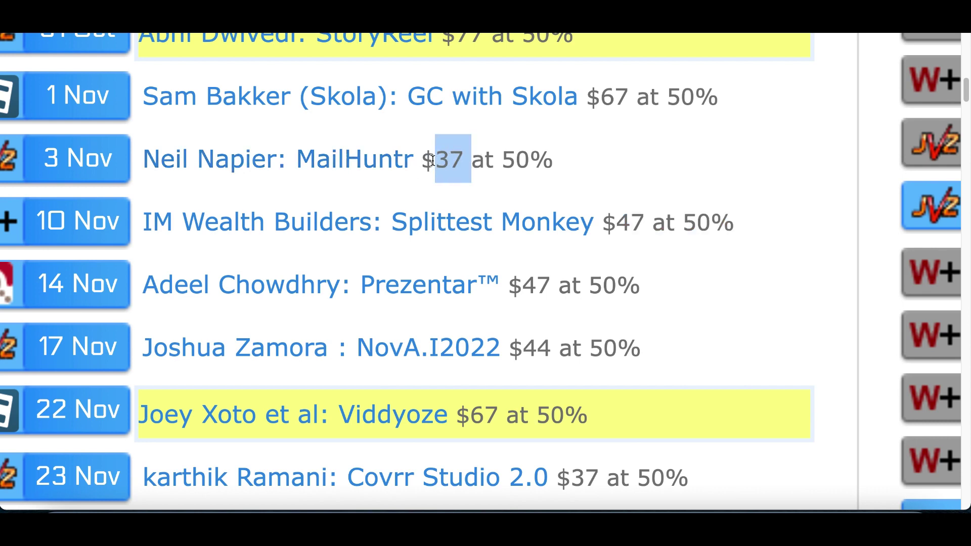
scroll(432, 161, "down", 3)
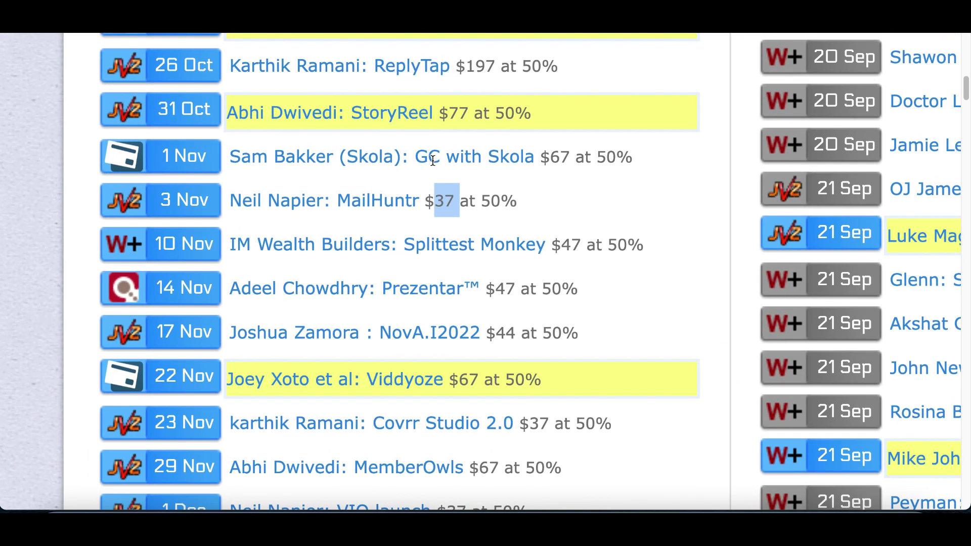
scroll(433, 160, "up", 3)
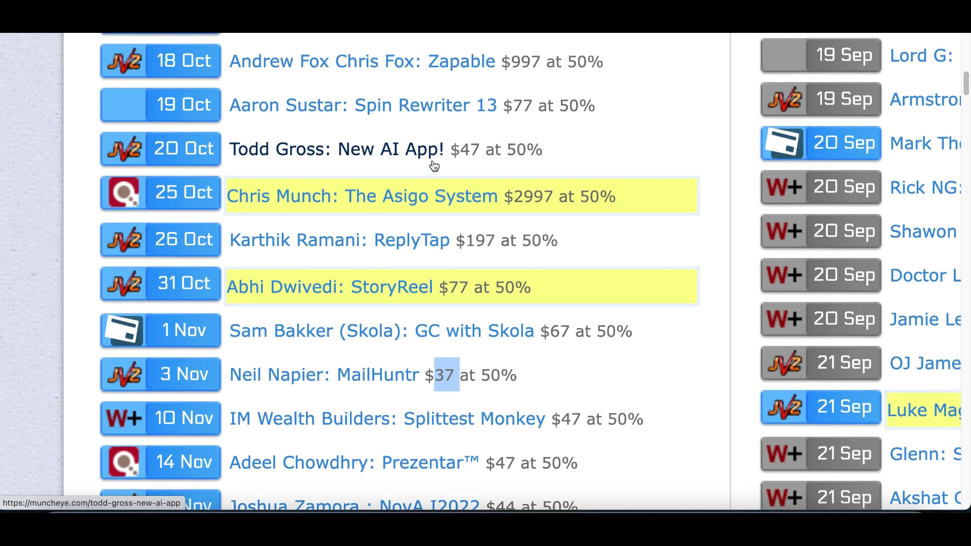
scroll(433, 166, "up", 5)
scroll(250, 209, "up", 3)
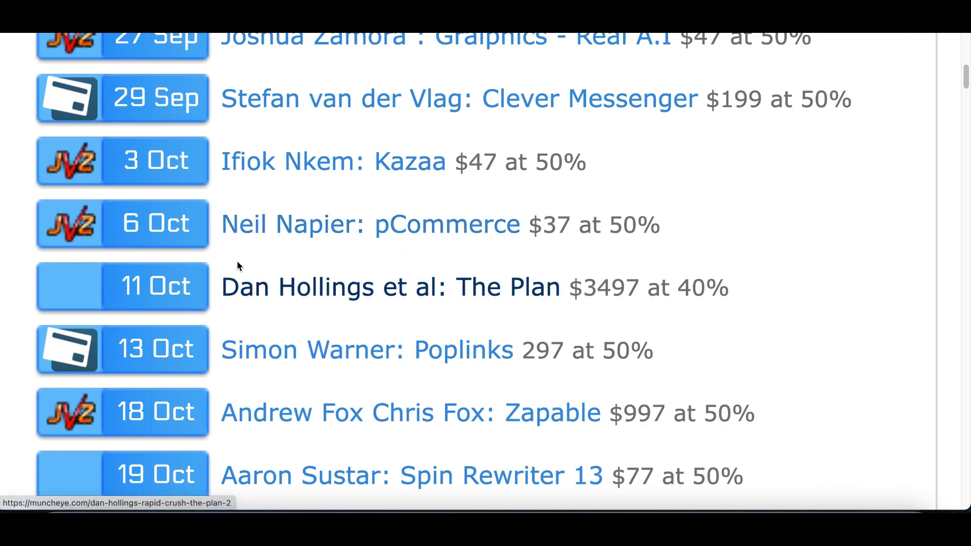
scroll(222, 255, "up", 3)
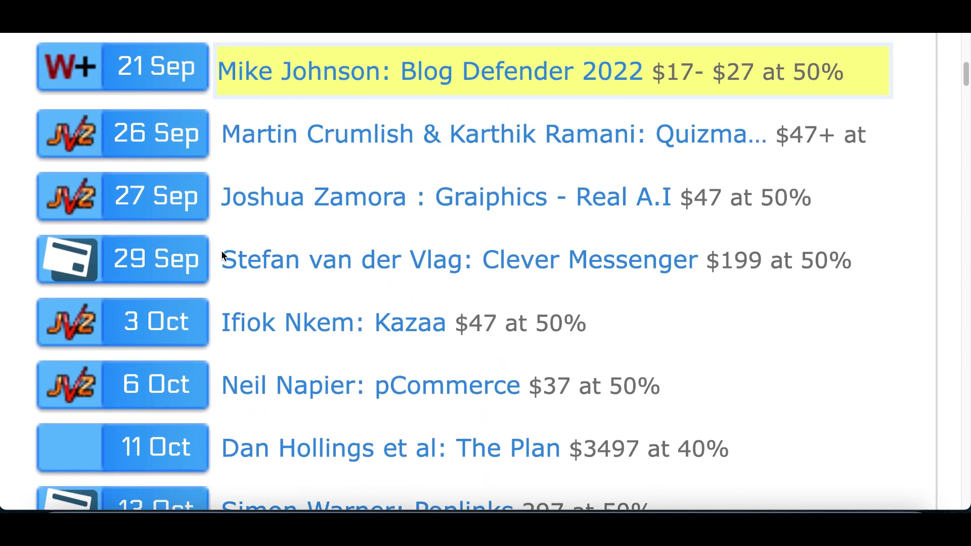
scroll(222, 255, "up", 3)
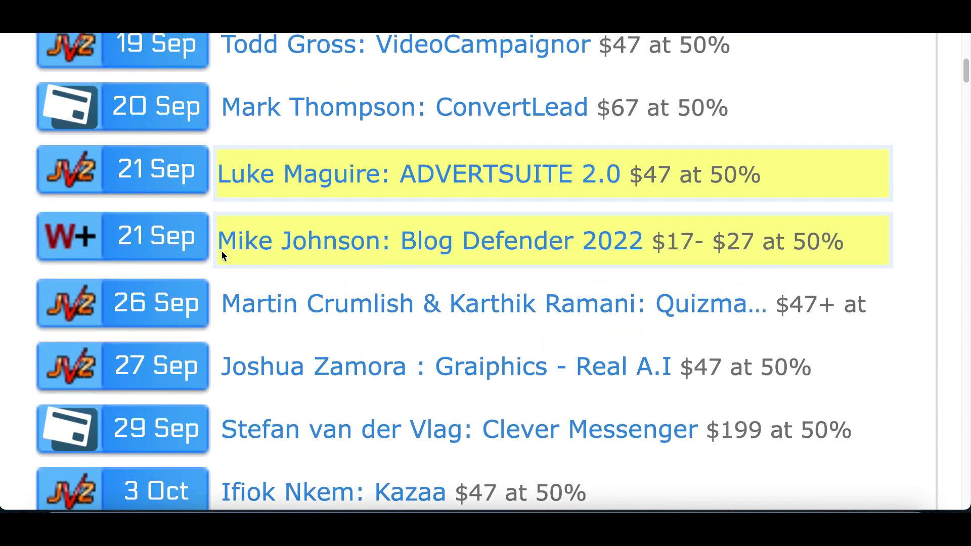
Compare the September and October entries in the Big Launches list by product, price and commission percentage.
scroll(222, 256, "up", 1)
scroll(222, 256, "up", 1)
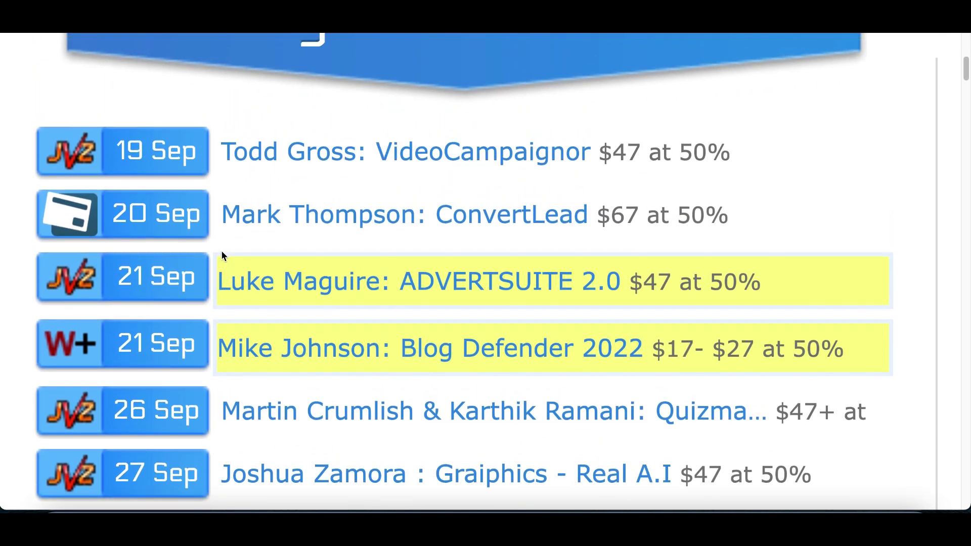
scroll(222, 256, "up", 2)
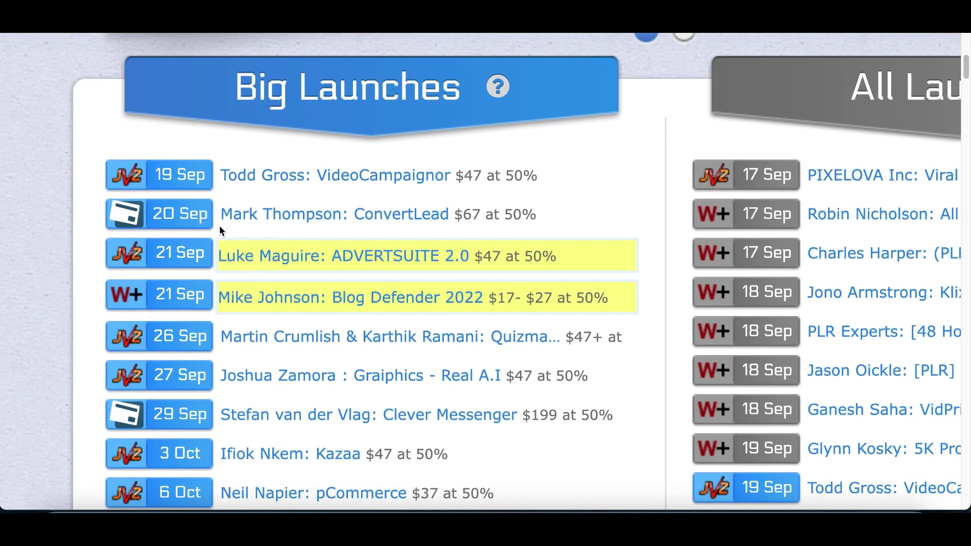
scroll(286, 127, "down", 1)
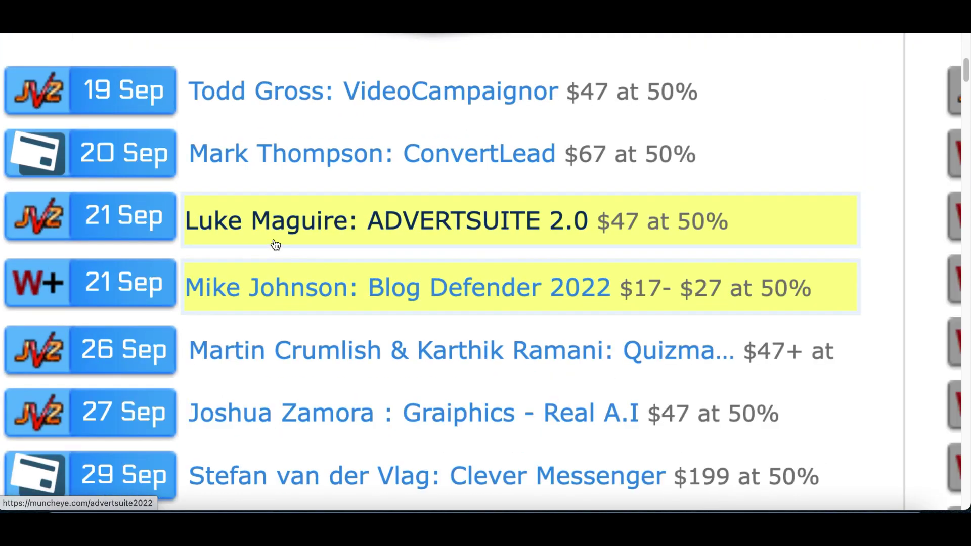
scroll(374, 257, "down", 3)
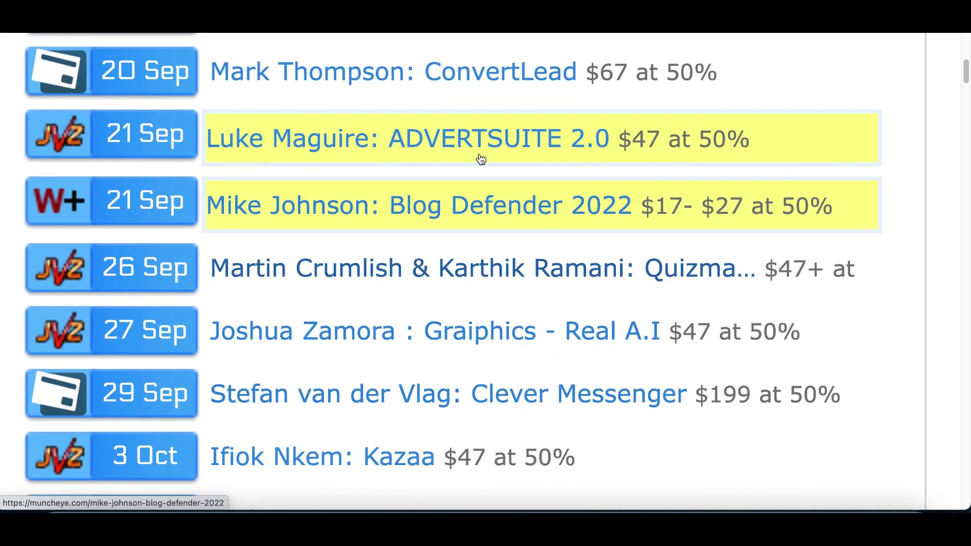
scroll(462, 152, "down", 4)
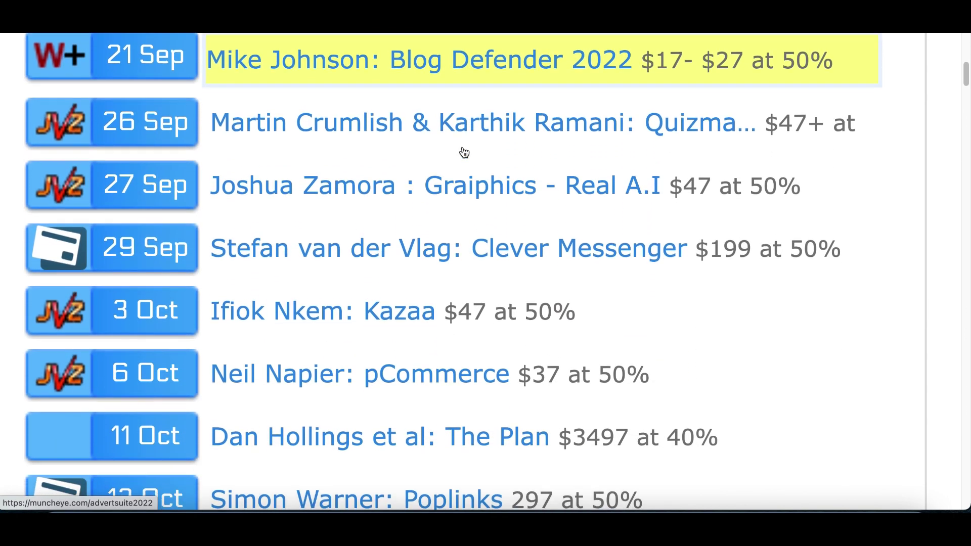
scroll(461, 151, "down", 2)
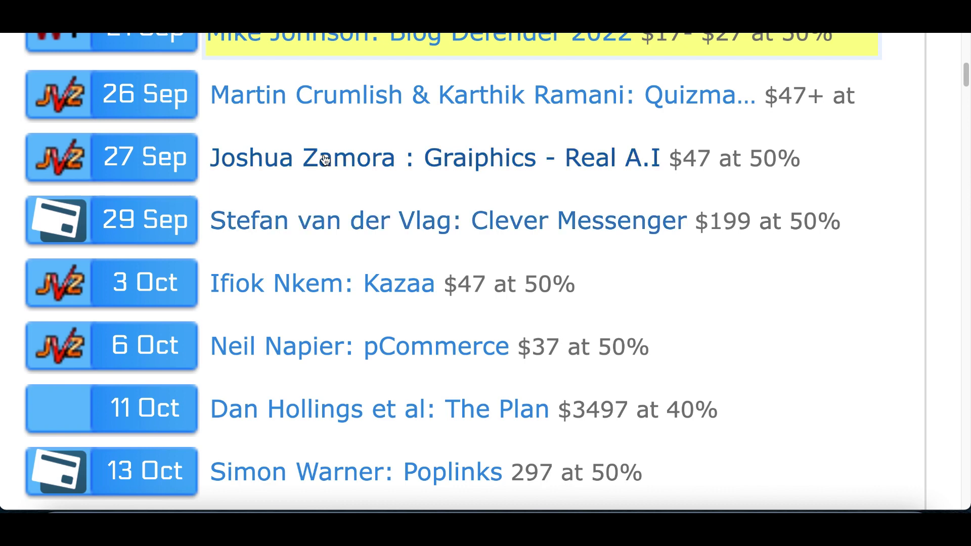
left_click_drag(401, 189, 321, 199)
scroll(321, 201, "up", 6)
scroll(323, 204, "up", 1)
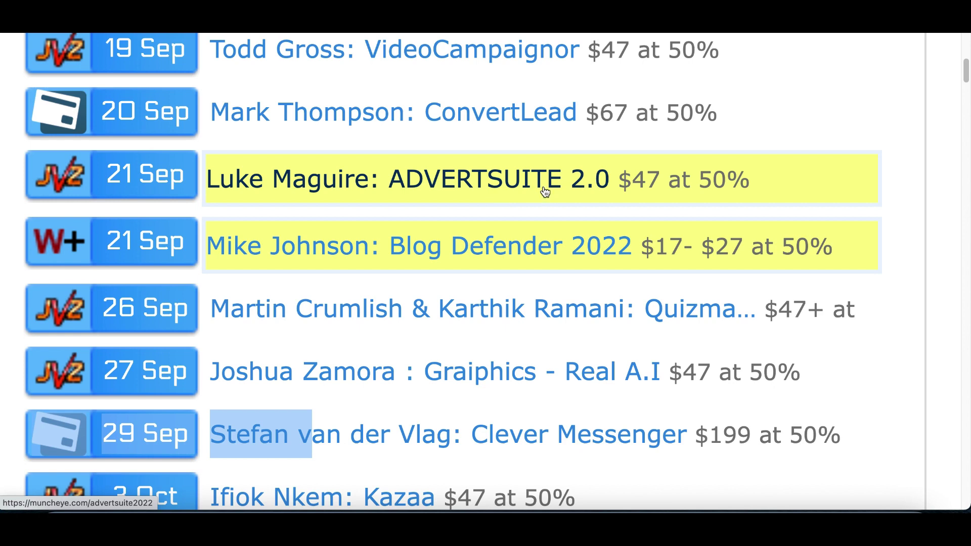
left_click(501, 188)
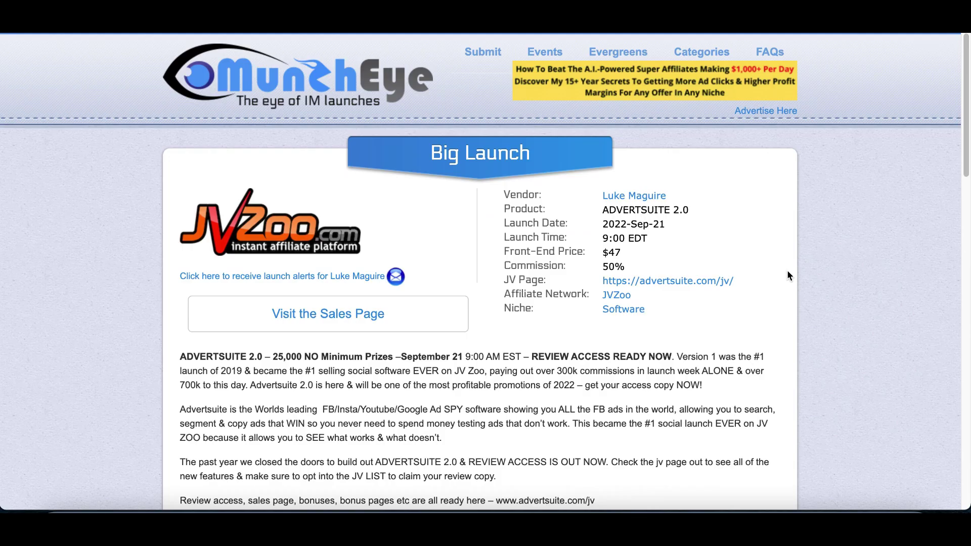
scroll(534, 398, "down", 1)
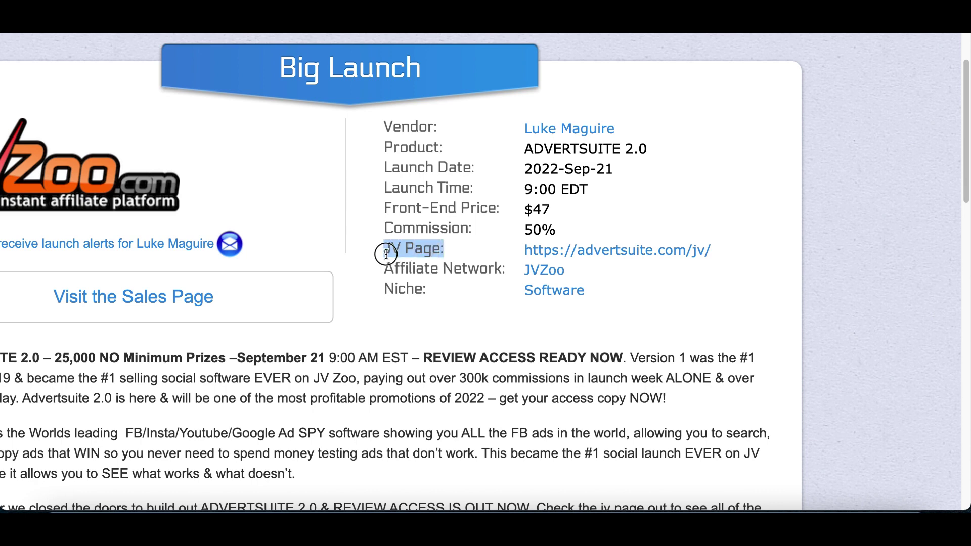
left_click(599, 254)
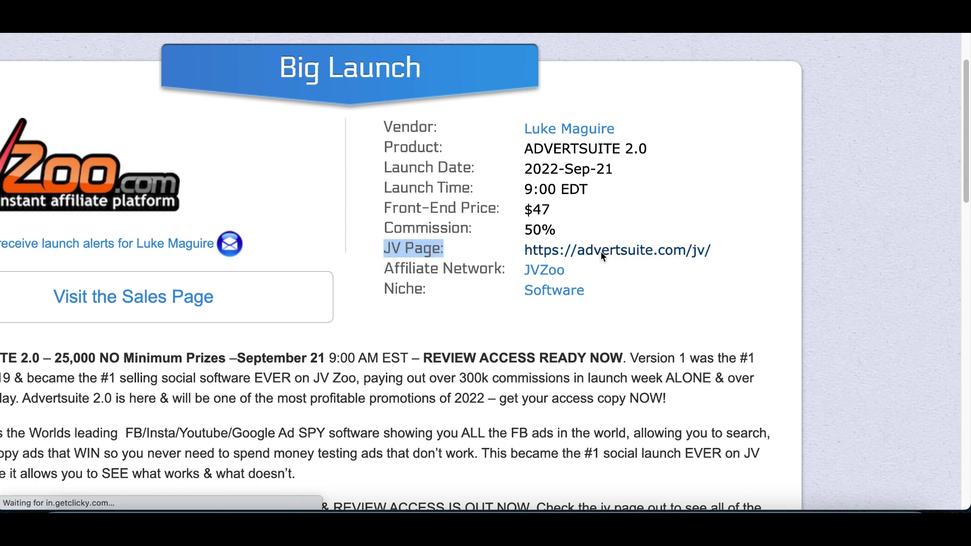
Find the JVZOO affiliate link section on the AdvertSuite JV page and open its JVZoo affiliate request page.
scroll(617, 272, "down", 5)
scroll(617, 272, "down", 9)
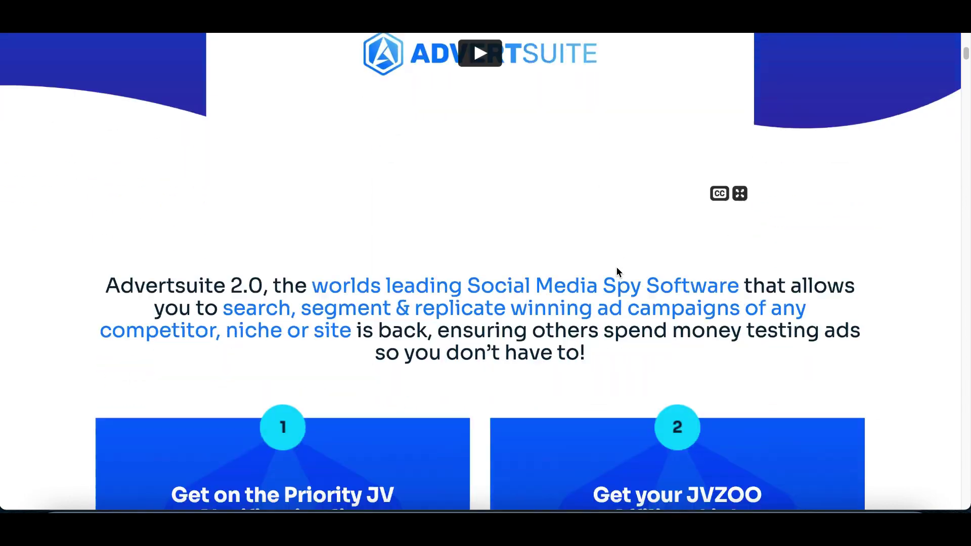
scroll(826, 203, "up", 3)
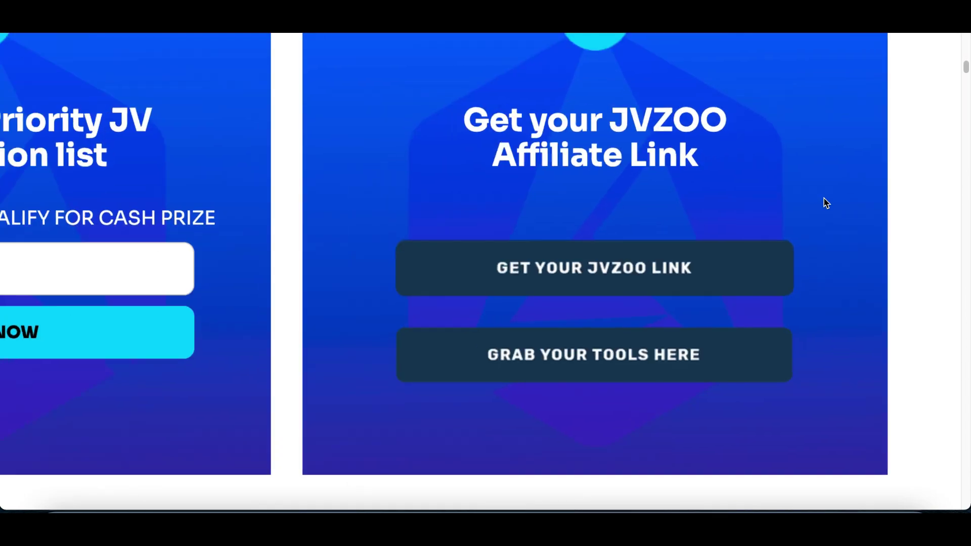
left_click_drag(517, 151, 651, 150)
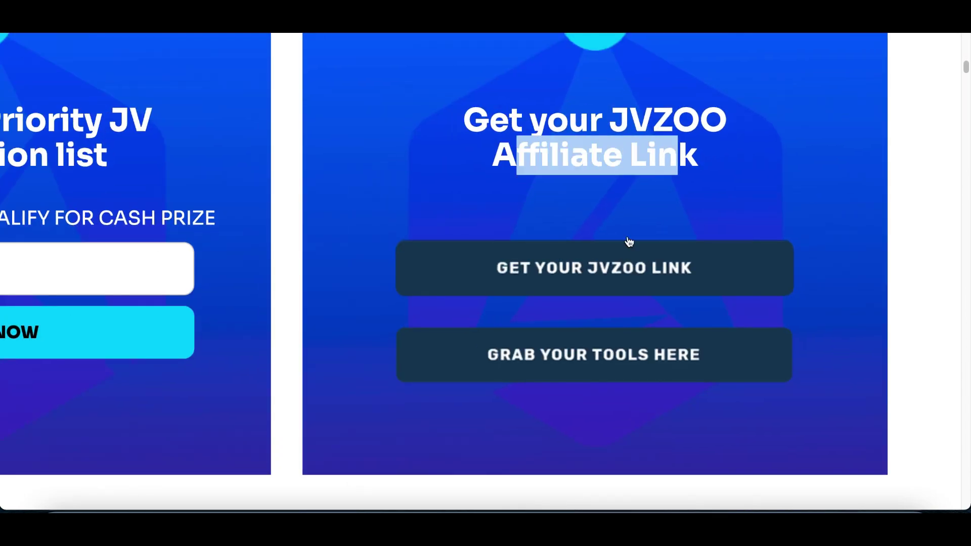
scroll(654, 207, "down", 3)
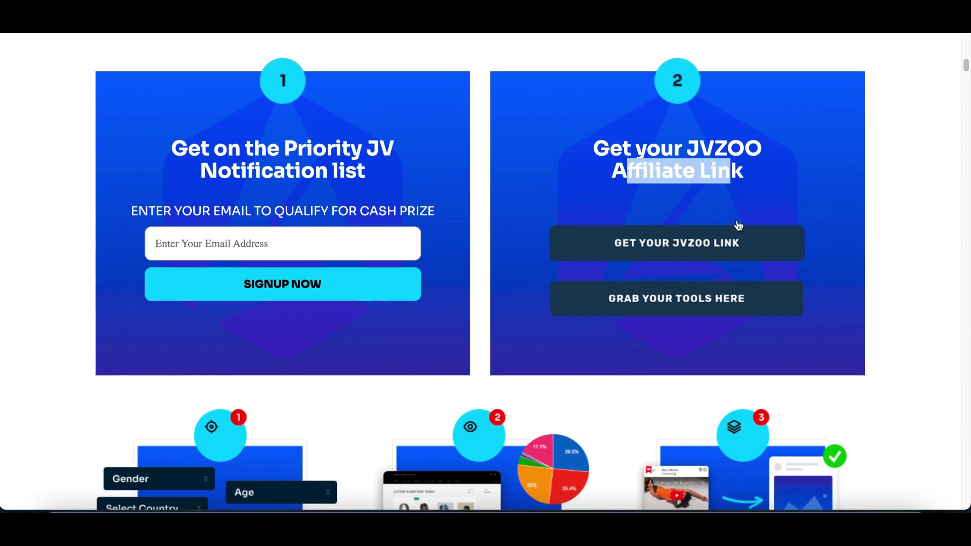
scroll(767, 243, "up", 1)
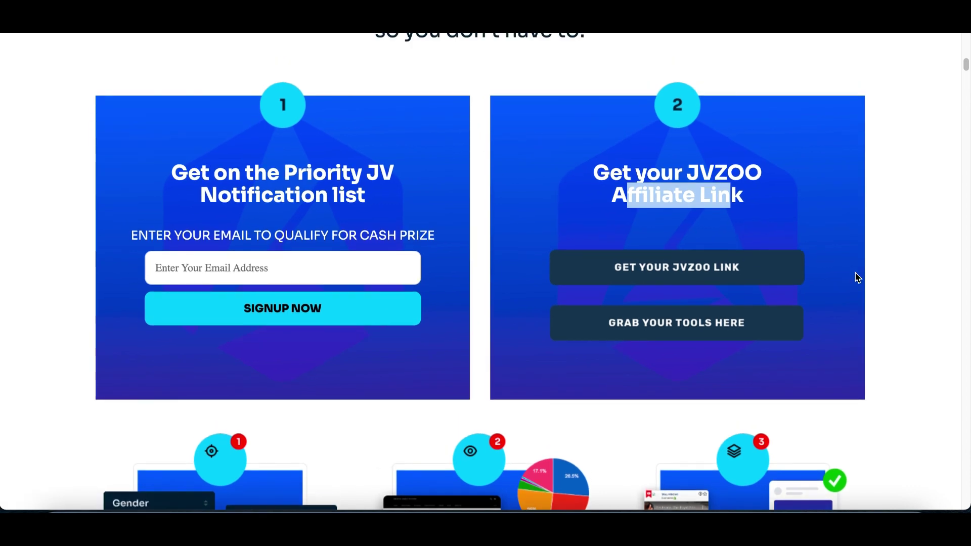
scroll(858, 277, "up", 3)
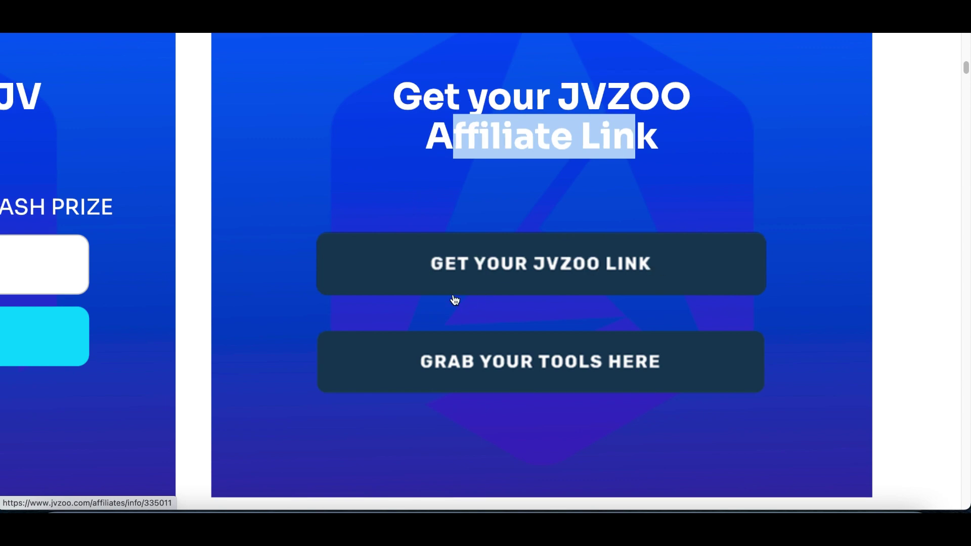
left_click(578, 270)
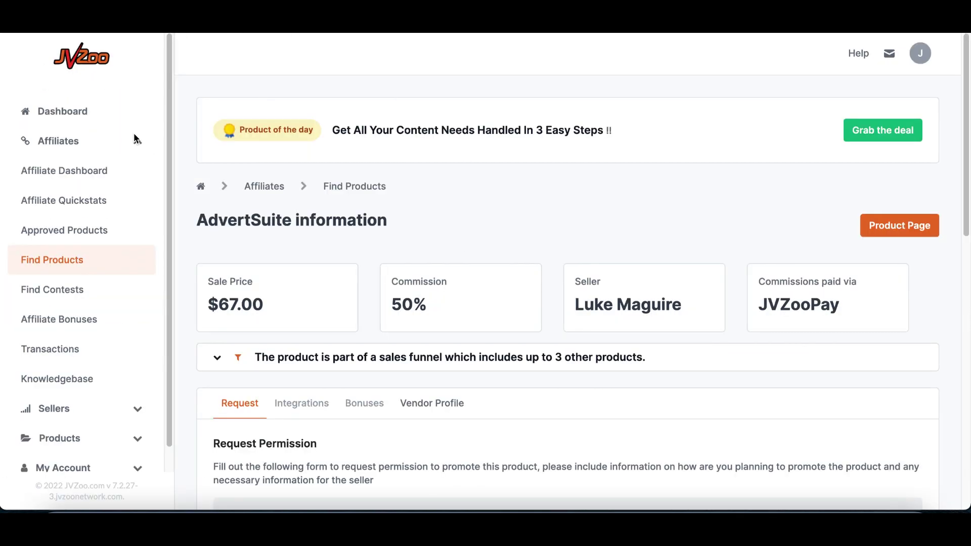
Review the AdvertSuite permission request, including the seller's promotion terms, the message field and the approval requirements.
scroll(286, 280, "down", 2)
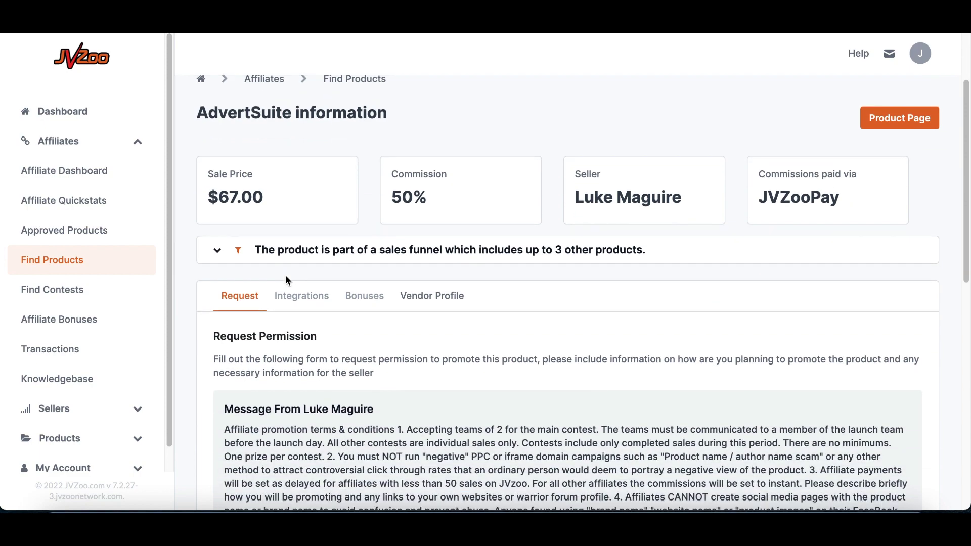
scroll(286, 279, "down", 2)
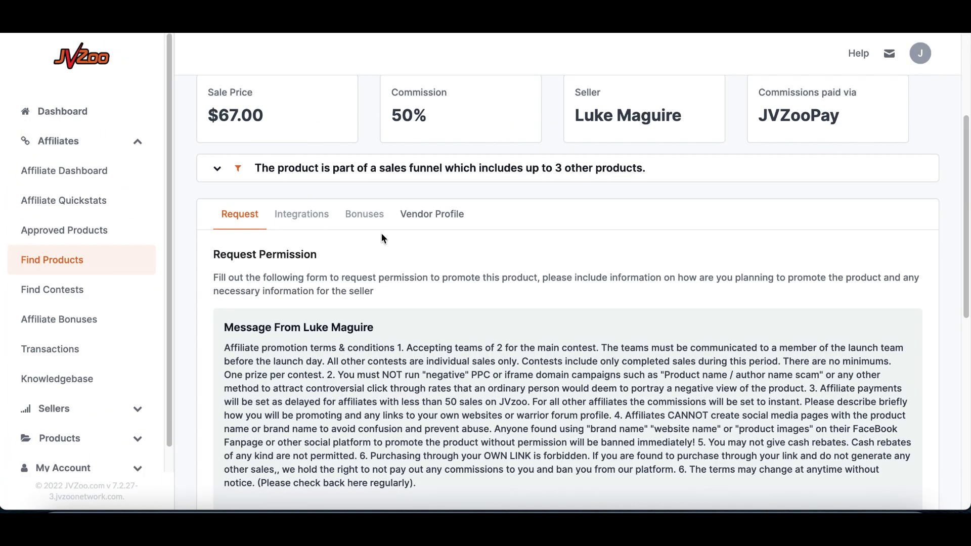
scroll(380, 230, "down", 5)
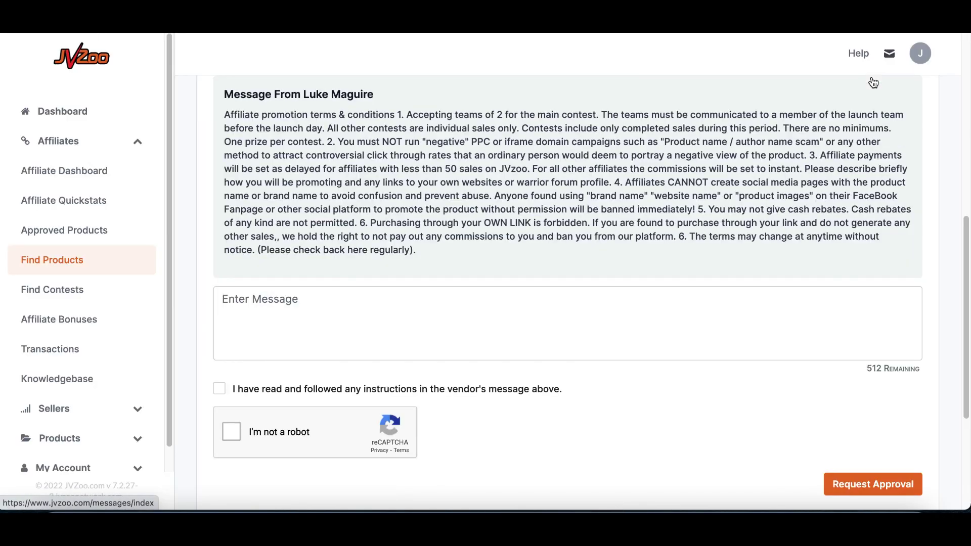
scroll(528, 259, "down", 1)
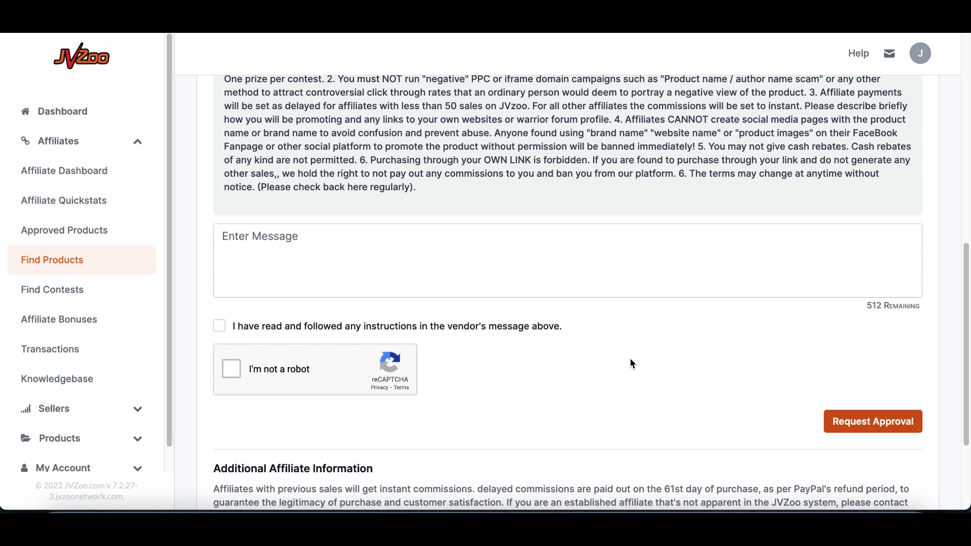
Examine the sale price, commission and seller details in the AdvertSuite information.
scroll(630, 359, "up", 10)
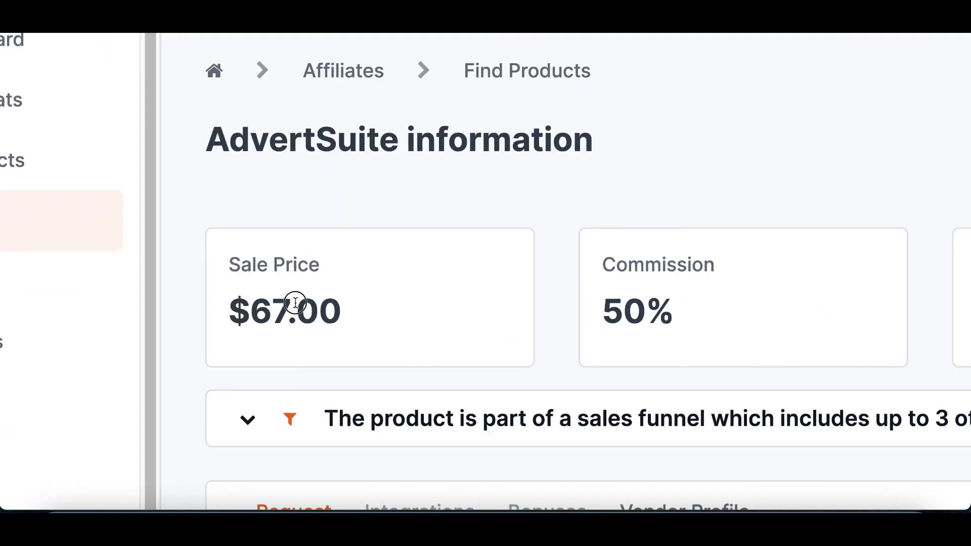
left_click_drag(239, 301, 206, 303)
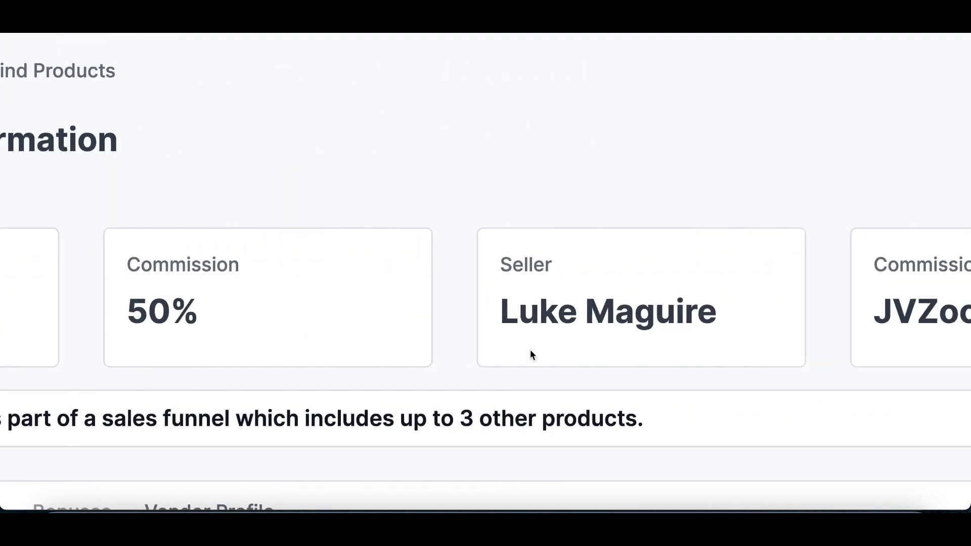
left_click(611, 316)
left_click_drag(496, 318, 613, 316)
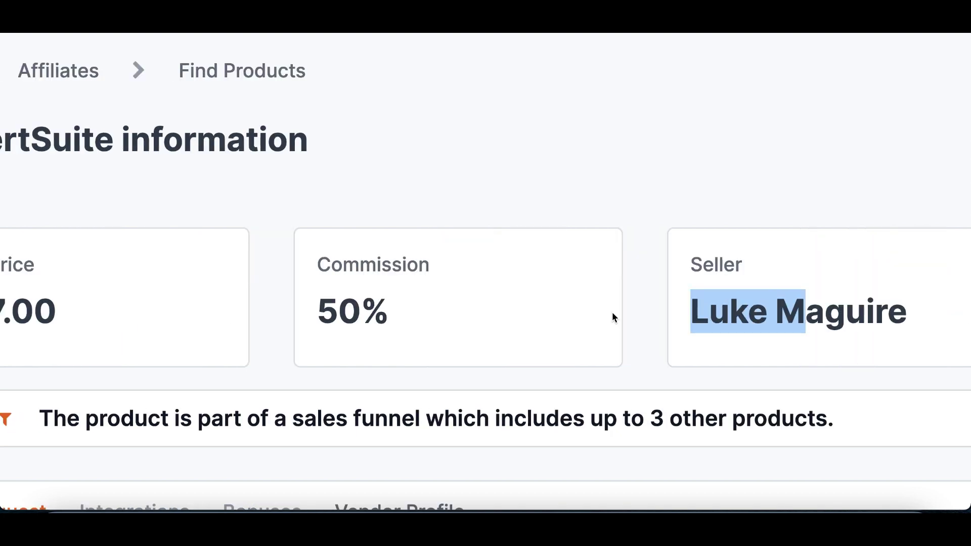
left_click(302, 316)
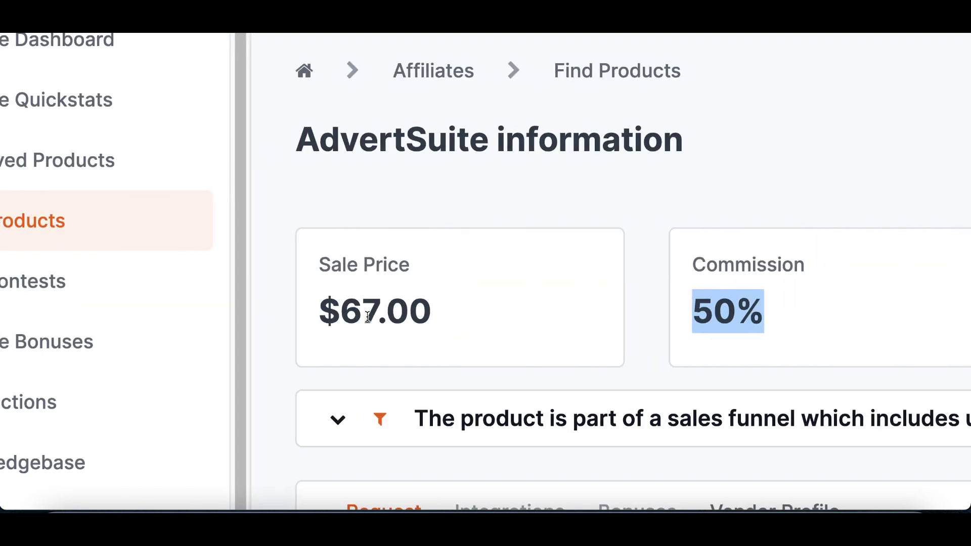
left_click_drag(122, 325, 30, 322)
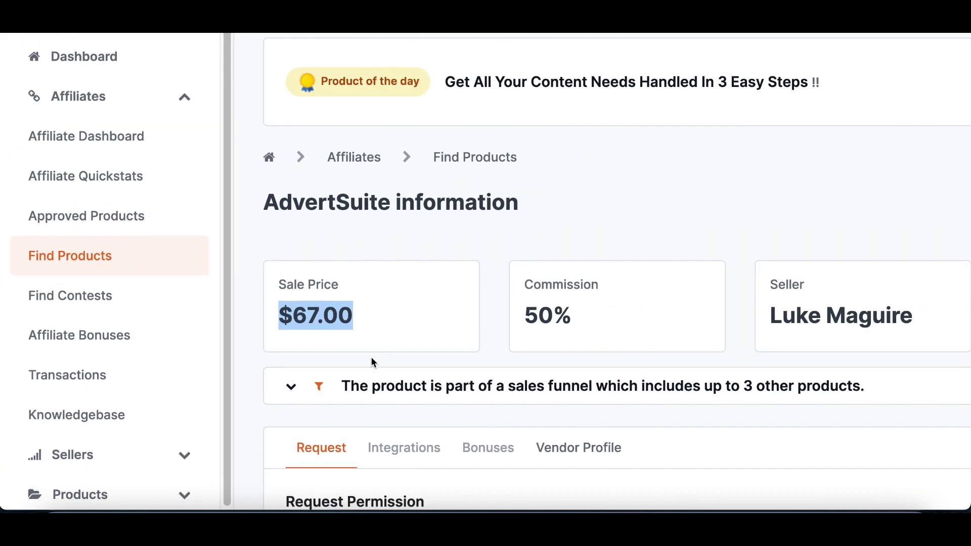
scroll(530, 358, "down", 2)
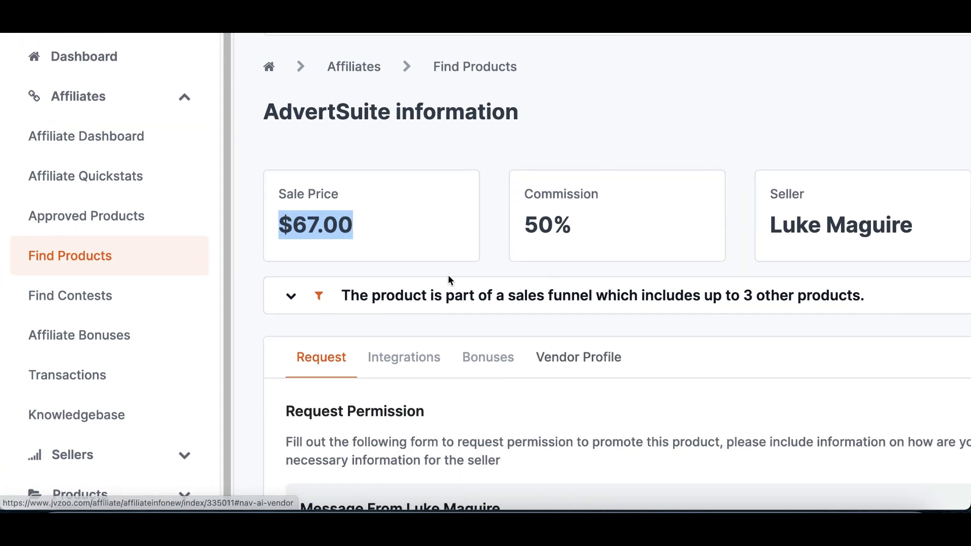
scroll(435, 304, "down", 1)
scroll(424, 328, "down", 1)
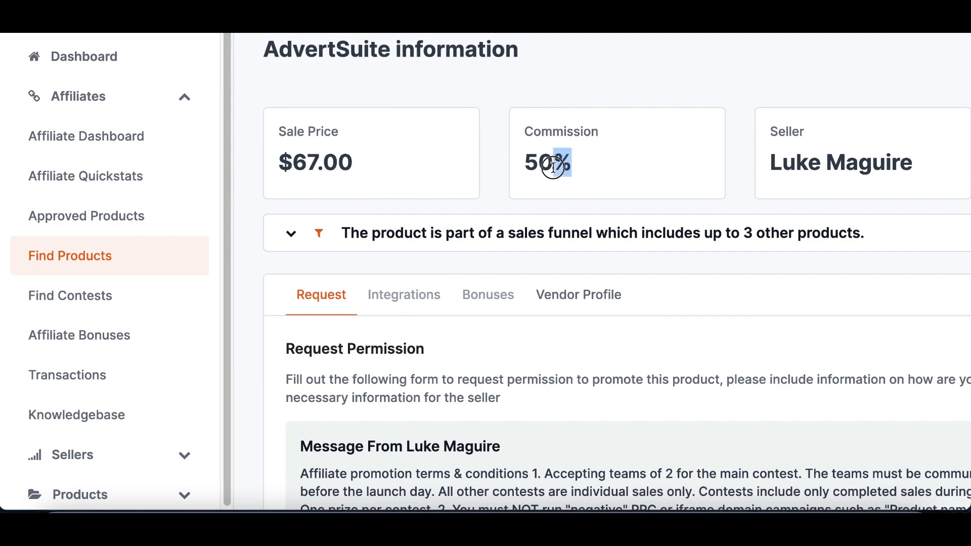
left_click(408, 174)
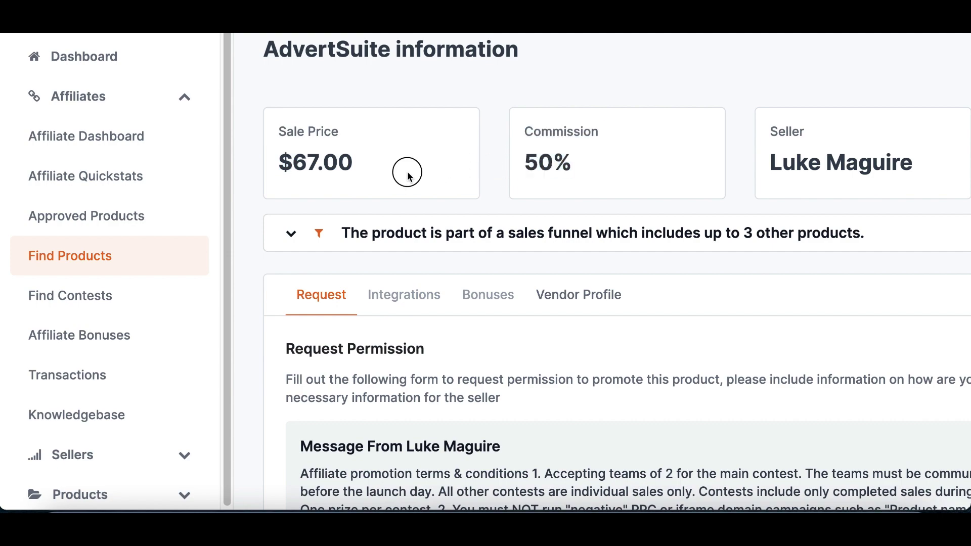
Paste the prepared message about promoting the product to an email list around online marketing and online advertising into the permission request, and read it through.
scroll(604, 296, "down", 9)
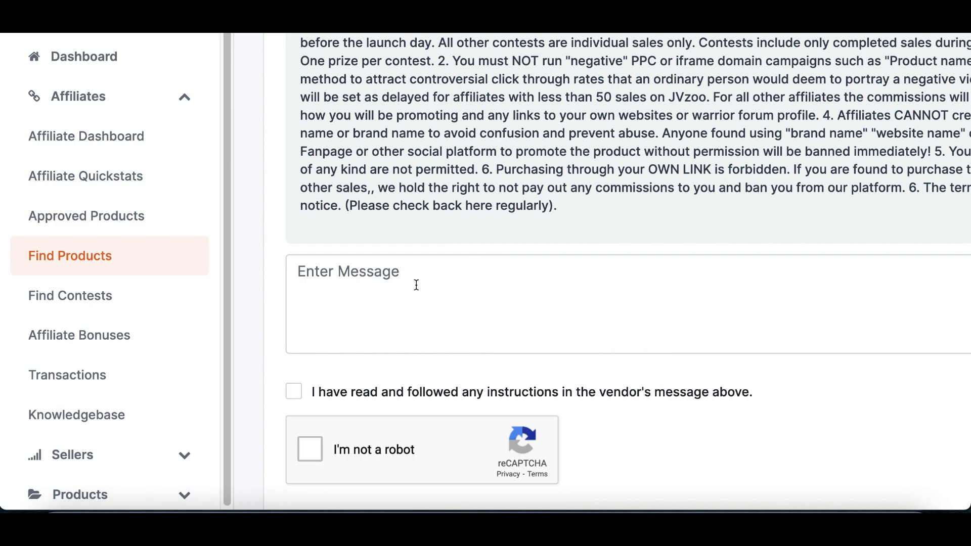
left_click(363, 272)
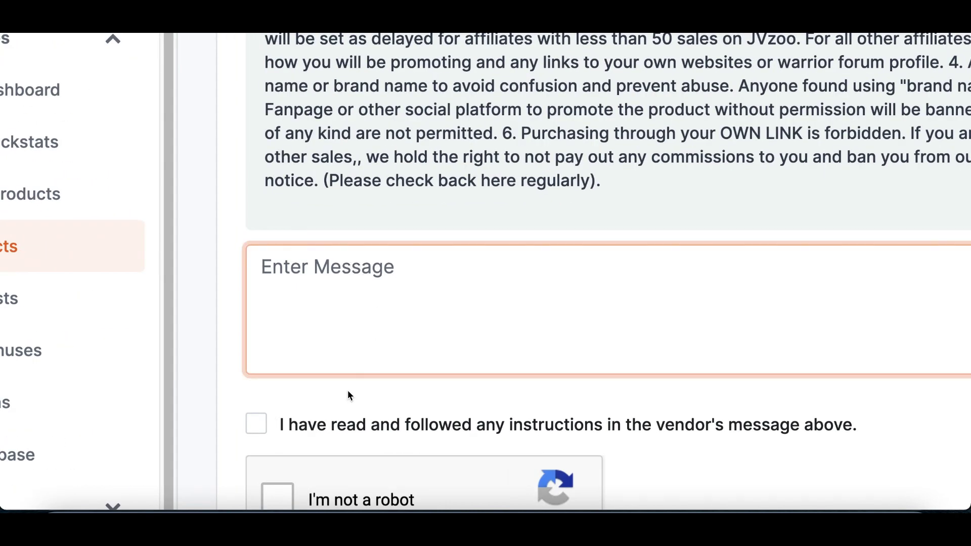
key("ctrl+v")
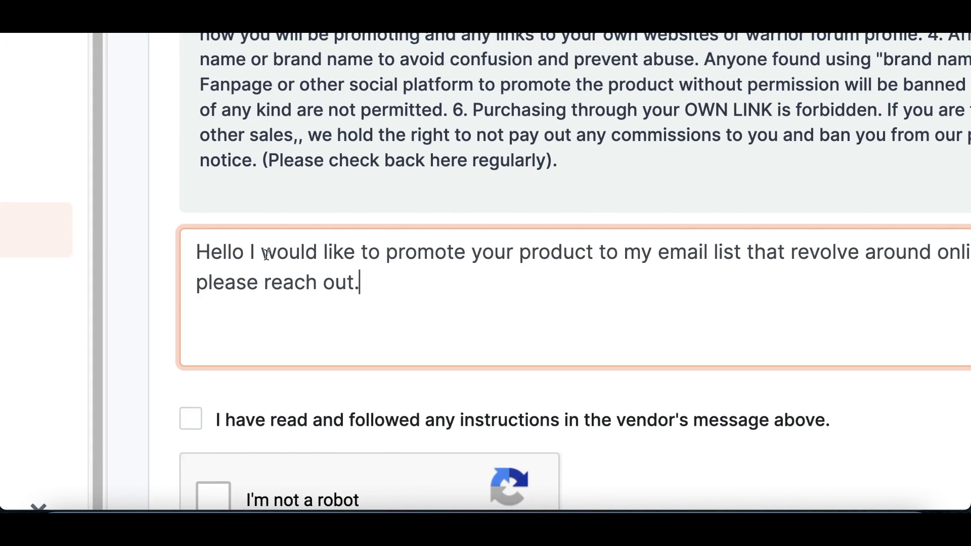
left_click_drag(330, 255, 464, 256)
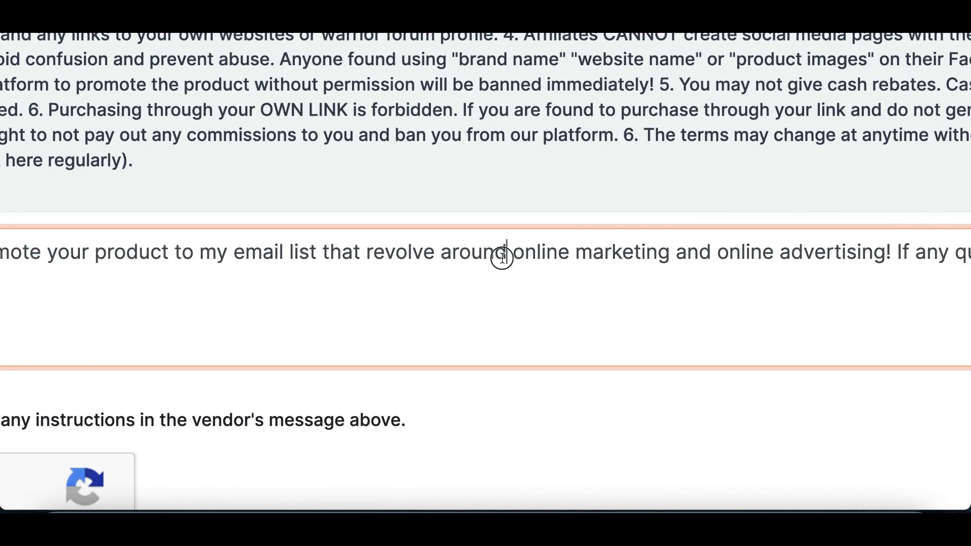
left_click_drag(507, 255, 850, 255)
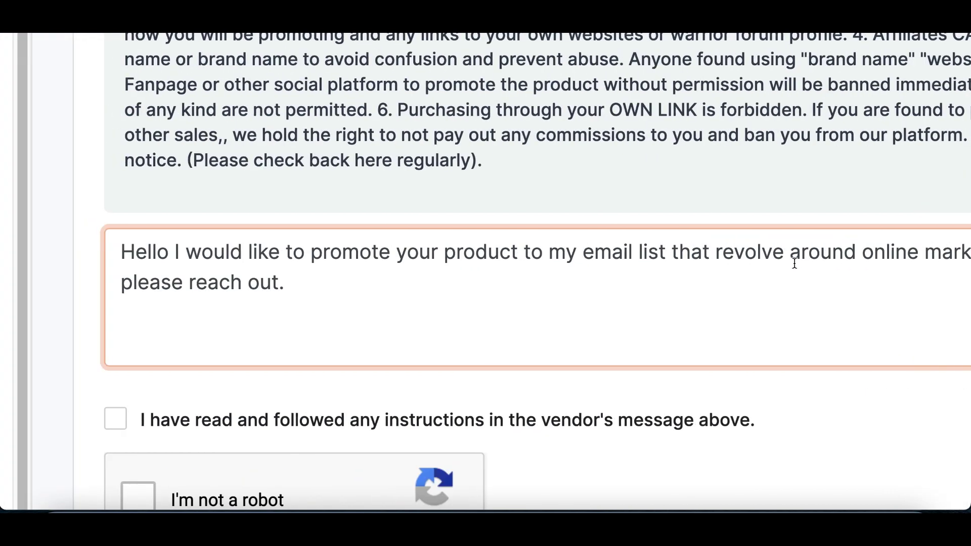
scroll(218, 321, "down", 3)
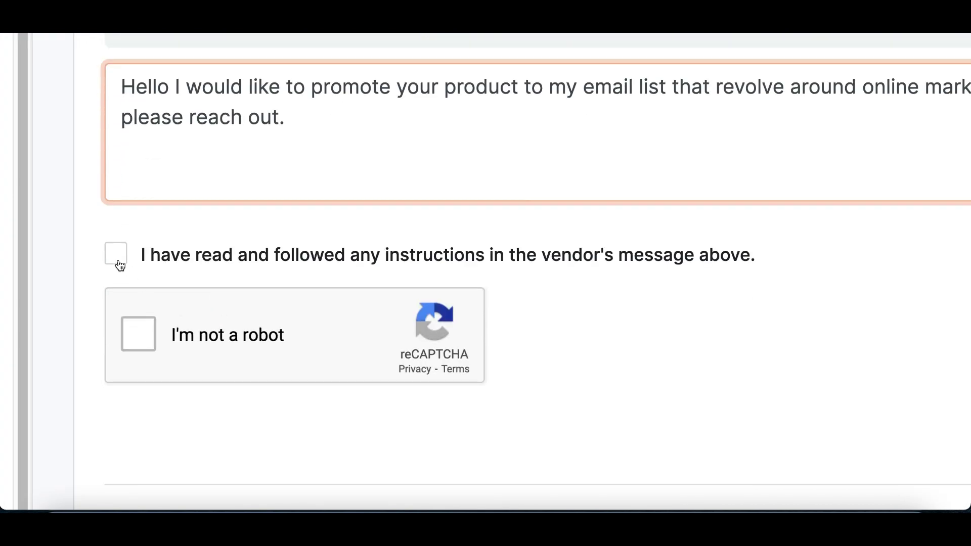
Confirm that the vendor's instructions were followed, complete the reCAPTCHA check and submit the AdvertSuite approval request.
left_click(120, 265)
left_click(149, 334)
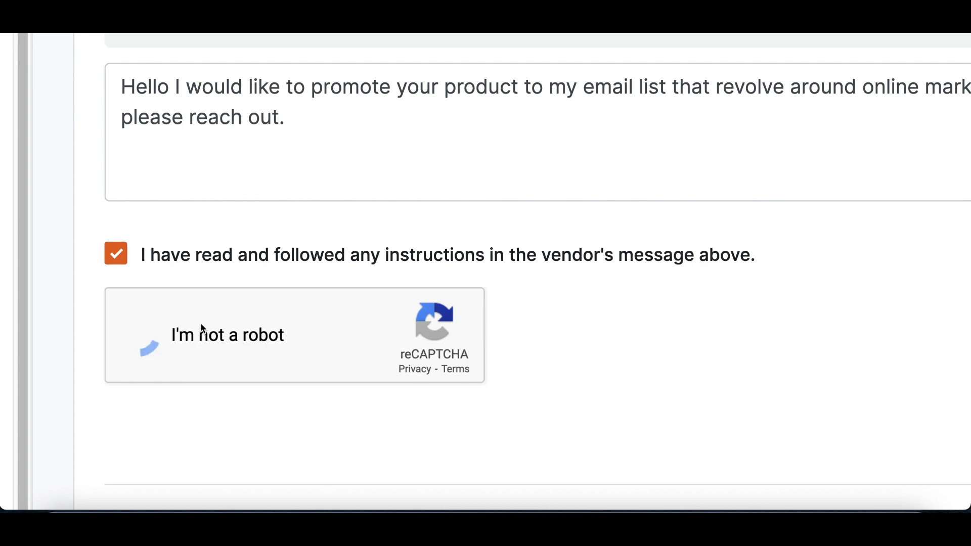
scroll(748, 490, "down", 2)
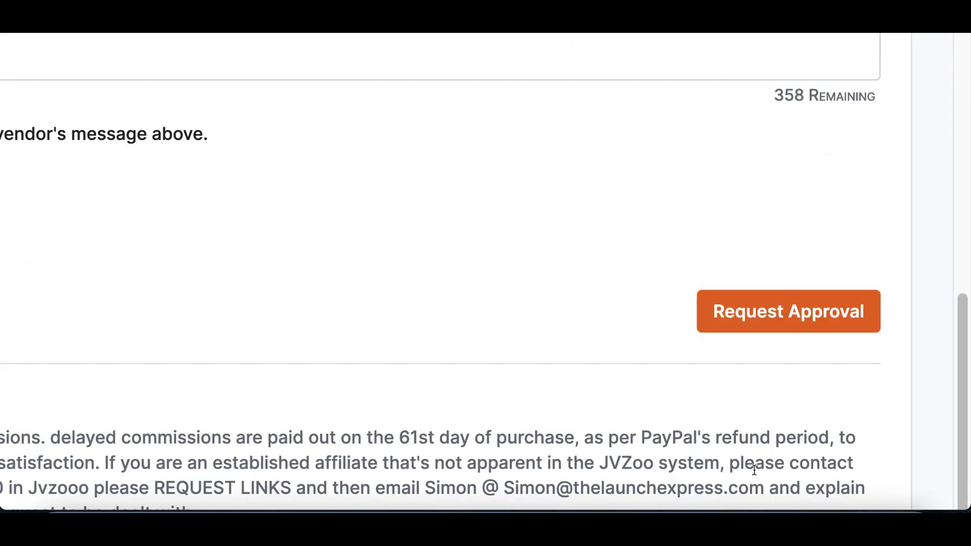
left_click(817, 321)
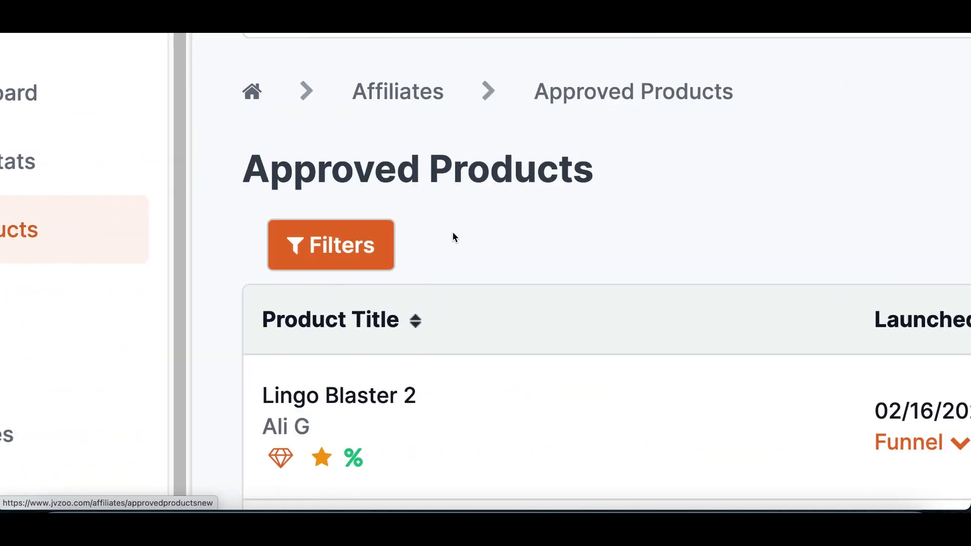
Open Lingo Blaster 2 from the approved products and highlight its affiliate link.
left_click_drag(445, 168, 643, 173)
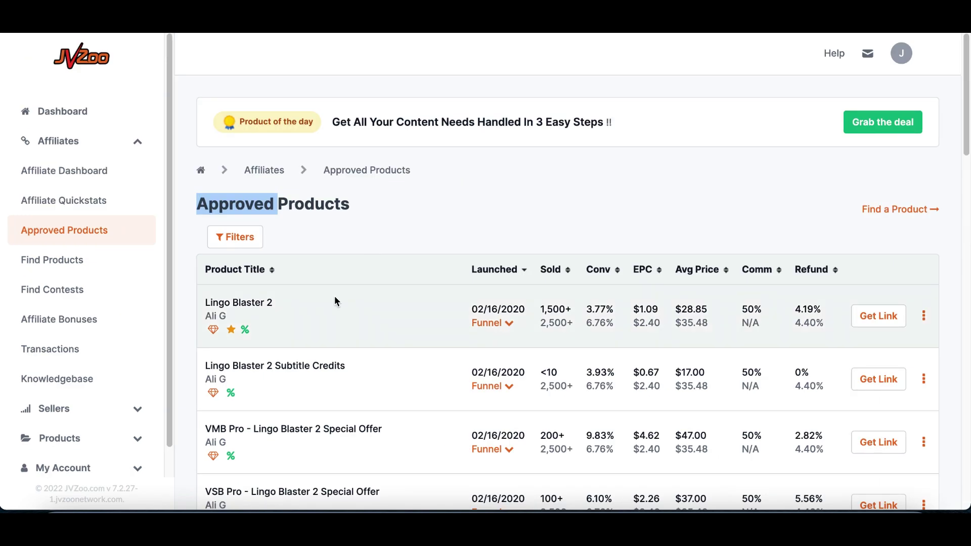
scroll(334, 304, "down", 3)
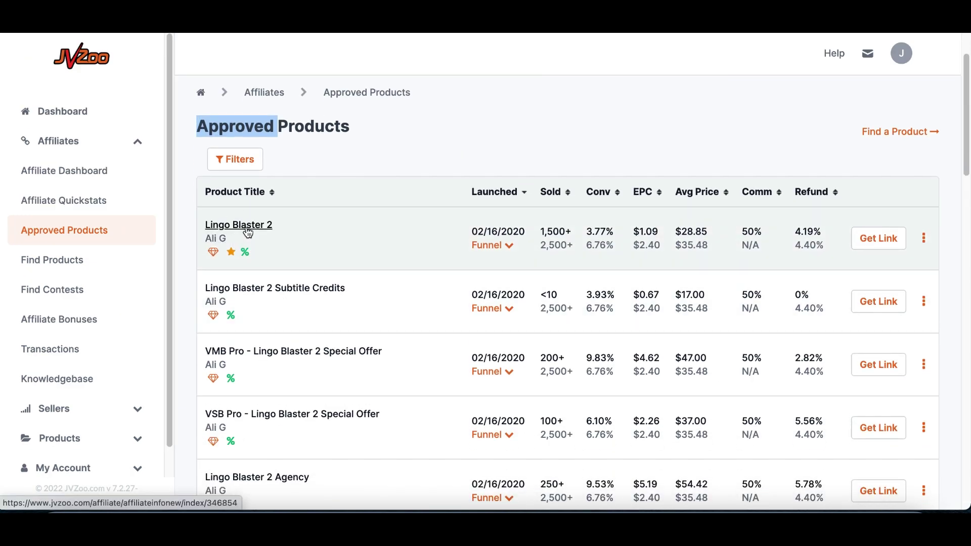
left_click(246, 228)
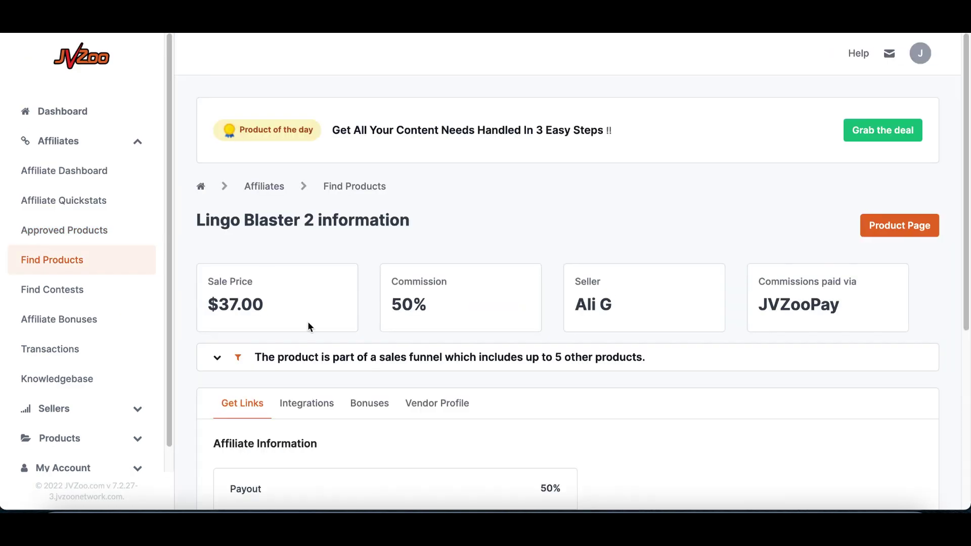
scroll(323, 354, "down", 5)
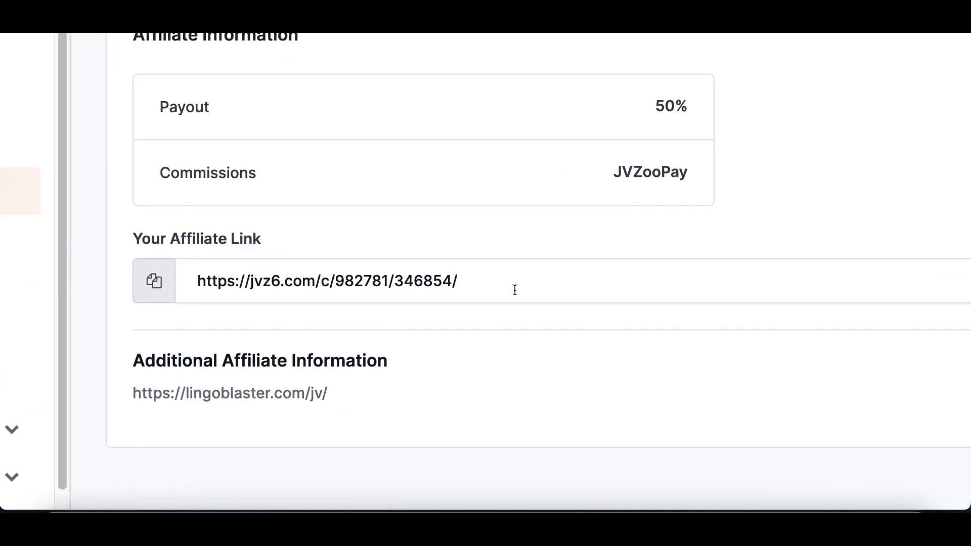
left_click_drag(446, 319, 304, 320)
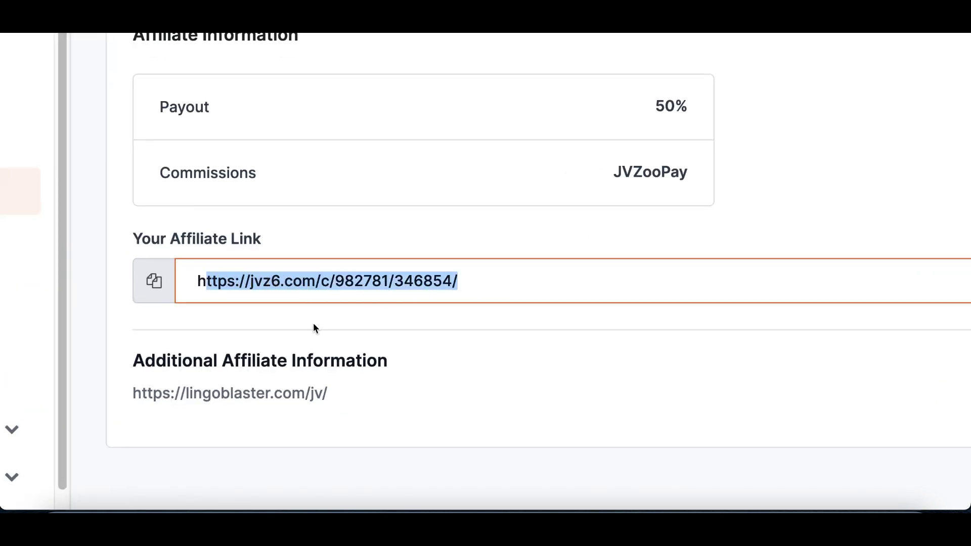
Open the ADVERTSUITE 2.0 launch from MunchEye's Big Launches and go to its JV page.
scroll(235, 286, "up", 8)
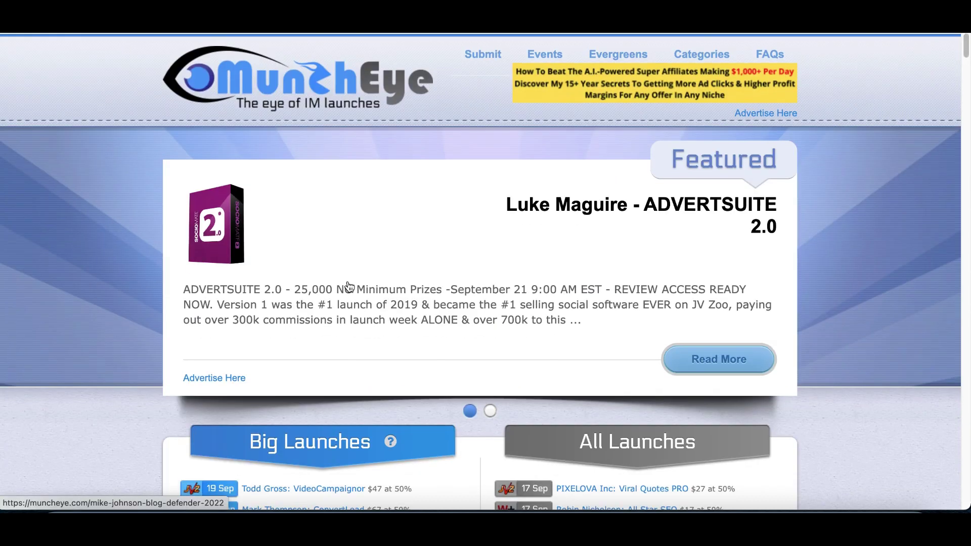
scroll(254, 205, "down", 5)
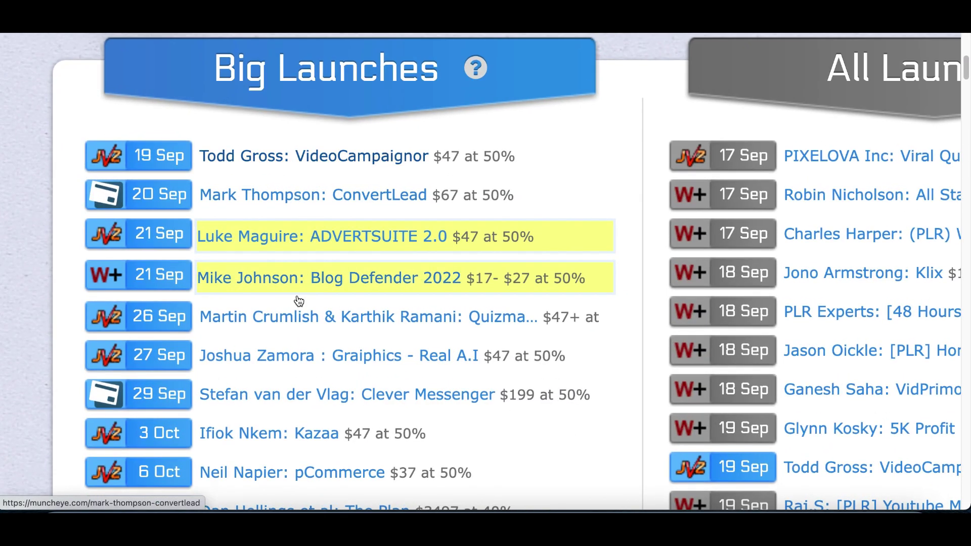
left_click(308, 236)
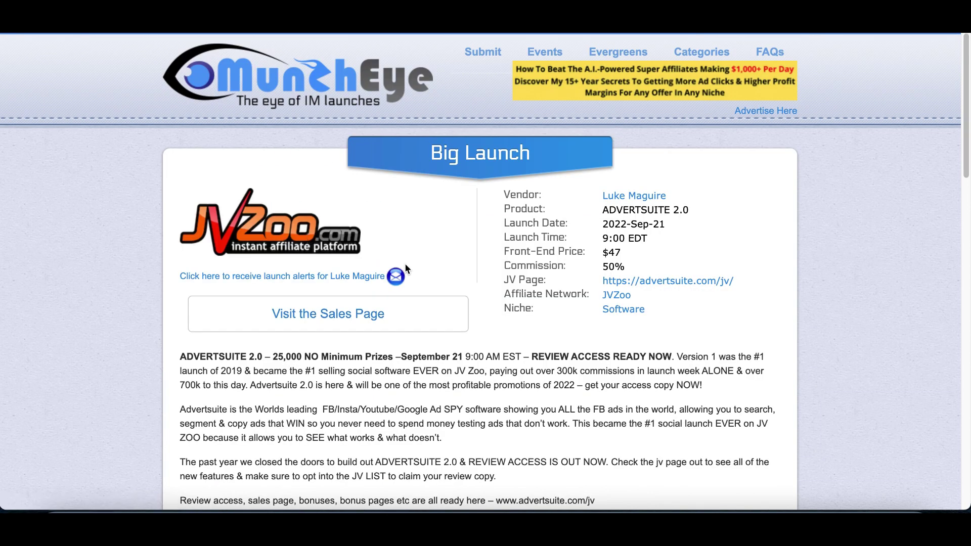
scroll(454, 276, "down", 1)
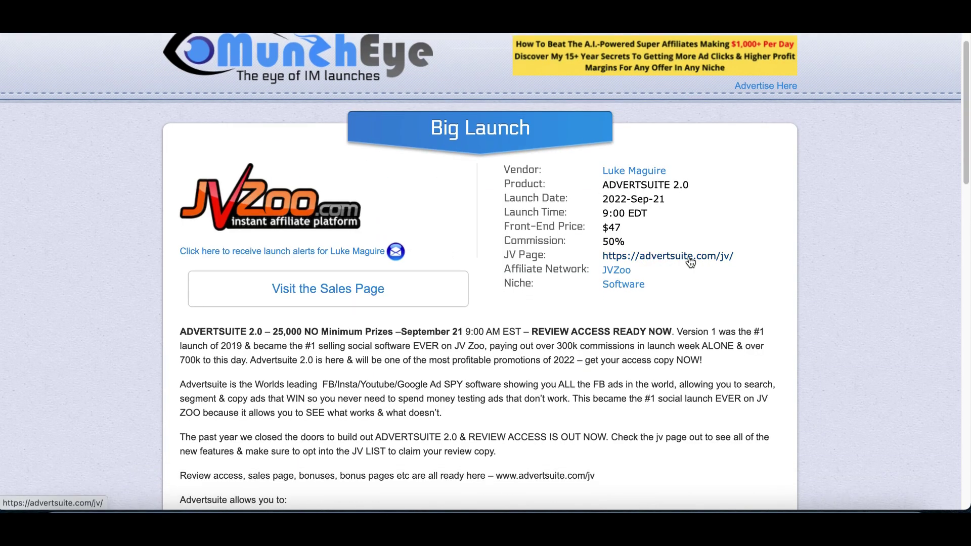
left_click(690, 262)
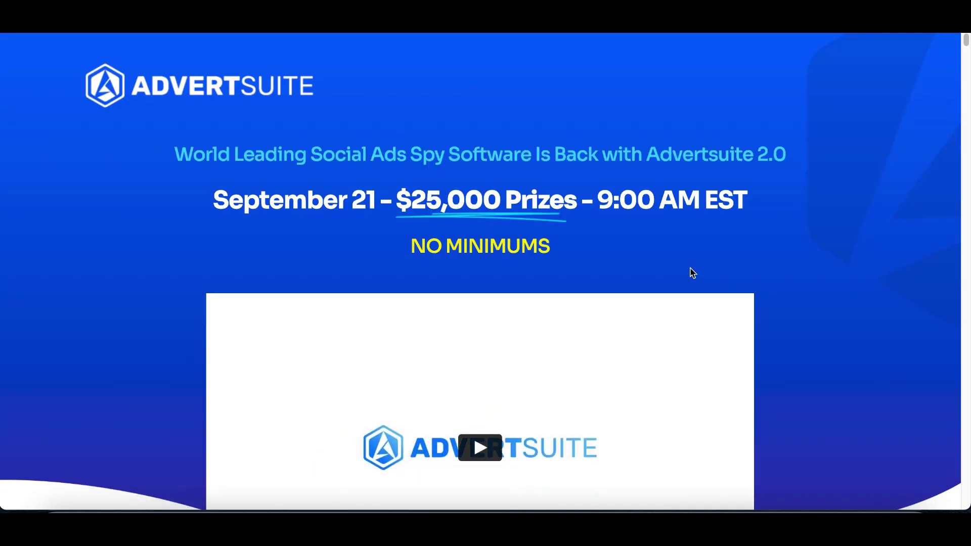
Skim the AdvertSuite JV page and examine its headline about the social ads spy software.
scroll(692, 272, "down", 18)
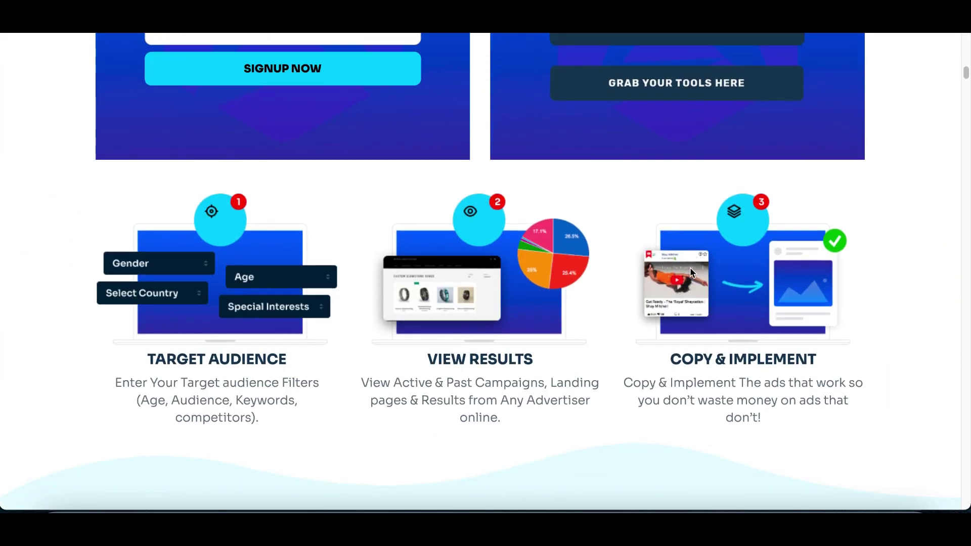
scroll(692, 272, "down", 10)
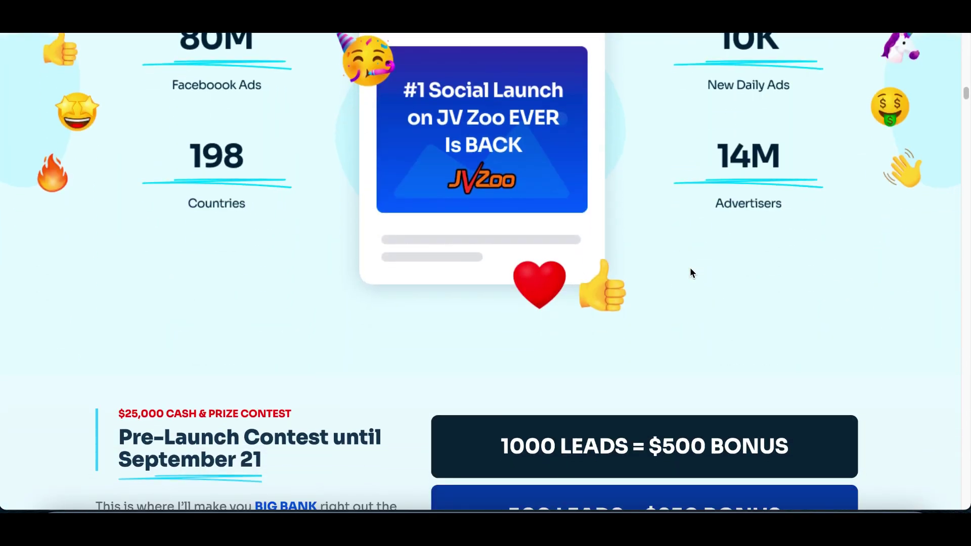
scroll(691, 273, "up", 20)
scroll(176, 102, "up", 5)
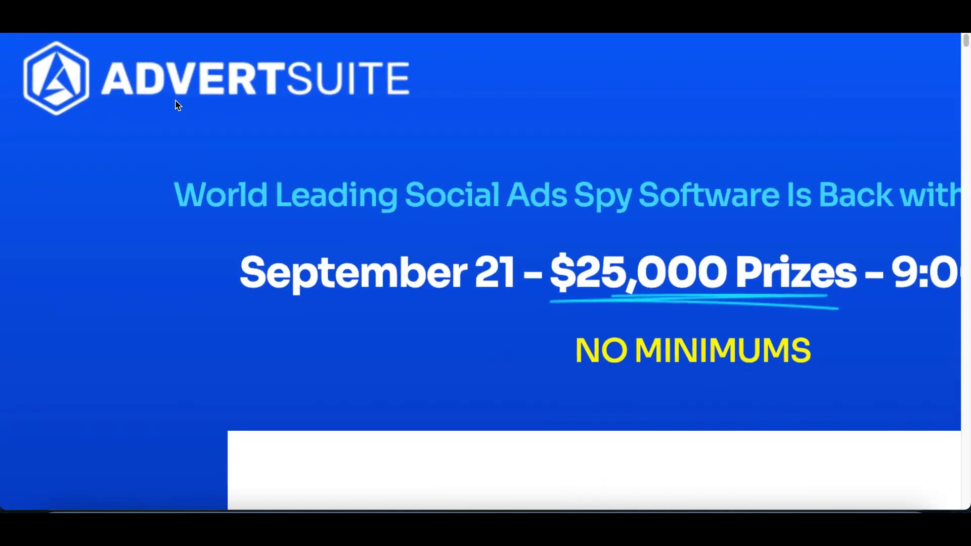
scroll(177, 101, "down", 5)
scroll(407, 115, "down", 1)
scroll(398, 122, "up", 4)
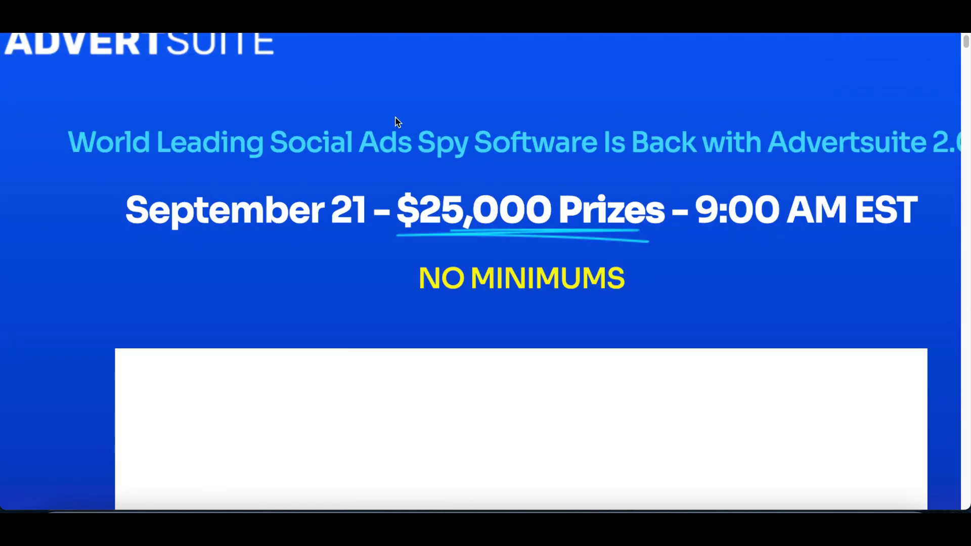
scroll(398, 121, "up", 1)
left_click_drag(223, 152, 303, 157)
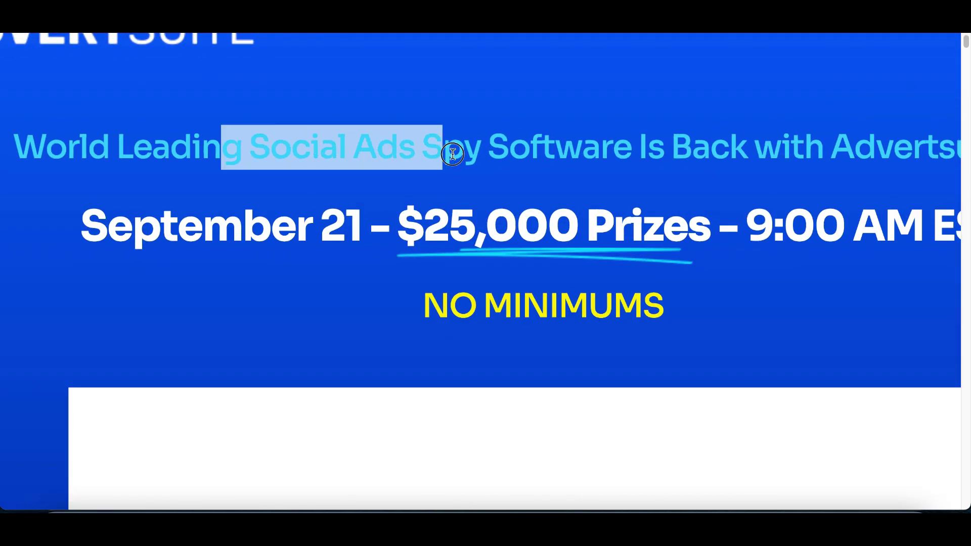
scroll(451, 152, "down", 5)
left_click_drag(480, 148, 582, 156)
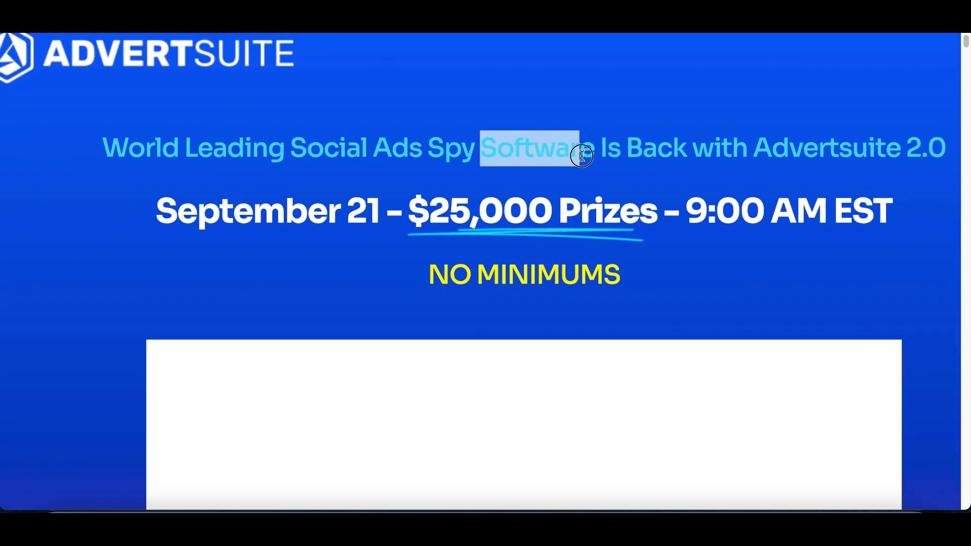
left_click_drag(383, 160, 497, 154)
scroll(496, 156, "left", 3)
scroll(495, 157, "down", 2)
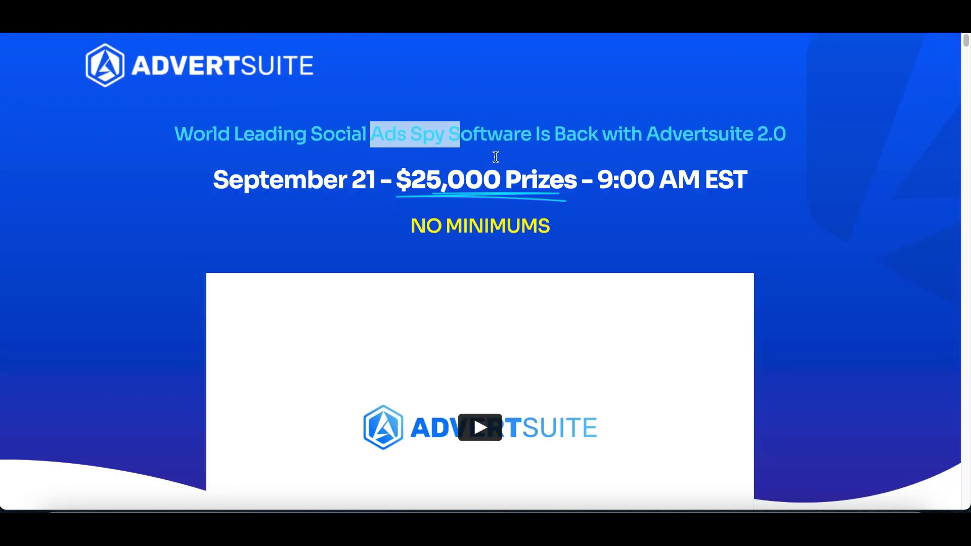
Review the JV page's product description, notification list and affiliate link sections, and pre-launch contest.
scroll(495, 157, "down", 6)
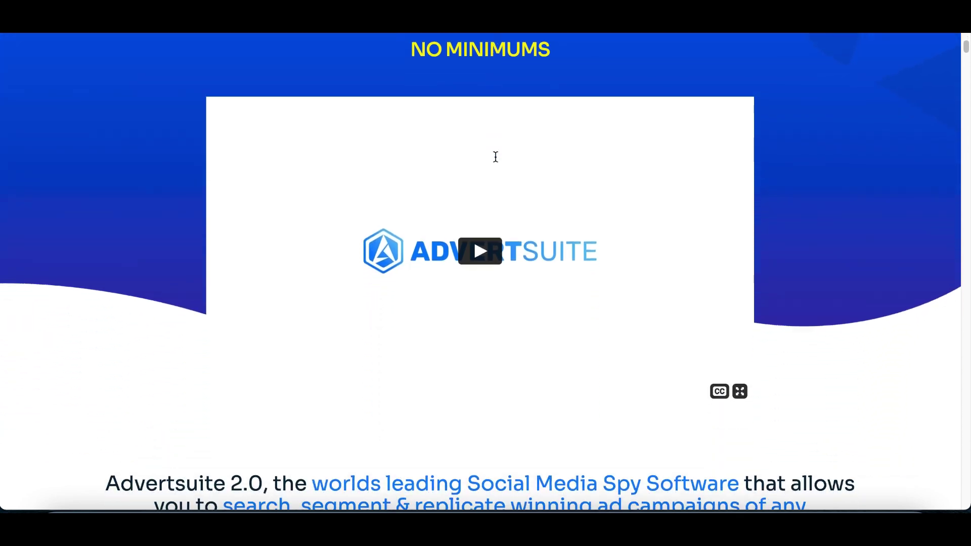
scroll(495, 157, "down", 4)
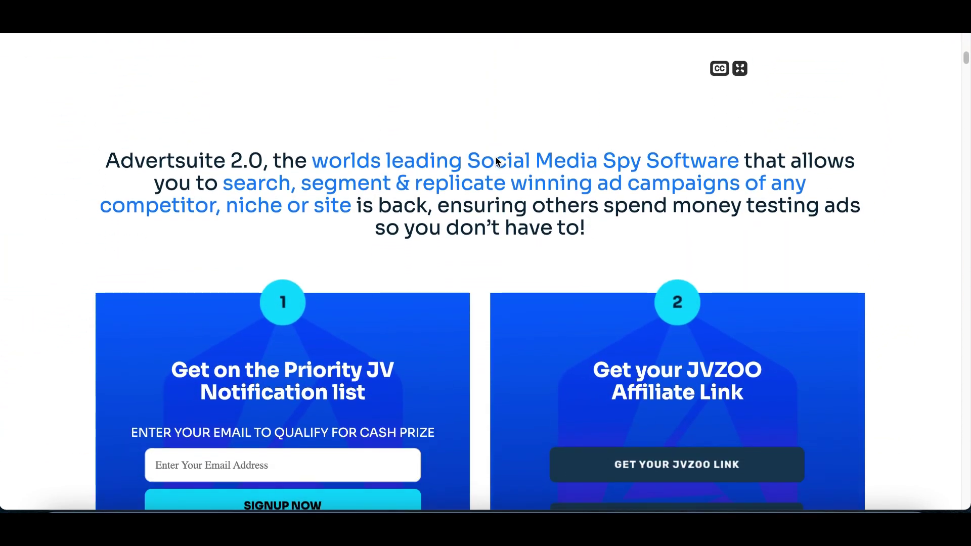
scroll(497, 161, "up", 8)
scroll(498, 161, "up", 2)
left_click(212, 100)
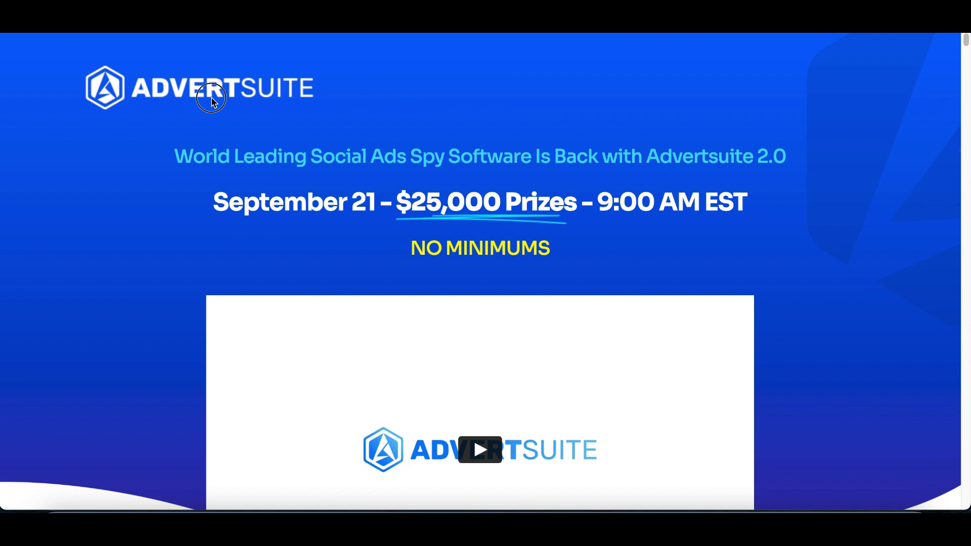
scroll(451, 243, "down", 5)
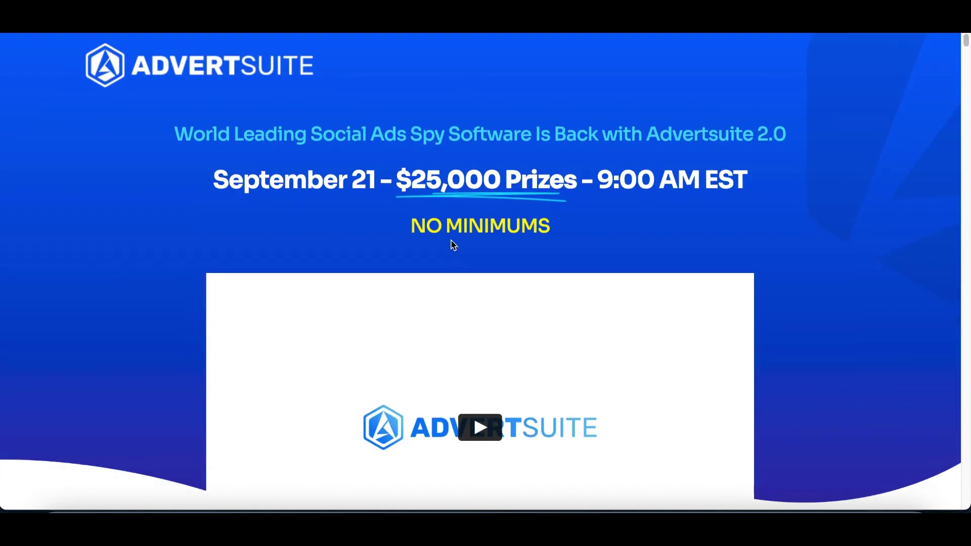
scroll(451, 245, "down", 15)
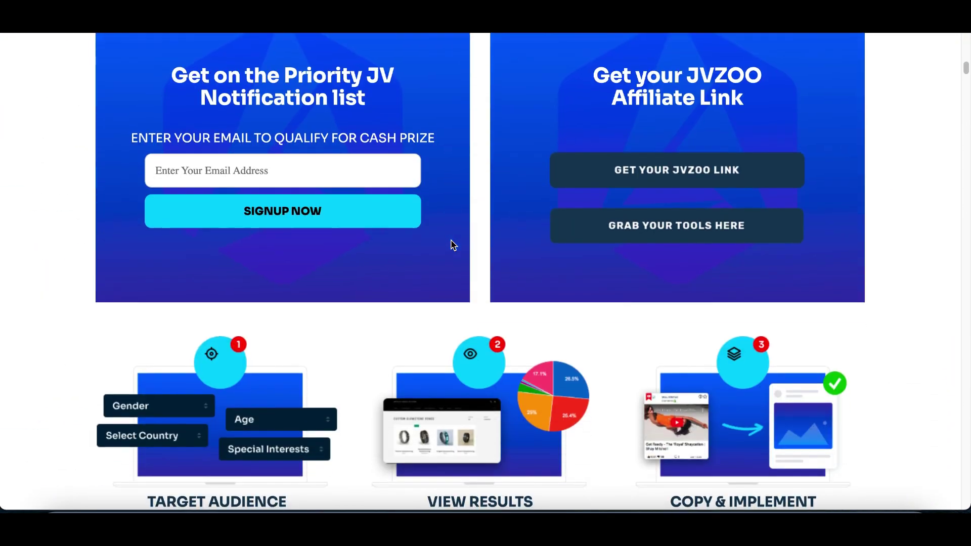
scroll(451, 242, "down", 2)
scroll(451, 241, "down", 10)
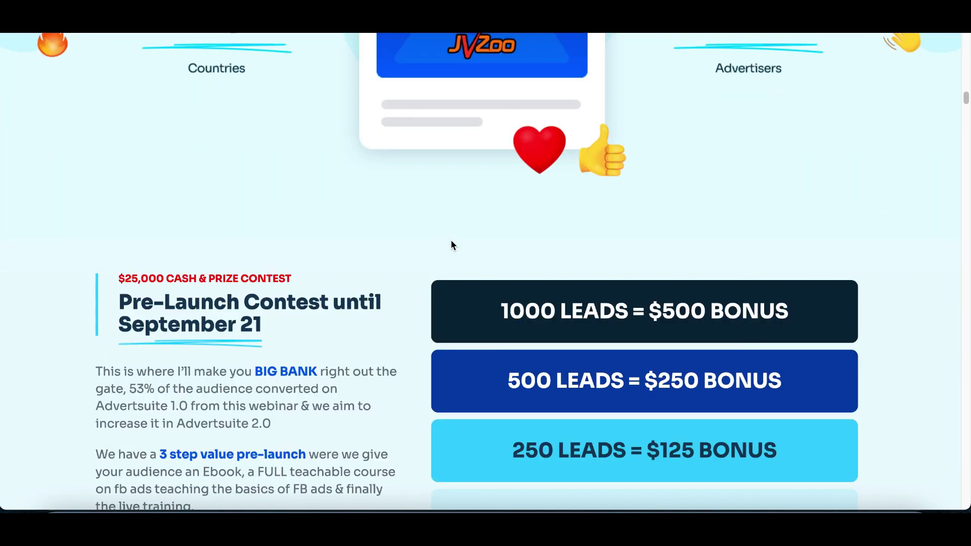
scroll(452, 242, "down", 12)
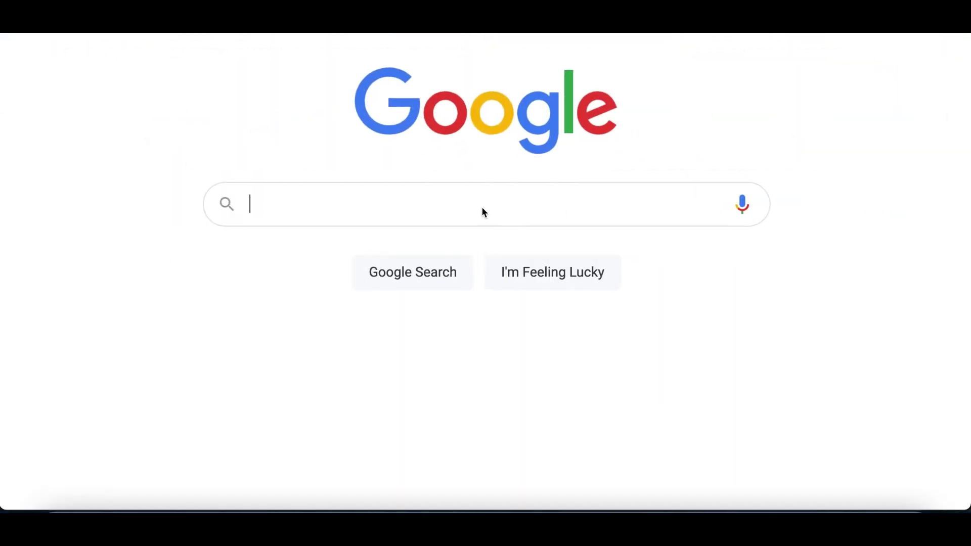
Search Google for "advertsuite 2.0 review".
left_click(484, 212)
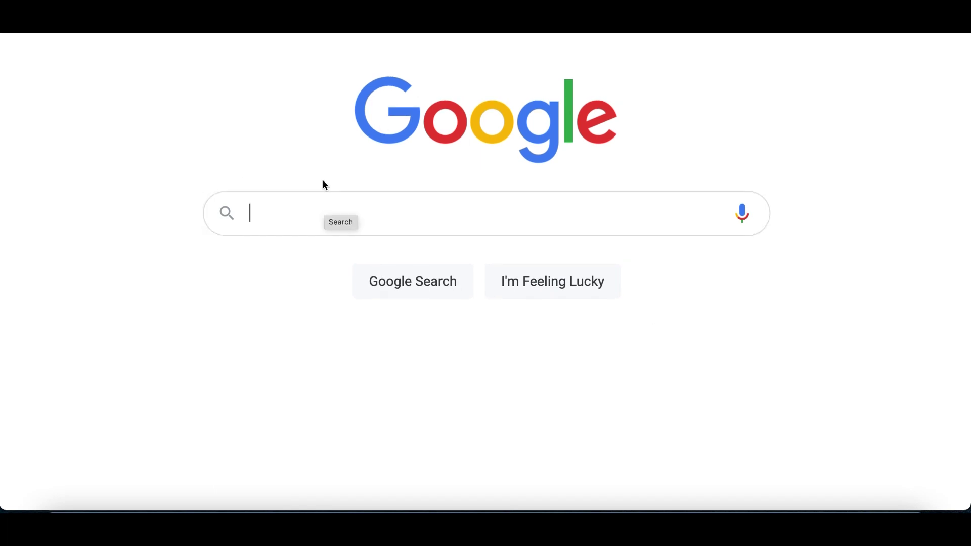
type("adver")
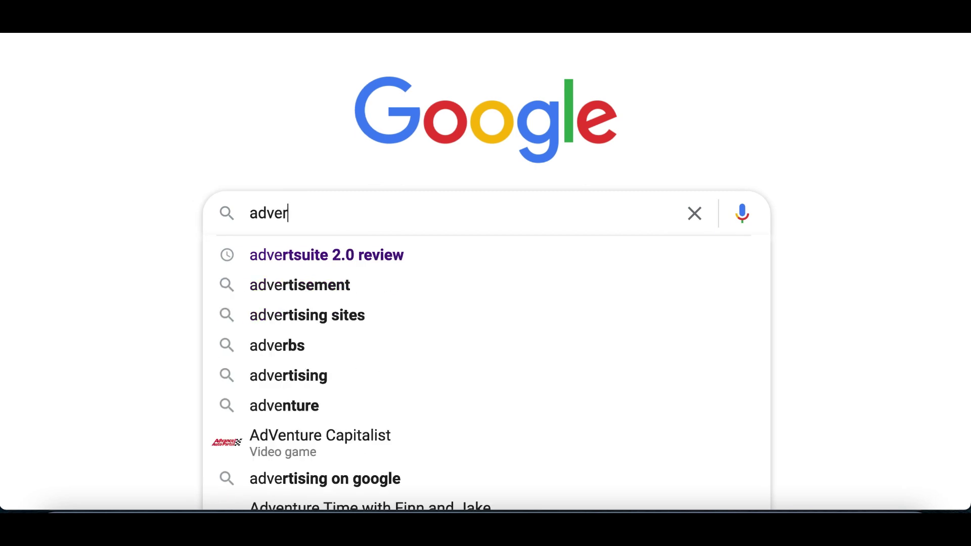
left_click(295, 255)
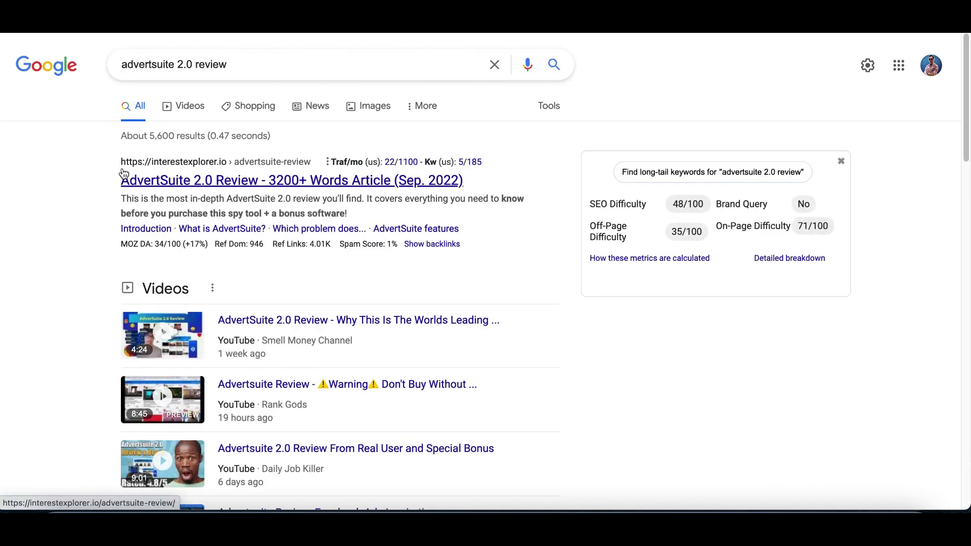
Examine the AdvertSuite review results, including the dailyjobkiller.com and guideblogging.com listings.
scroll(124, 173, "down", 3)
scroll(124, 173, "down", 10)
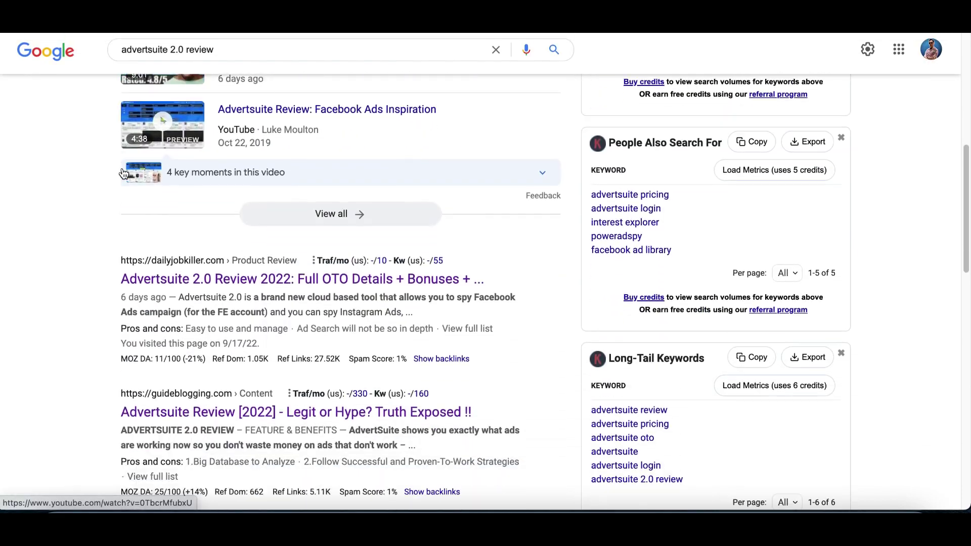
scroll(122, 168, "up", 5)
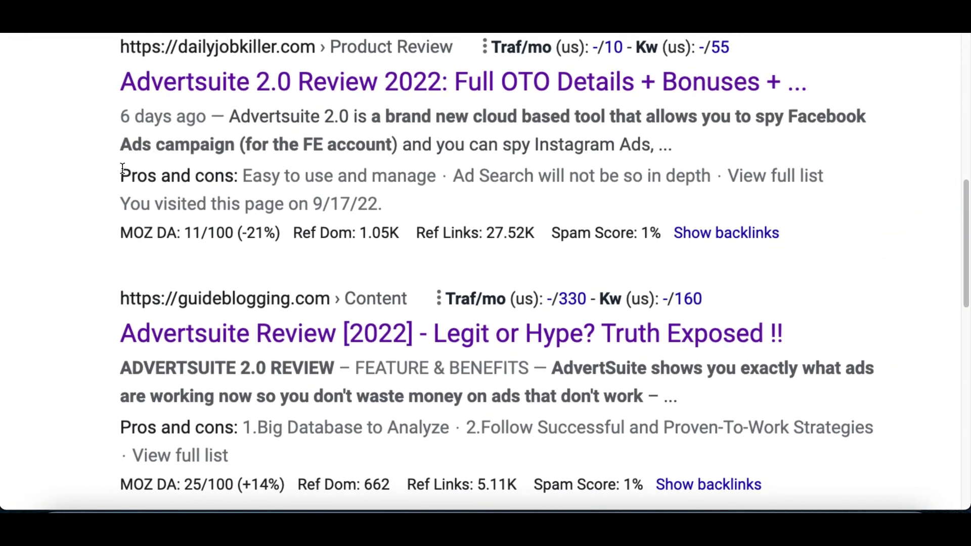
scroll(282, 288, "down", 2)
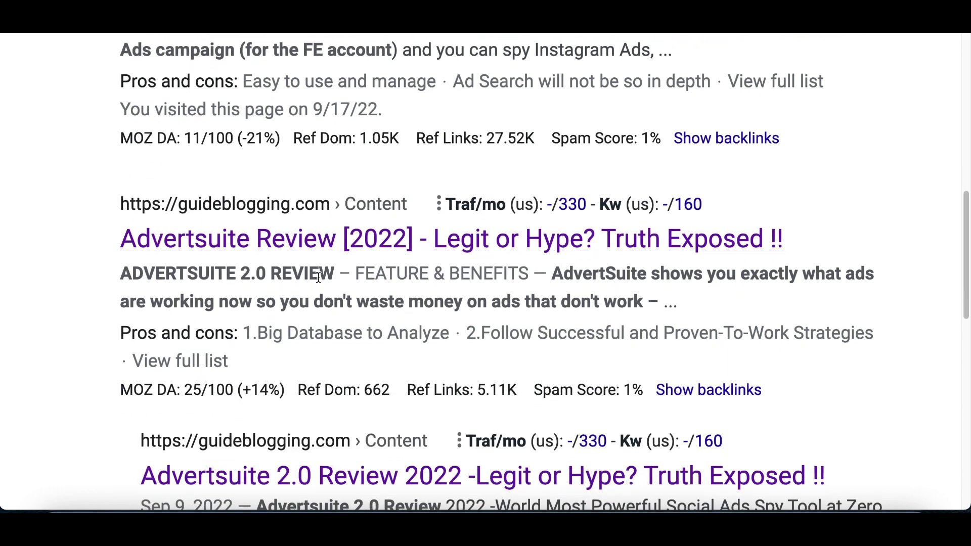
scroll(319, 277, "down", 4)
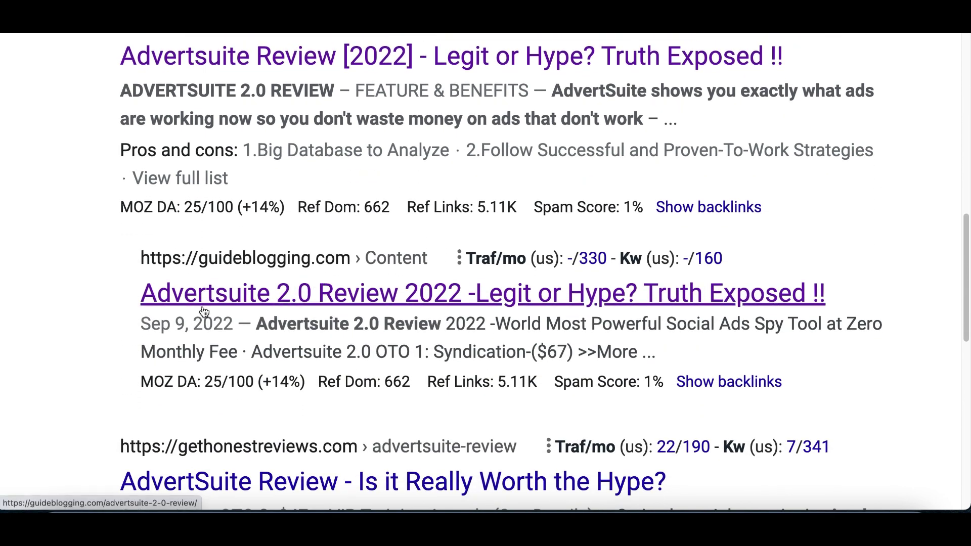
left_click_drag(93, 305, 37, 316)
left_click(37, 315)
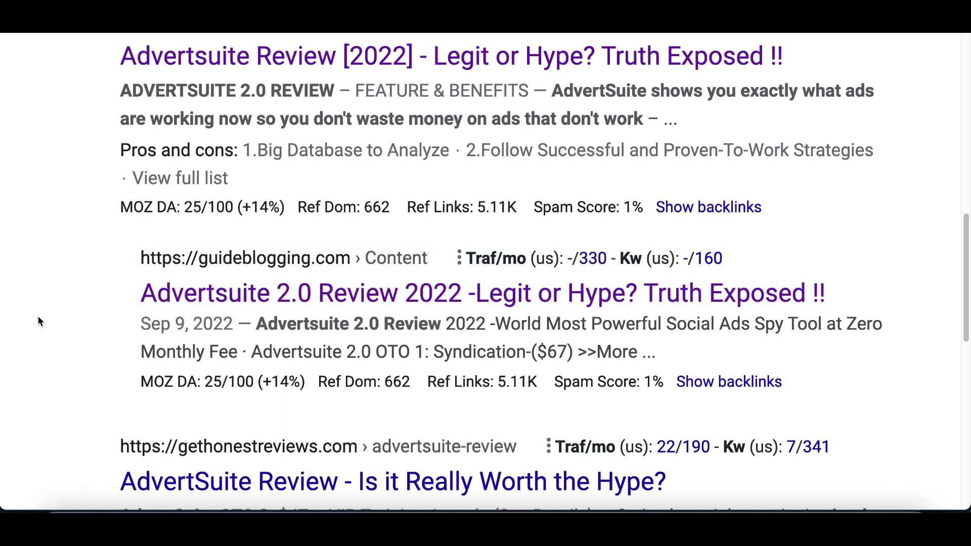
Open the first guideblogging.com AdvertSuite review from the search results and examine its title and introduction.
scroll(38, 315, "up", 1)
scroll(38, 316, "down", 2)
scroll(38, 321, "up", 2)
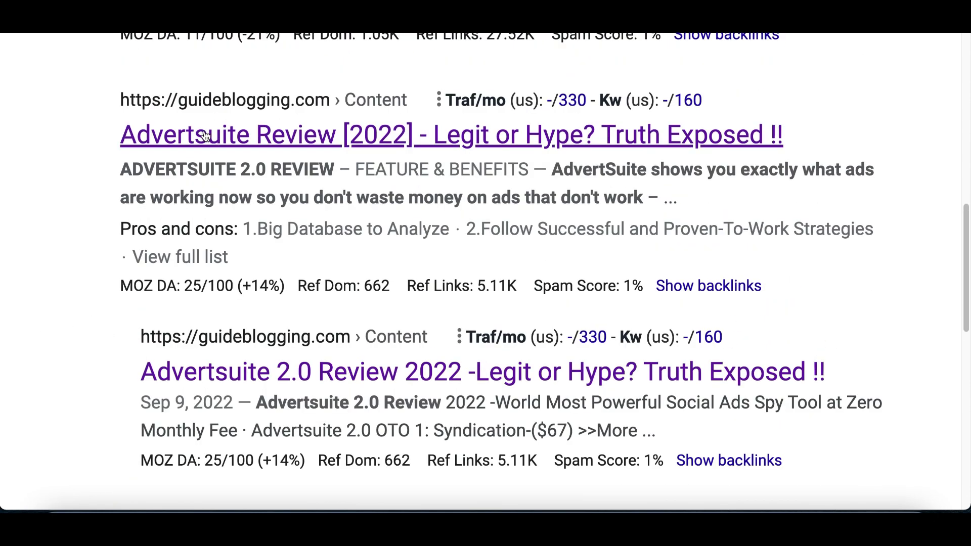
left_click(205, 137)
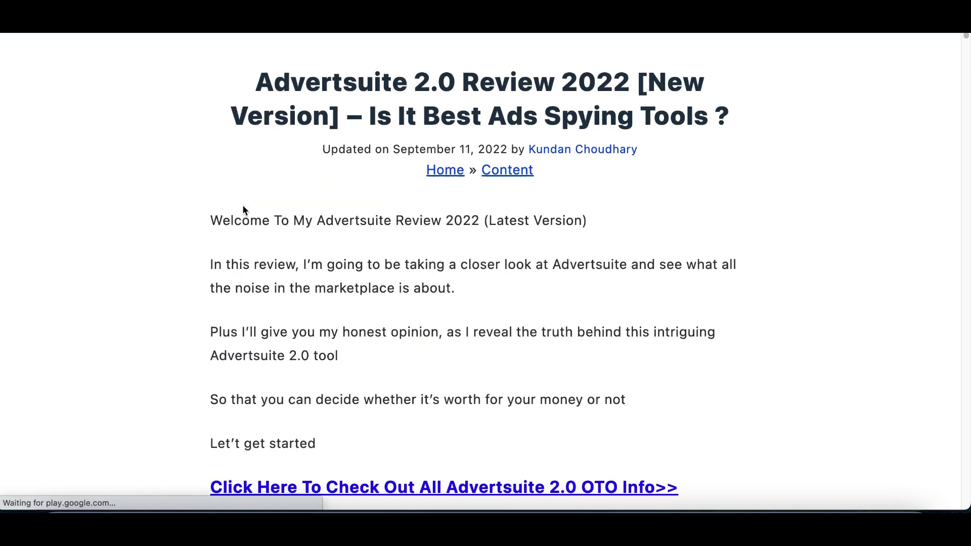
scroll(243, 208, "down", 6)
scroll(243, 208, "up", 7)
scroll(243, 210, "down", 1)
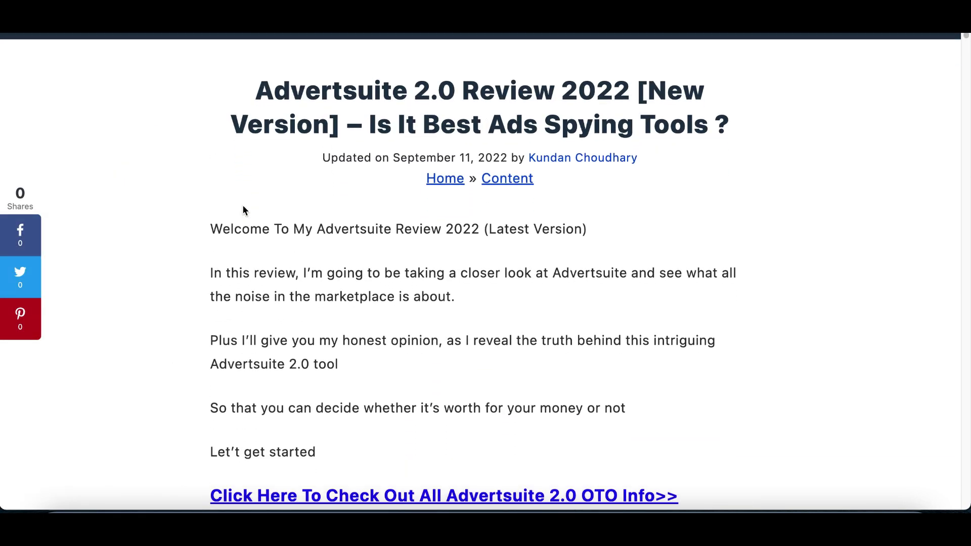
scroll(246, 209, "up", 1)
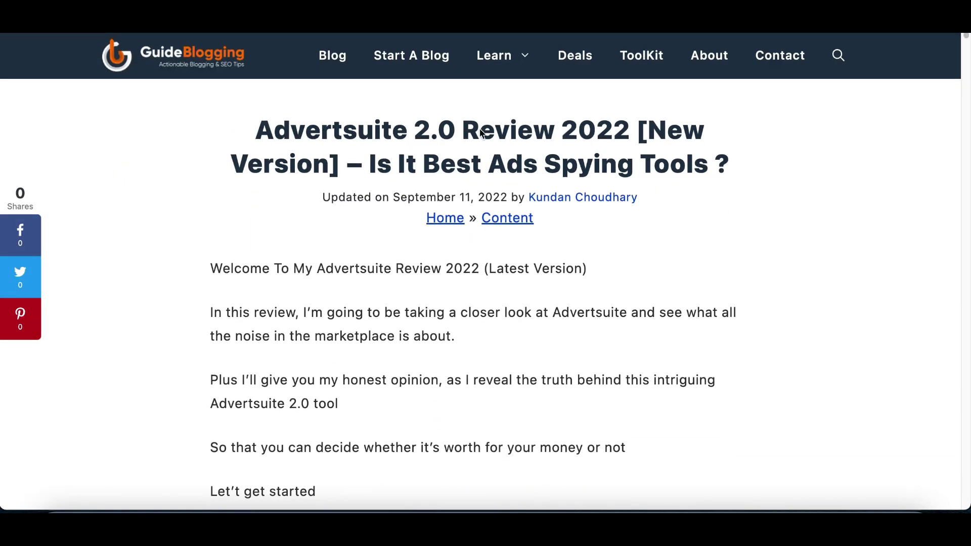
scroll(660, 129, "up", 3)
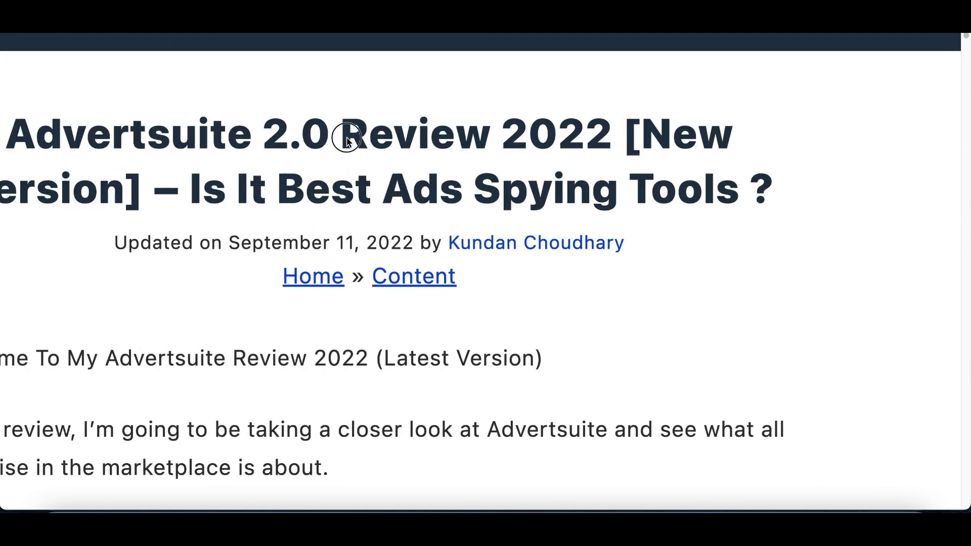
scroll(505, 142, "down", 3)
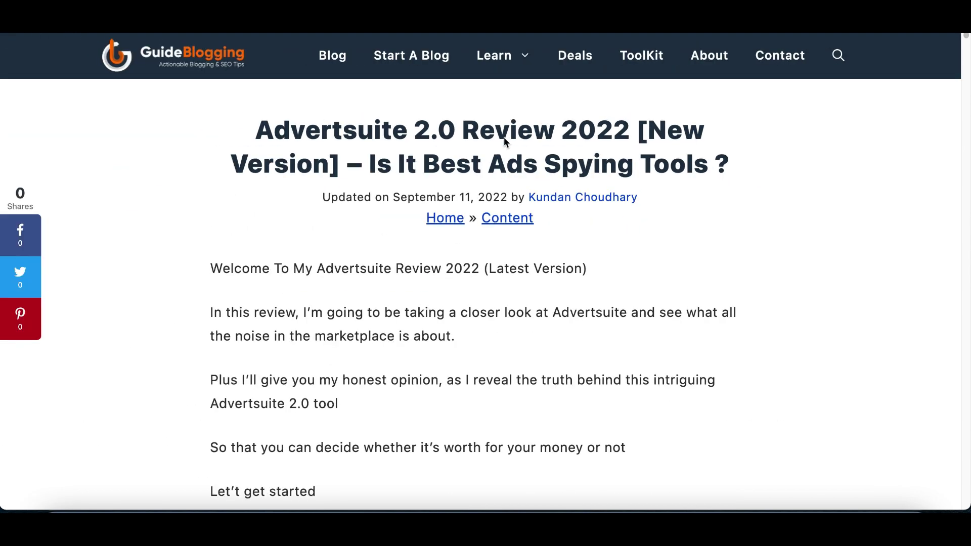
scroll(506, 143, "down", 1)
scroll(347, 208, "up", 1)
scroll(345, 207, "down", 4)
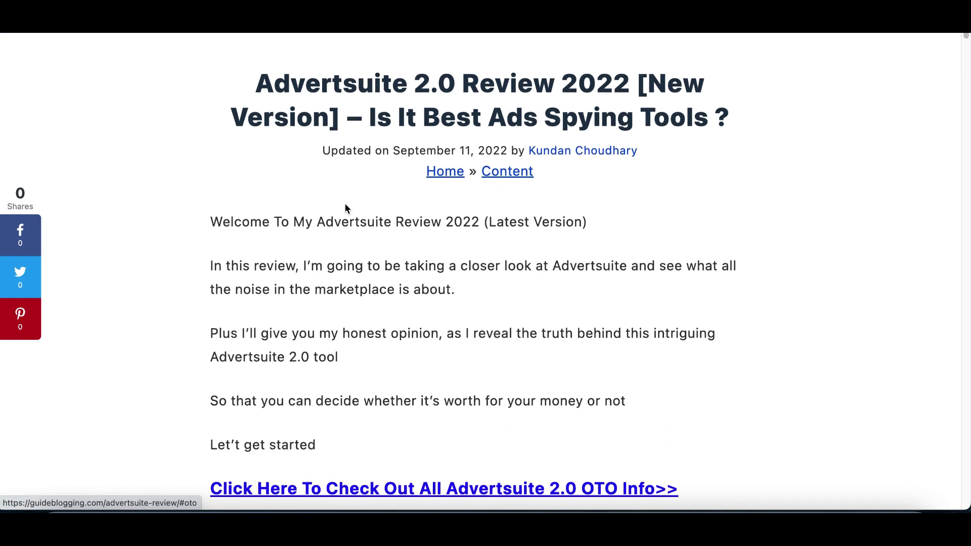
Read the review's table of contents, product overview, software description and section on what is new in 2022.
scroll(346, 208, "down", 10)
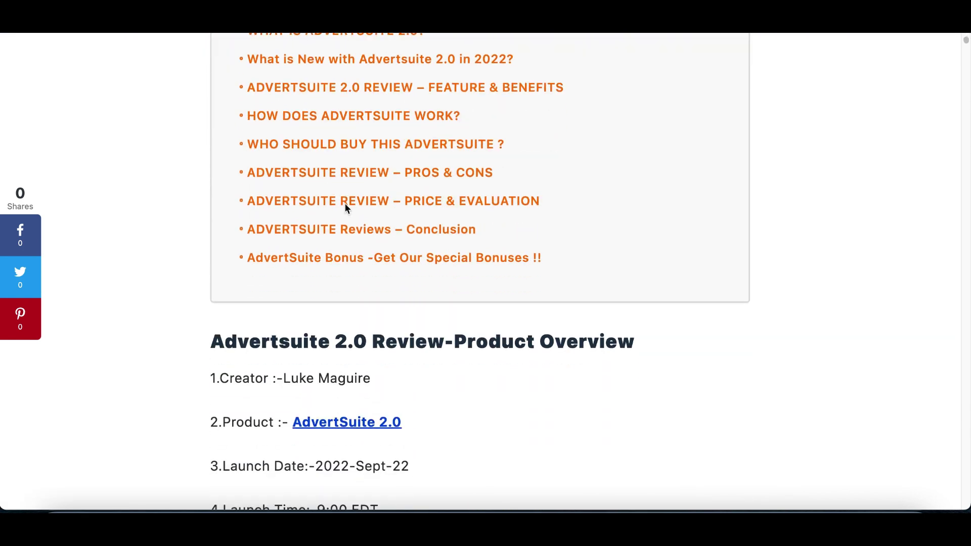
scroll(345, 209, "down", 8)
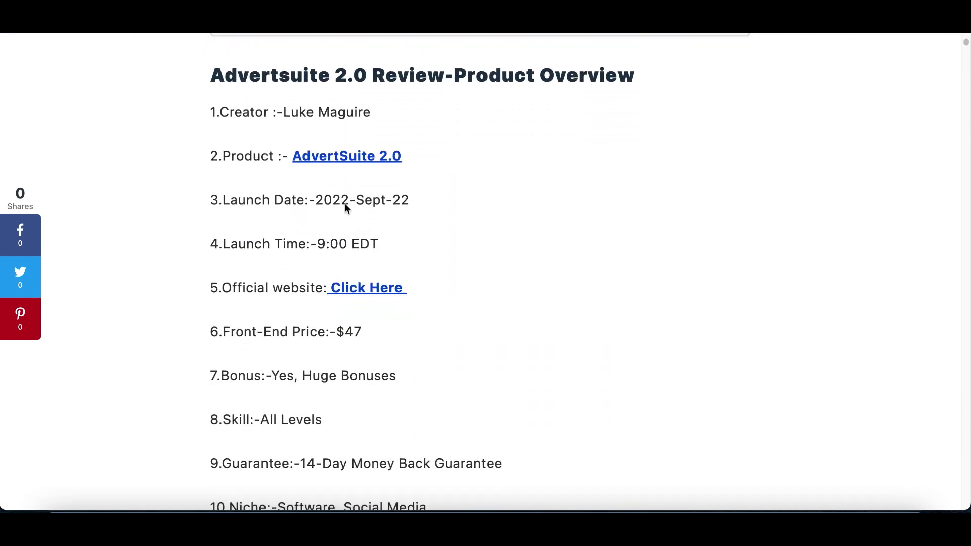
scroll(346, 208, "down", 11)
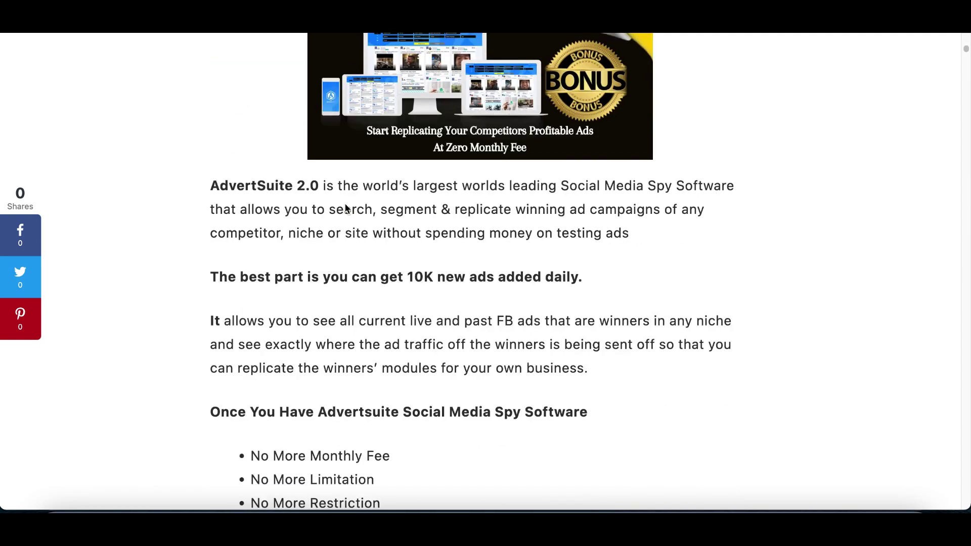
scroll(345, 207, "down", 8)
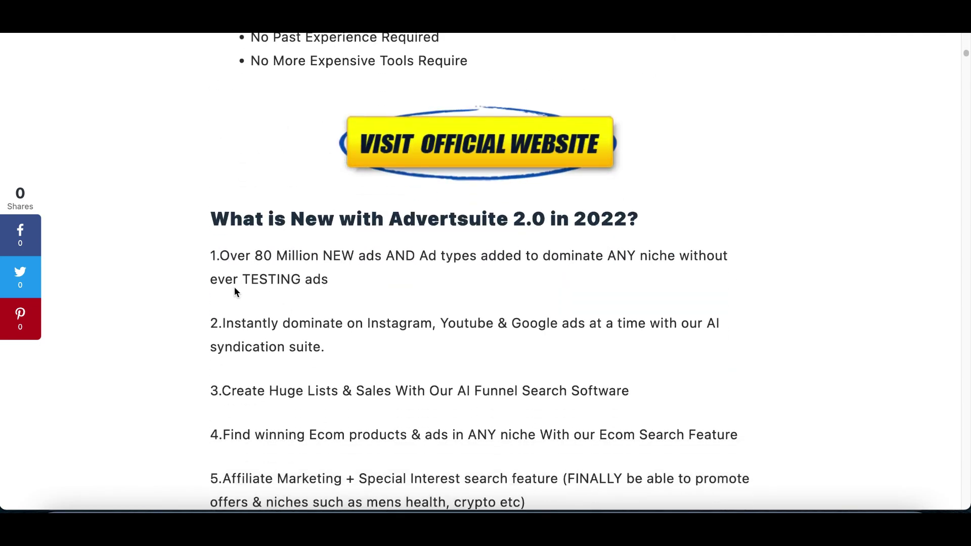
scroll(436, 327, "up", 9)
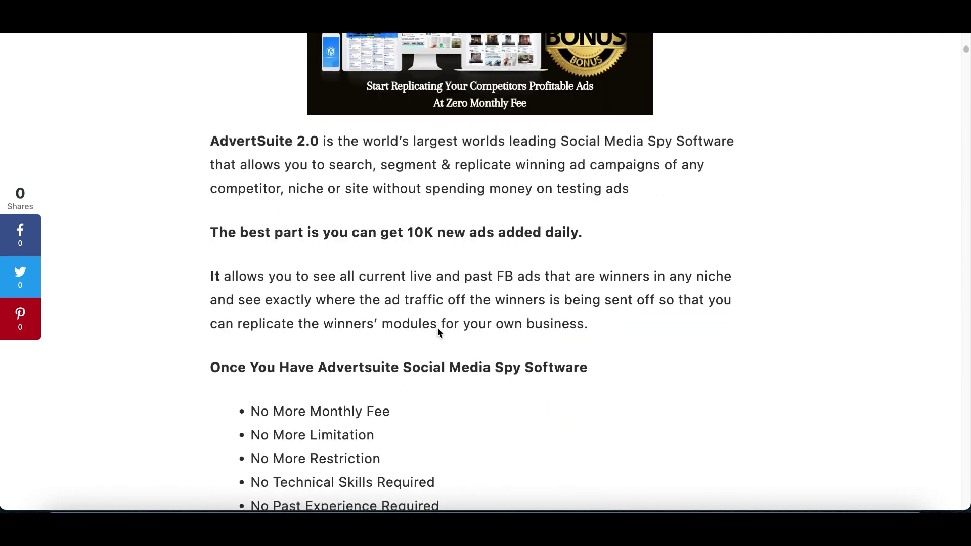
Follow the official website link placed just above the review's Feature & Benefits section.
scroll(486, 268, "down", 11)
scroll(485, 260, "down", 4)
key("ctrl+plus")
key("ctrl+plus")
key("ctrl+plus")
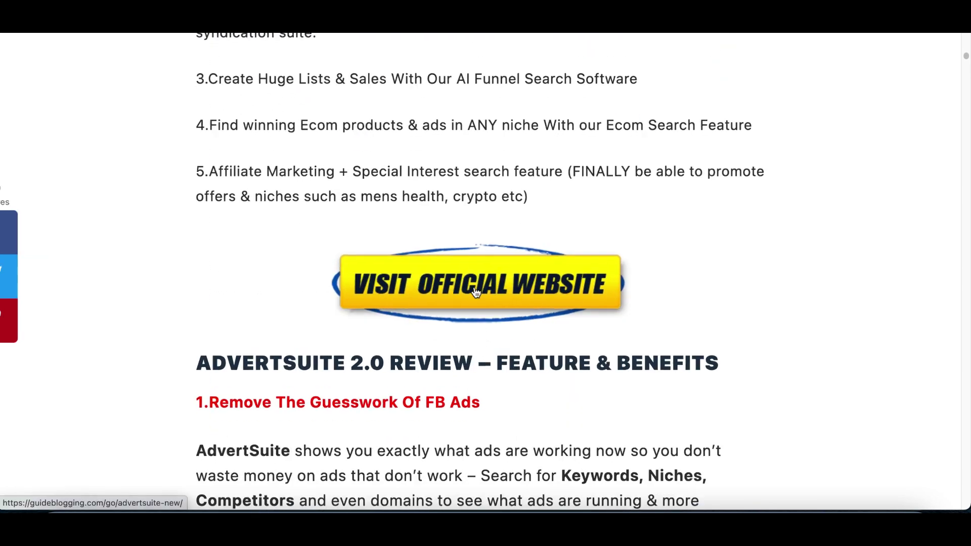
left_click(471, 286)
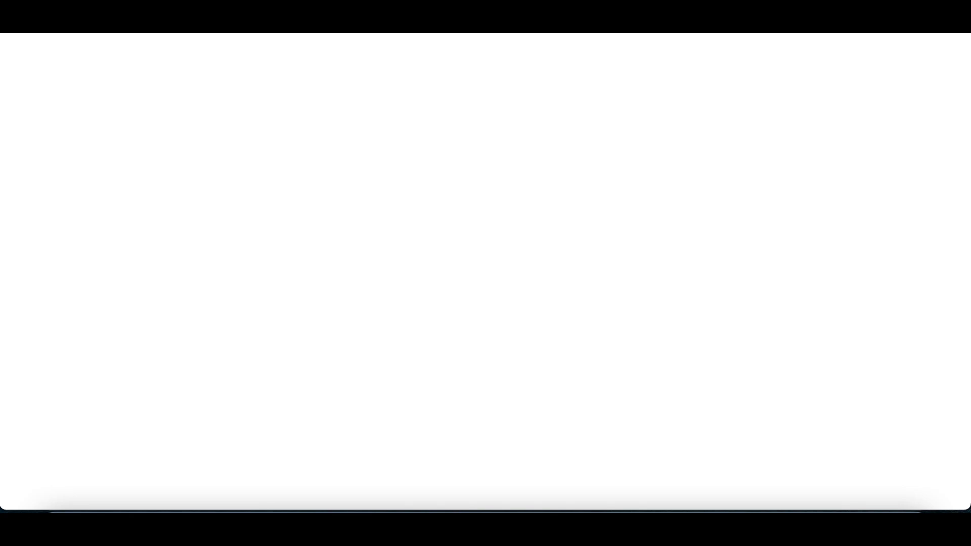
Go back from the guideblogging.com review to the Google results for "advertsuite 2.0 review" and look over the listings.
scroll(459, 226, "up", 10)
key("ctrl+minus")
key("ctrl+minus")
key("ctrl+minus")
scroll(457, 229, "up", 8)
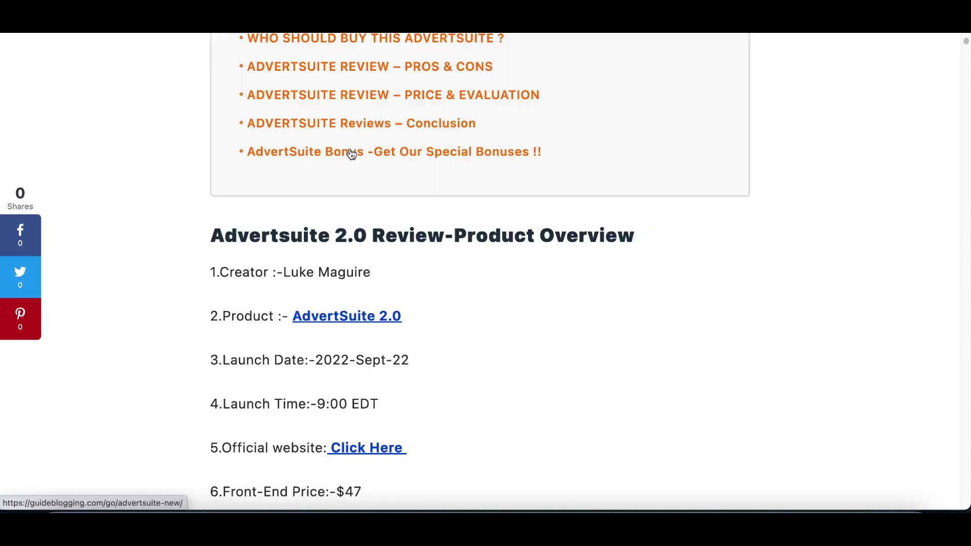
scroll(351, 153, "up", 15)
key("alt+Left")
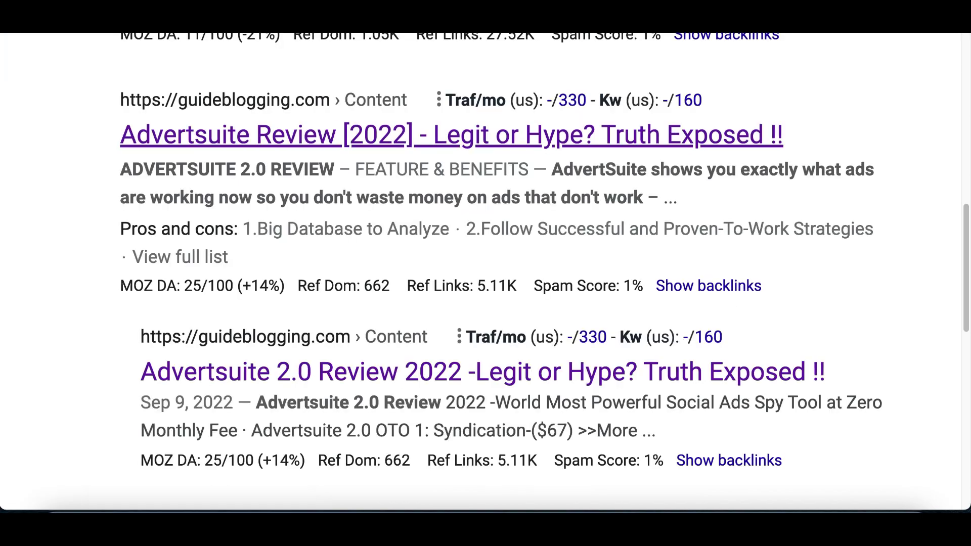
scroll(234, 198, "up", 8)
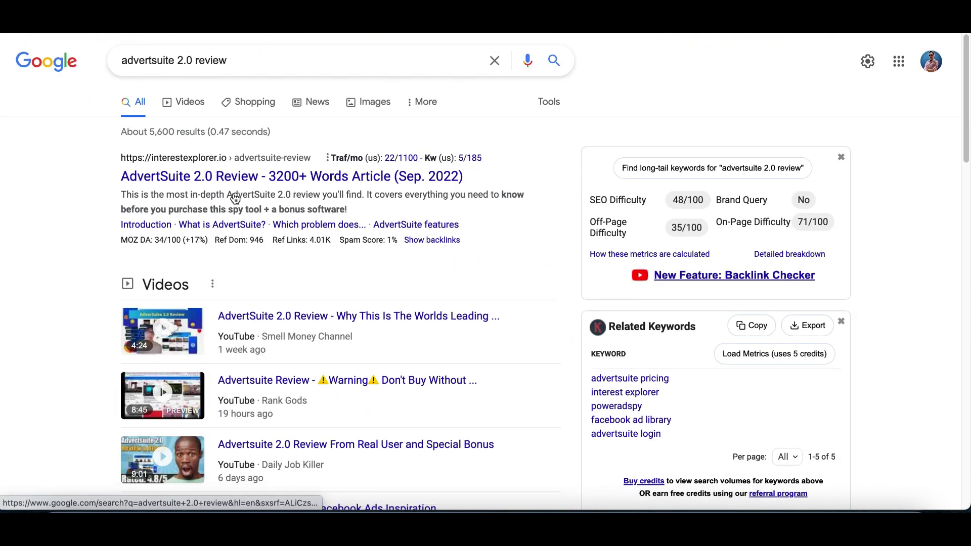
scroll(235, 198, "down", 9)
scroll(234, 198, "down", 3)
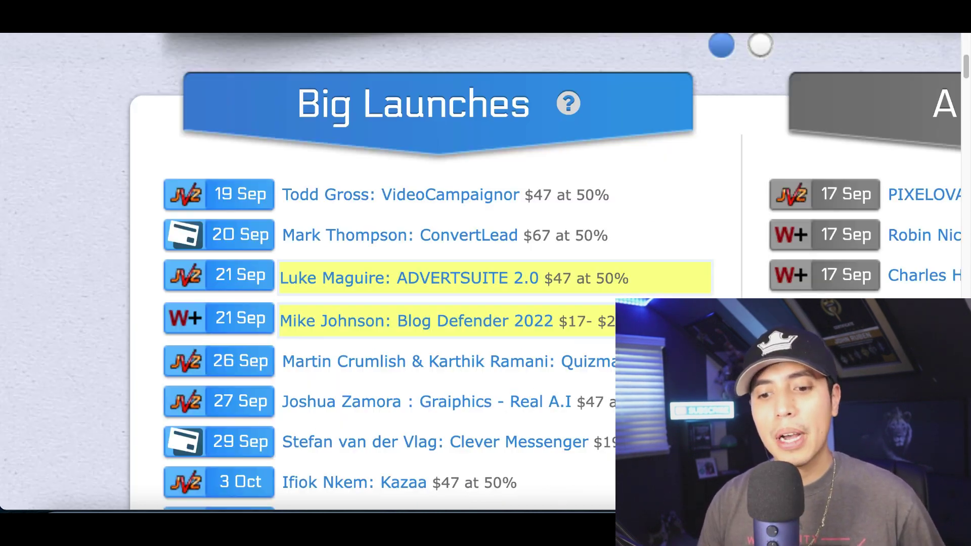
Examine the Big Launches list on MunchEye around the highlighted AdvertSuite 2.0 and Blog Defender 2022 entries.
scroll(333, 186, "down", 2)
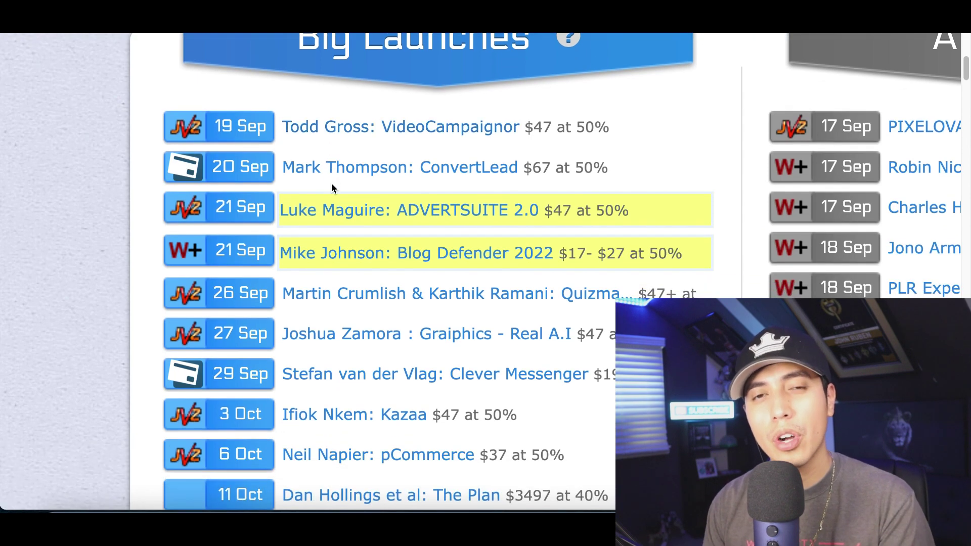
scroll(332, 188, "up", 5, "ctrl")
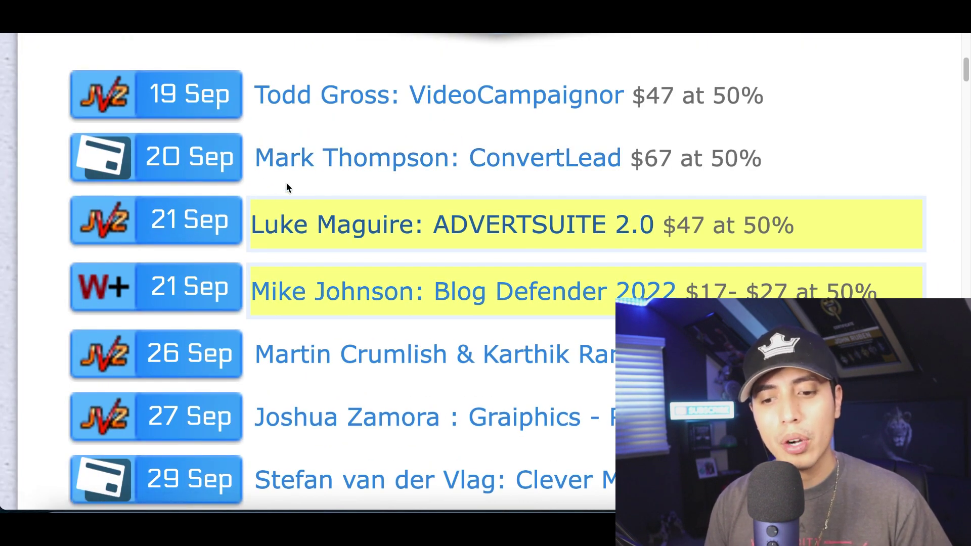
scroll(314, 191, "down", 1)
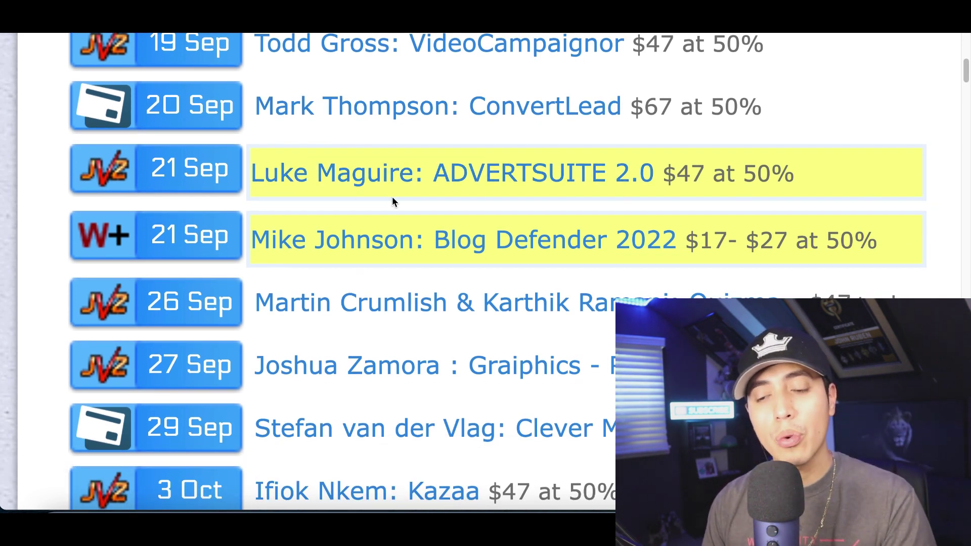
scroll(537, 245, "right", 3)
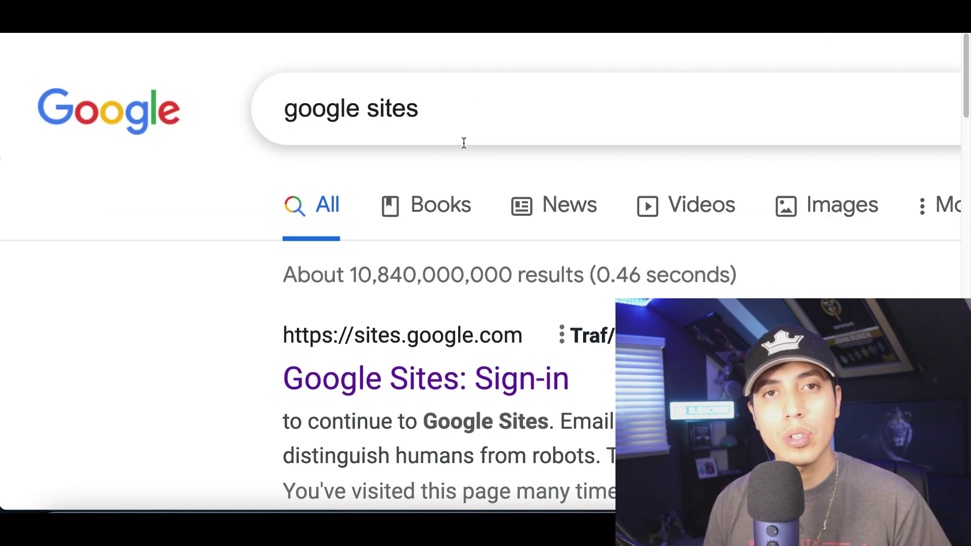
Switch to Safari and page through the ebook on the 7 steps to building a six-figure affiliate business.
scroll(444, 183, "down", 1)
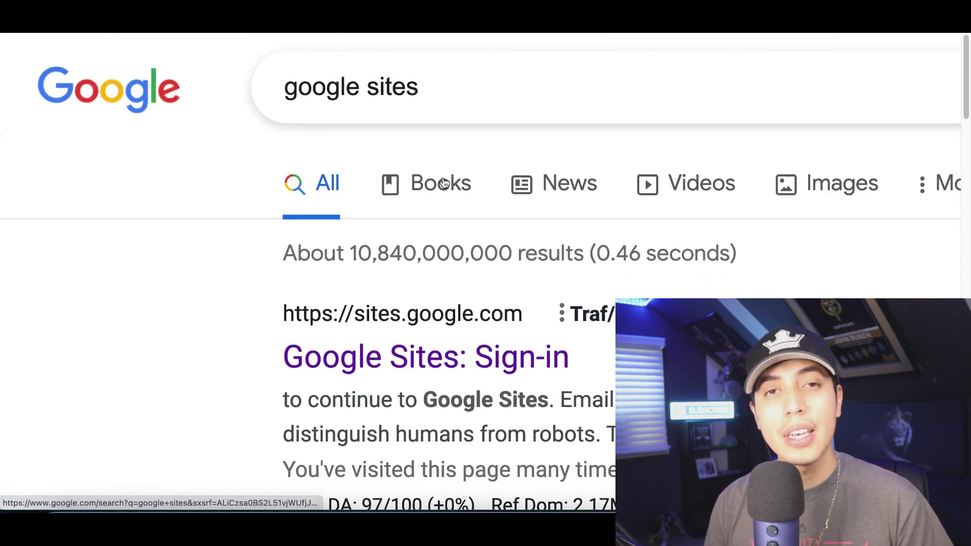
scroll(443, 183, "down", 1)
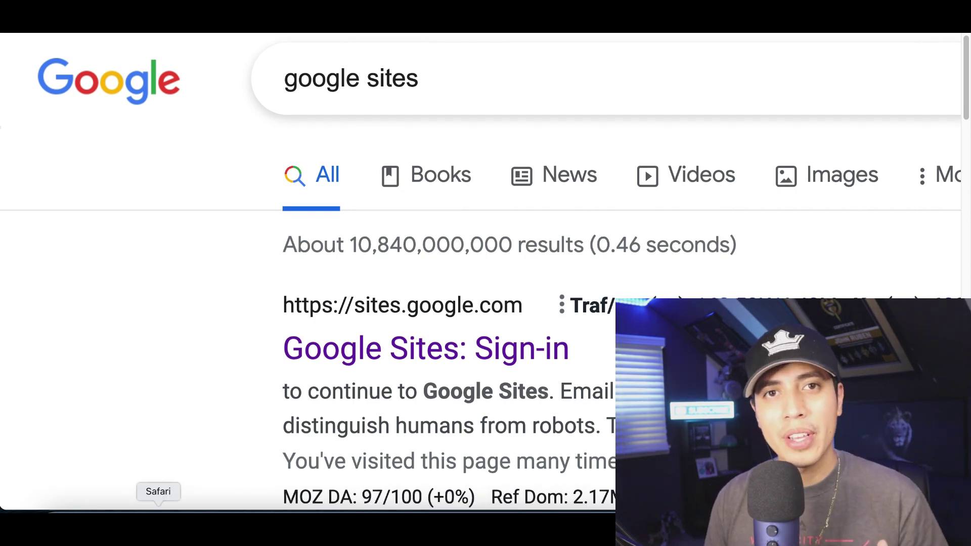
left_click(159, 506)
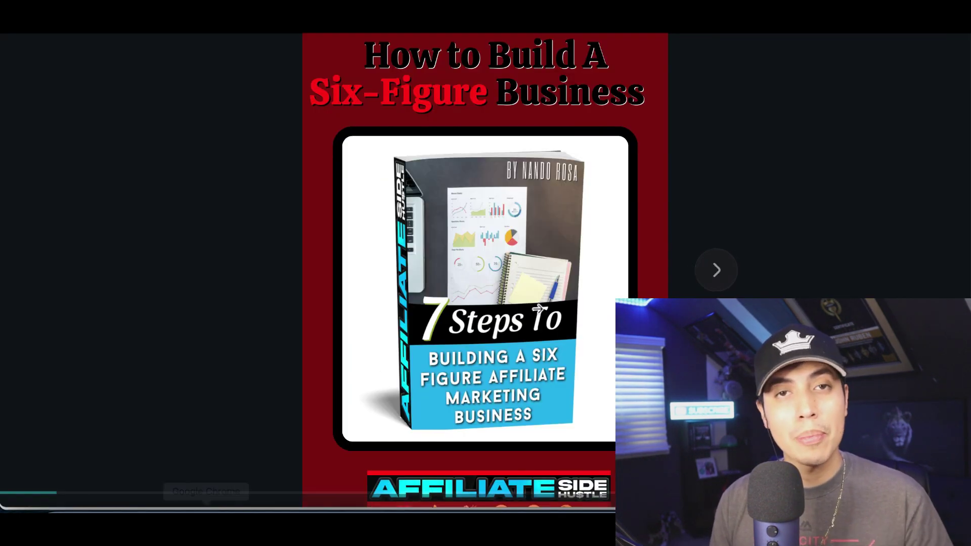
left_click(718, 276)
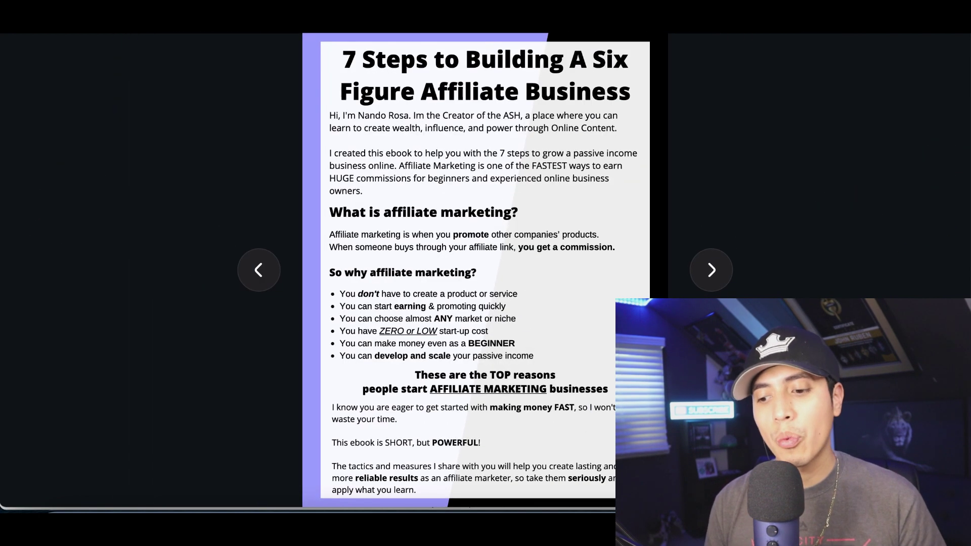
left_click(711, 273)
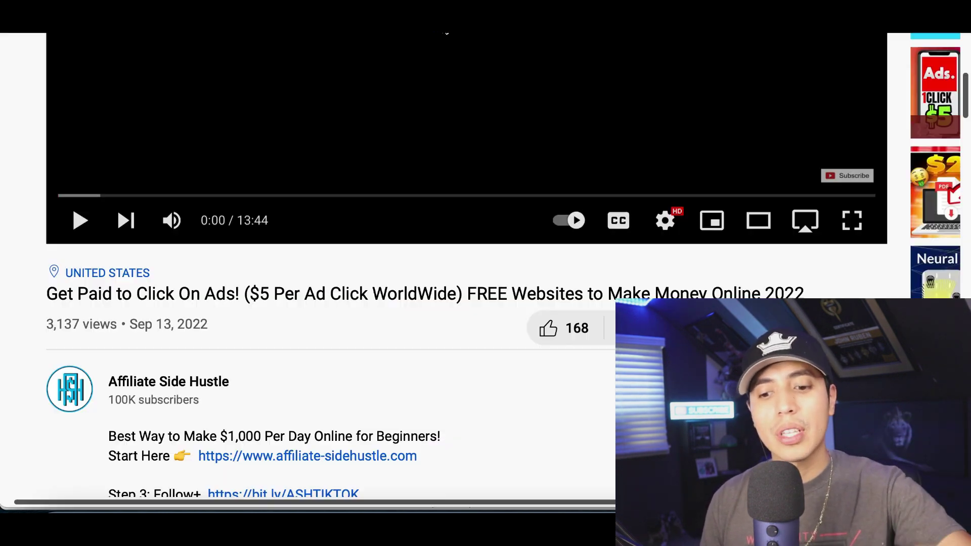
Review the links in the Affiliate Side Hustle YouTube video description and read the "Welcome to Freedom! Free Gift" email.
scroll(357, 230, "down", 3)
scroll(357, 231, "down", 2)
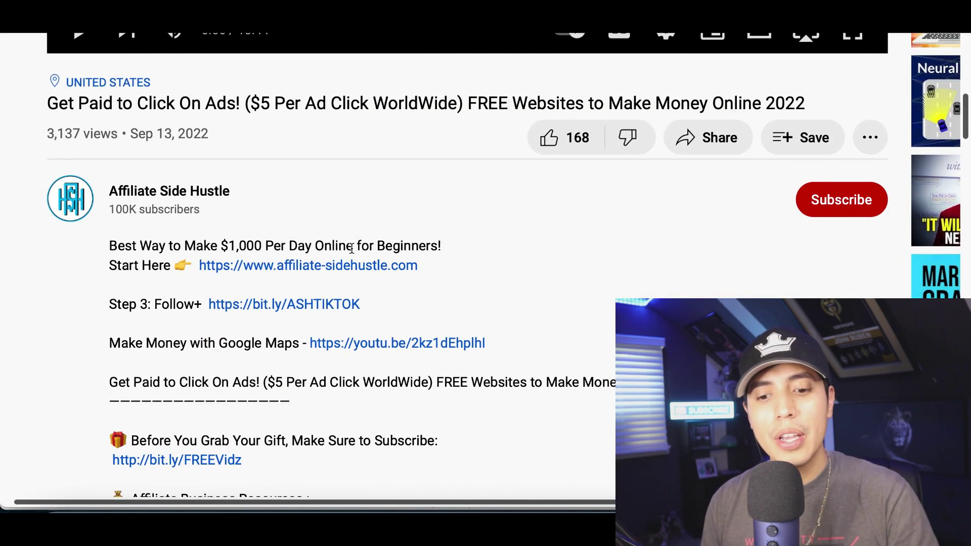
scroll(255, 292, "up", 5)
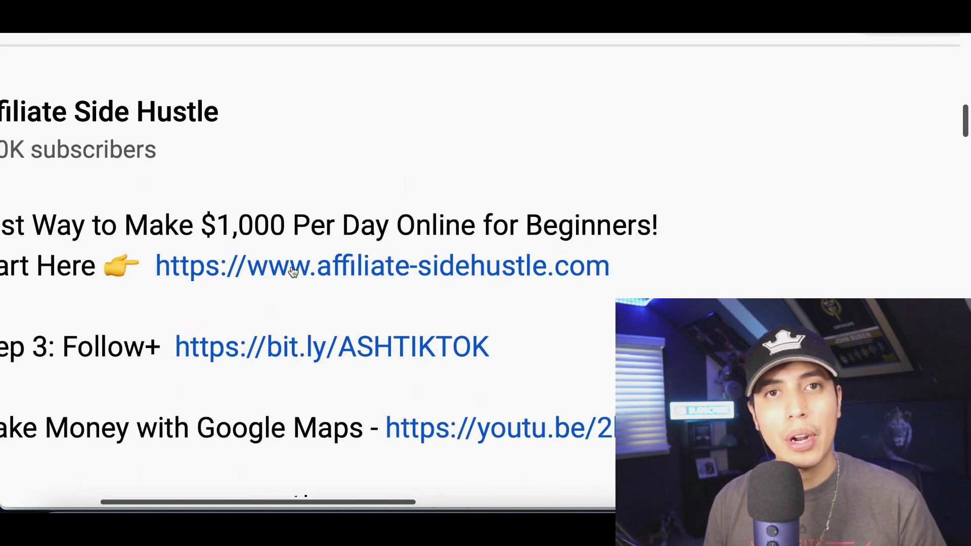
scroll(293, 271, "left", 3)
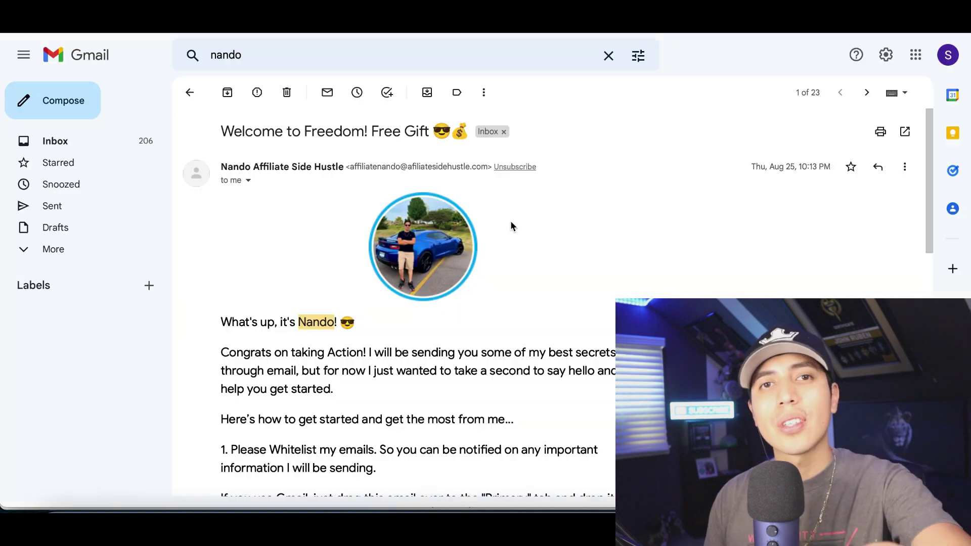
scroll(510, 220, "down", 8)
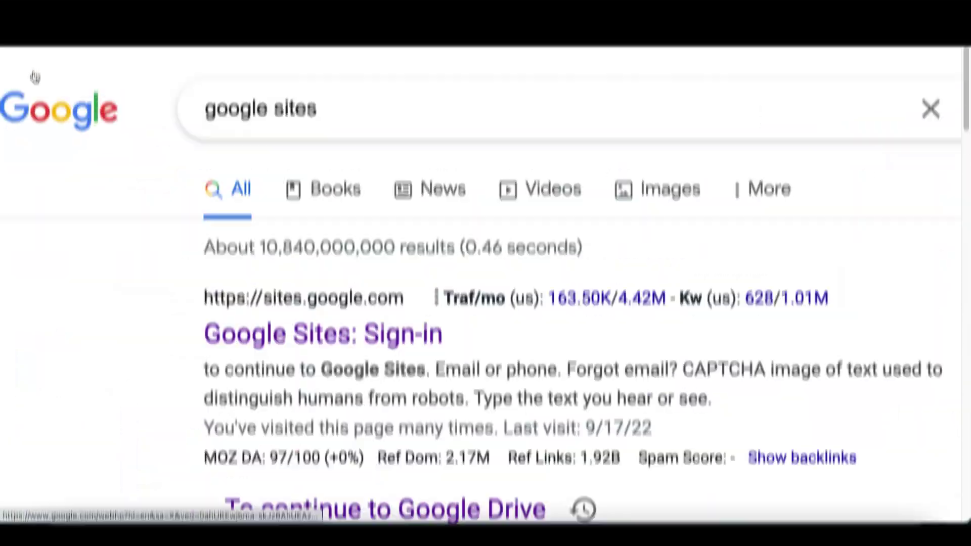
Open Google Sites from the "google sites" search results and return to the guideblogging.com AdvertSuite review.
scroll(34, 63, "left", 2)
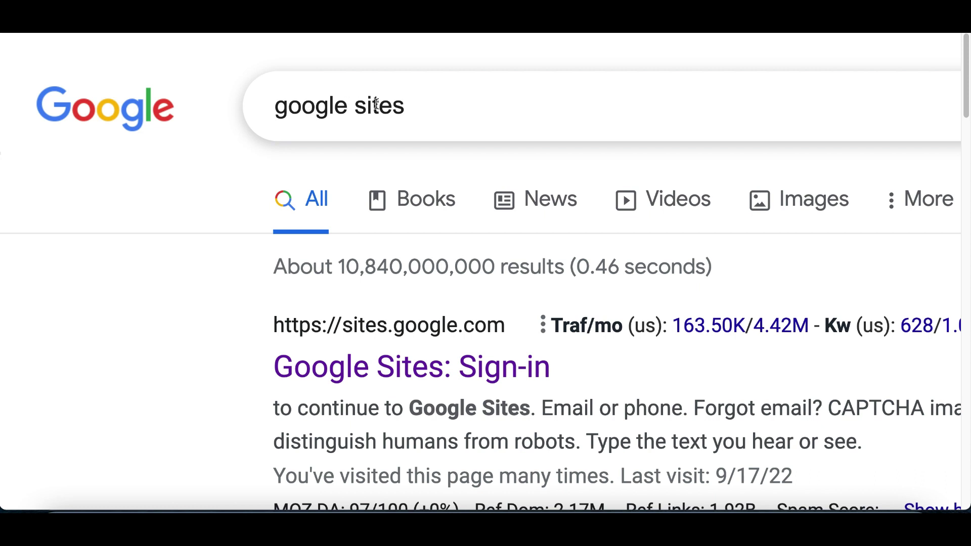
scroll(384, 114, "down", 3)
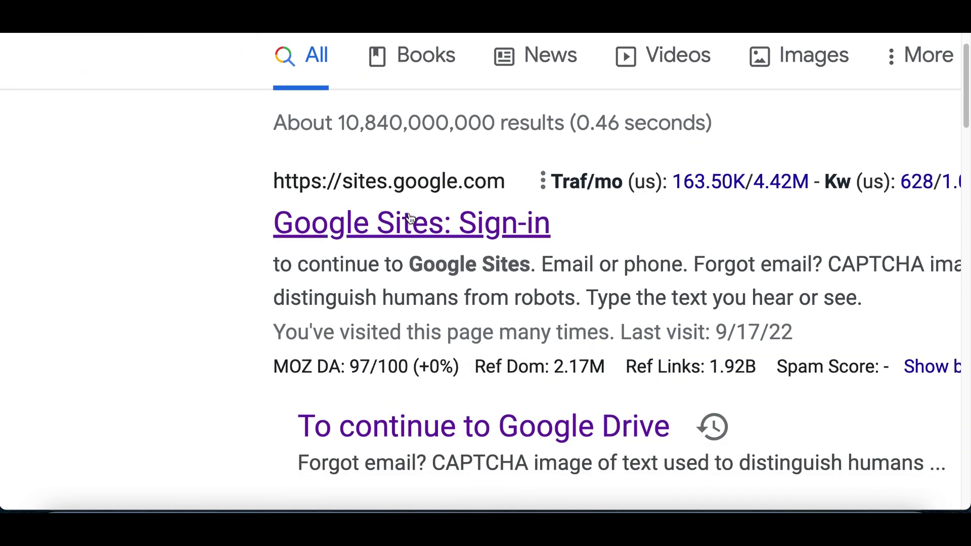
left_click(385, 227)
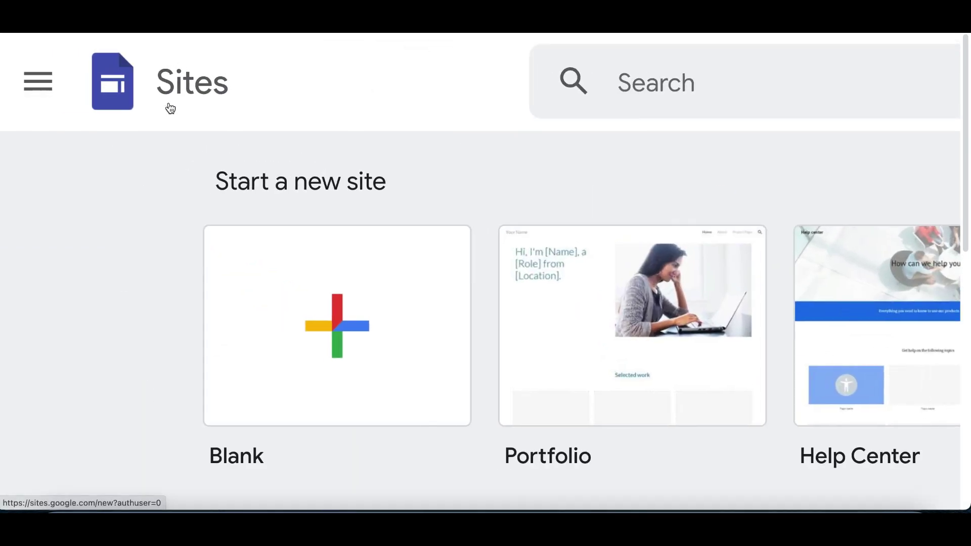
left_click(75, 64)
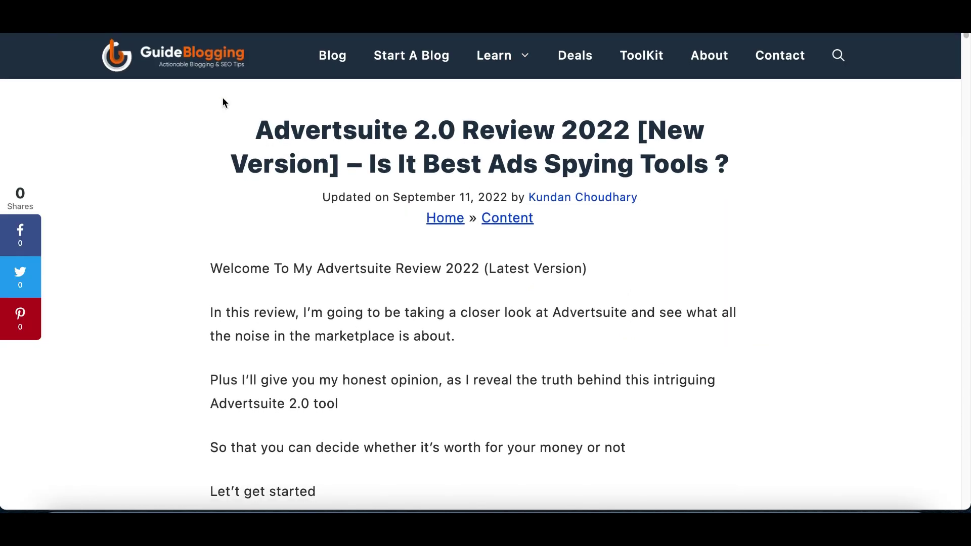
Skim the product overview in the guideblogging.com AdvertSuite review and create a blank site in Google Sites.
scroll(223, 99, "down", 15)
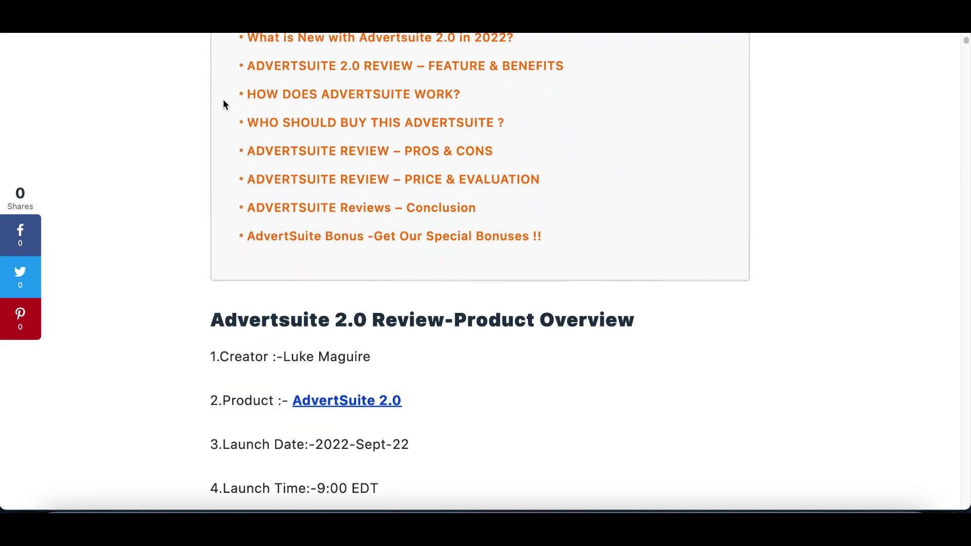
scroll(223, 104, "down", 5)
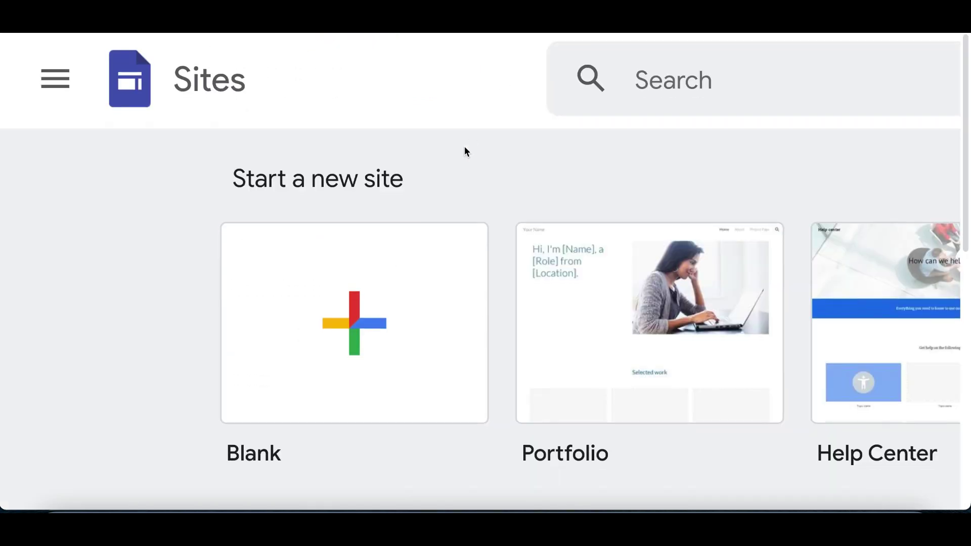
scroll(316, 271, "down", 2)
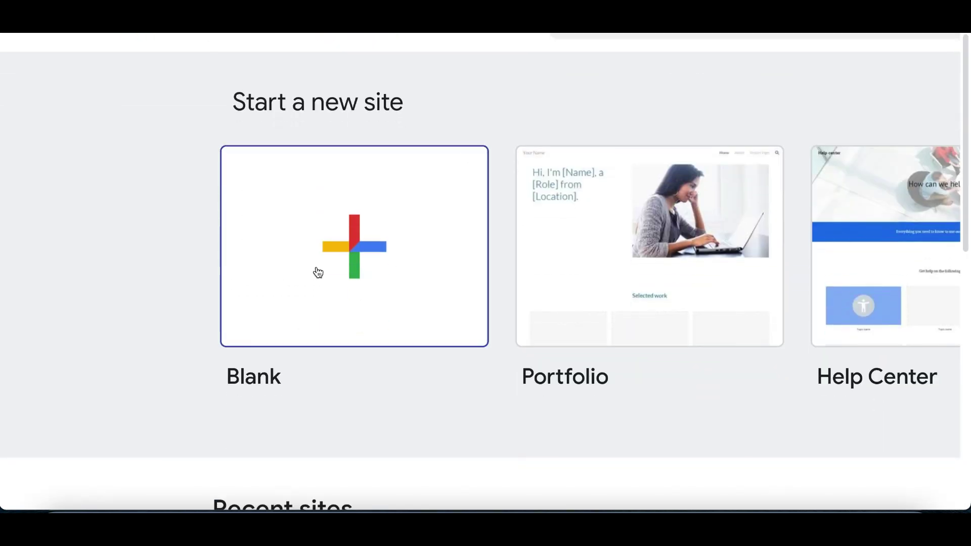
left_click(371, 270)
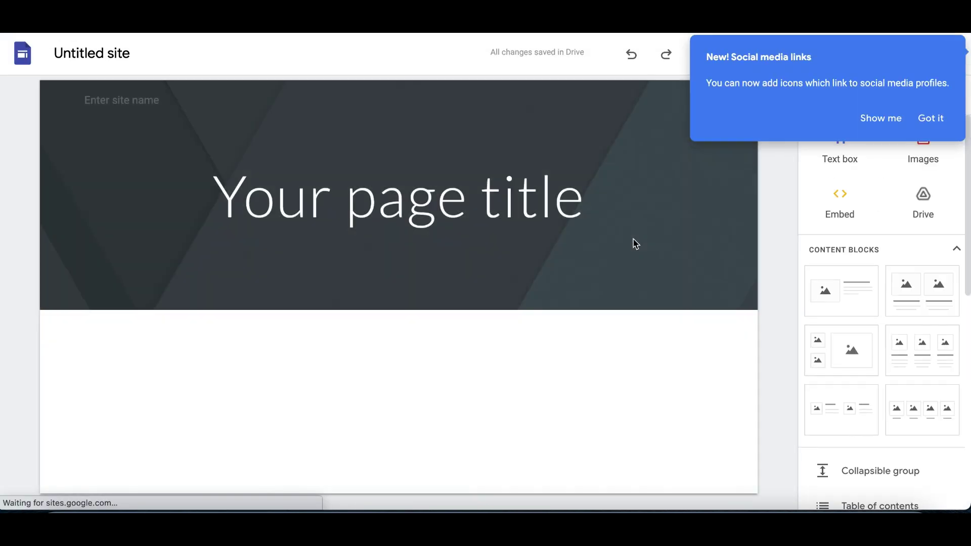
Check the guideblogging.com review's headline and set the site's page title to "Advertsuite 2.0 Review Legit or Scam? (Proof!)".
left_click(323, 210)
double_click(403, 206)
left_click(403, 206)
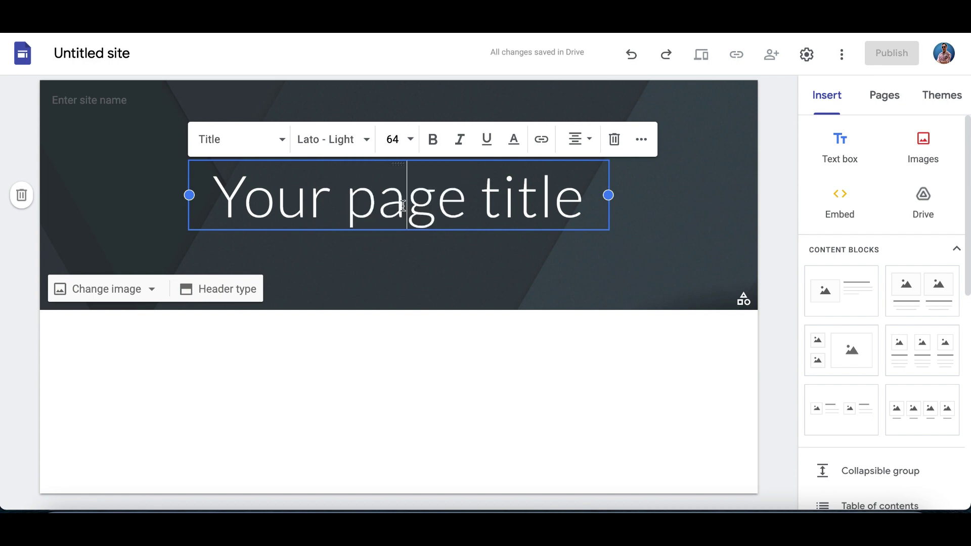
triple_click(403, 206)
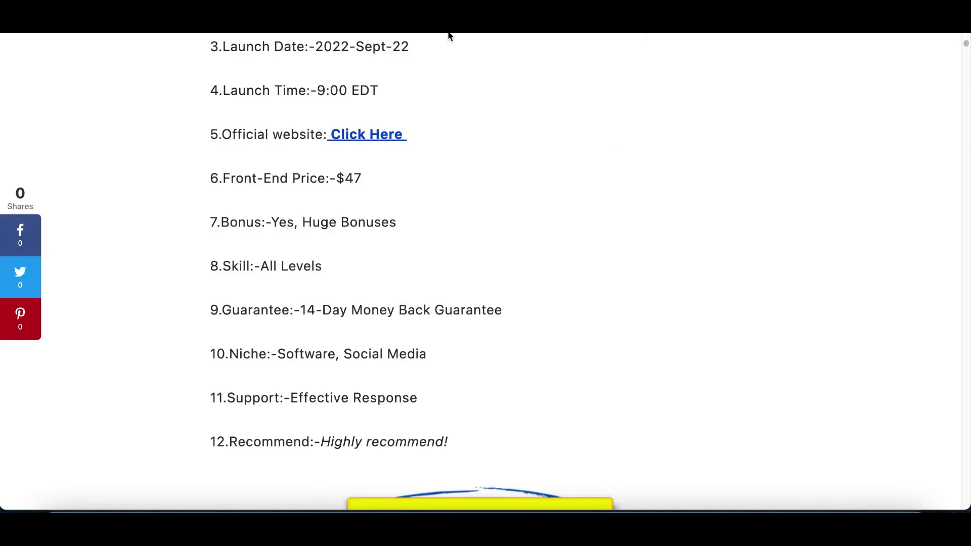
scroll(444, 46, "up", 15)
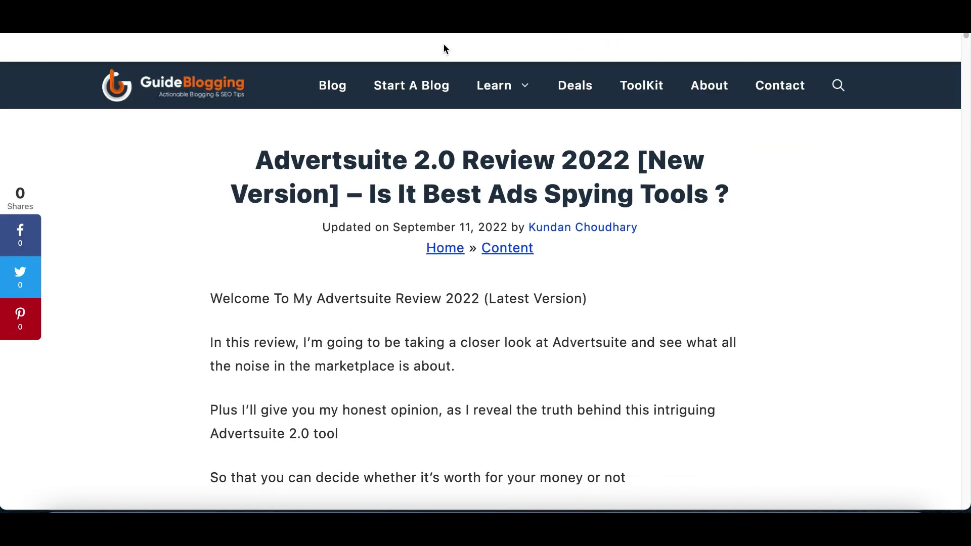
scroll(327, 131, "up", 5)
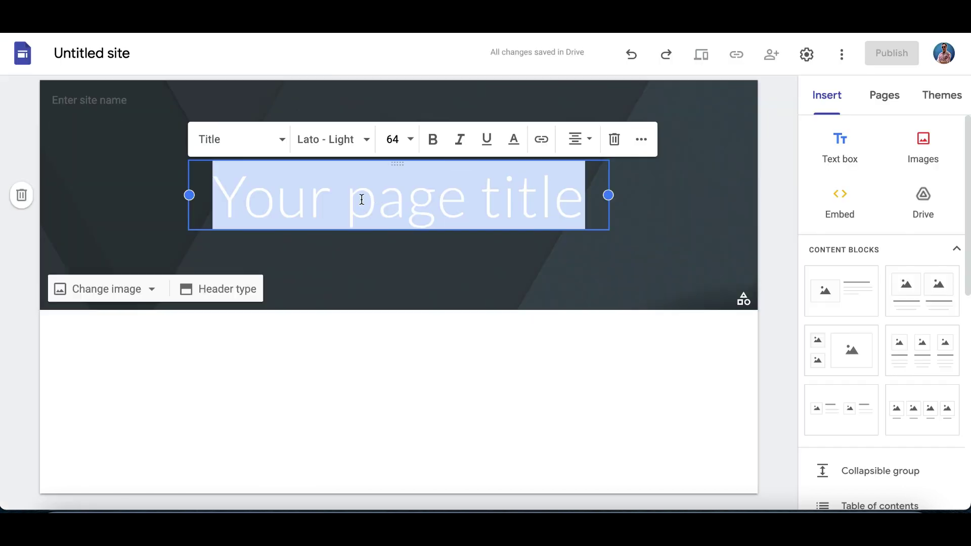
type("Advertsuite 2.0 Review Legit or Scam? (Proof!)")
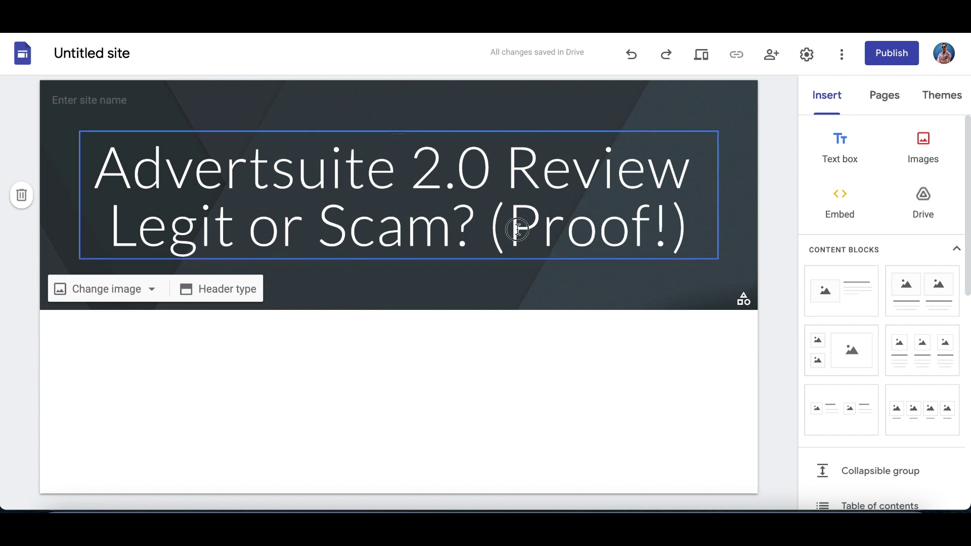
left_click_drag(517, 229, 566, 231)
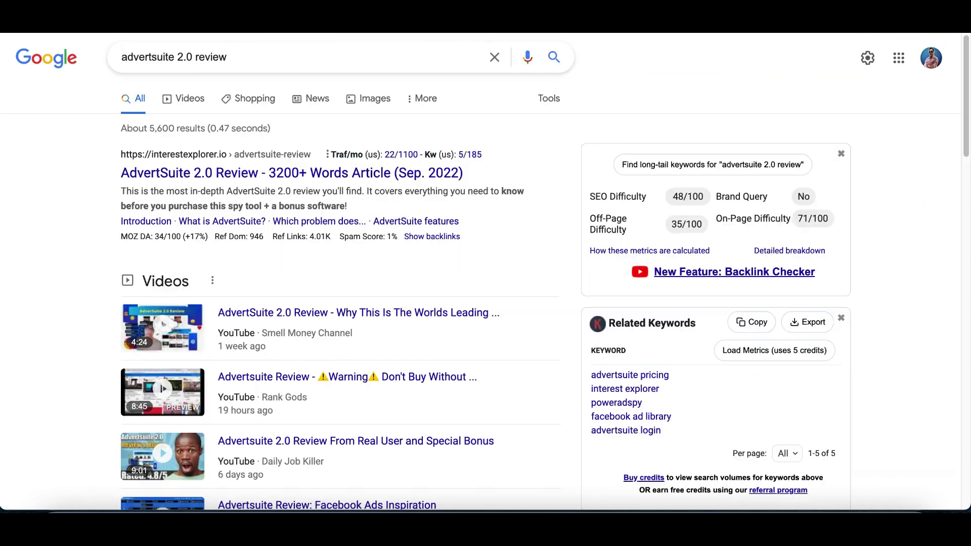
Open the dailyjobkiller.com Advertsuite 2.0 review from the "advertsuite 2.0 review" Google results.
scroll(381, 168, "down", 10)
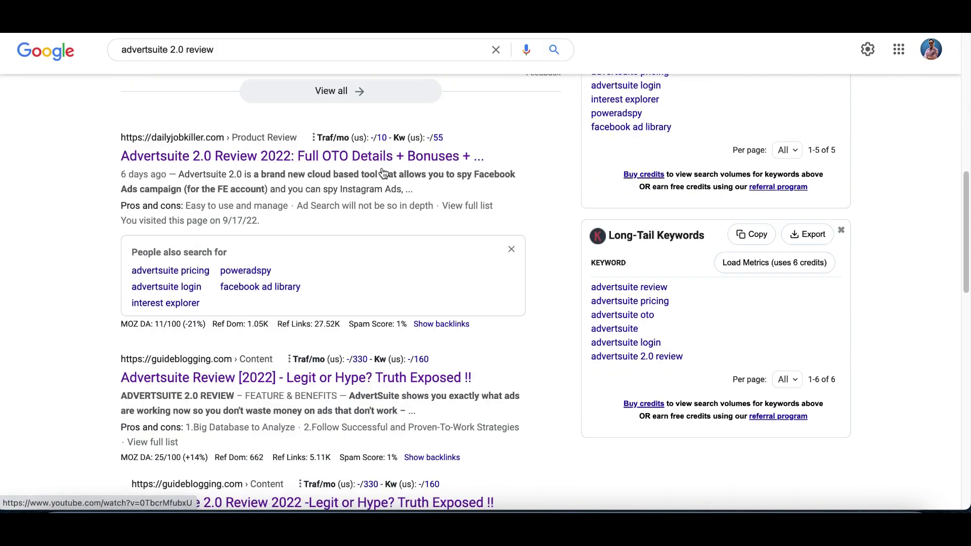
scroll(381, 171, "down", 3)
scroll(382, 172, "up", 4)
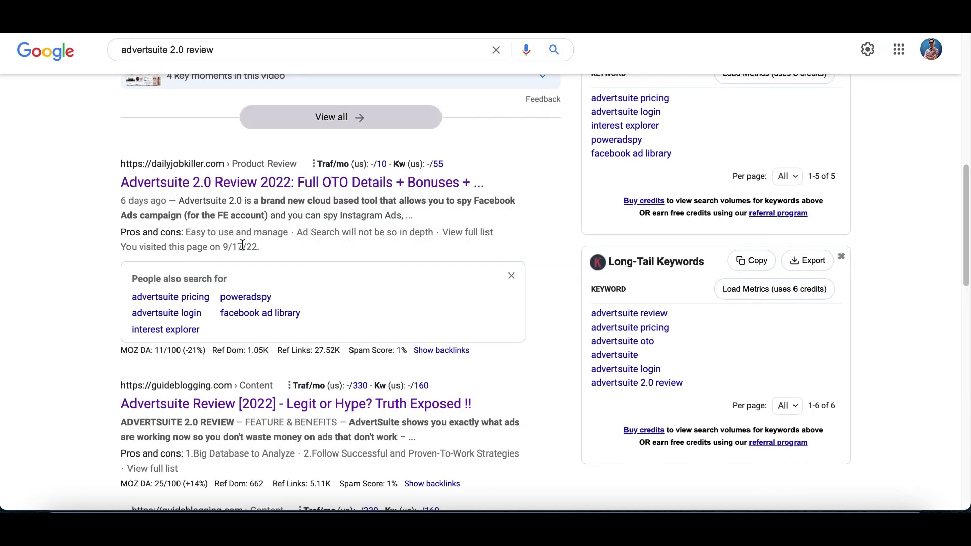
scroll(226, 211, "up", 1)
left_click(230, 208)
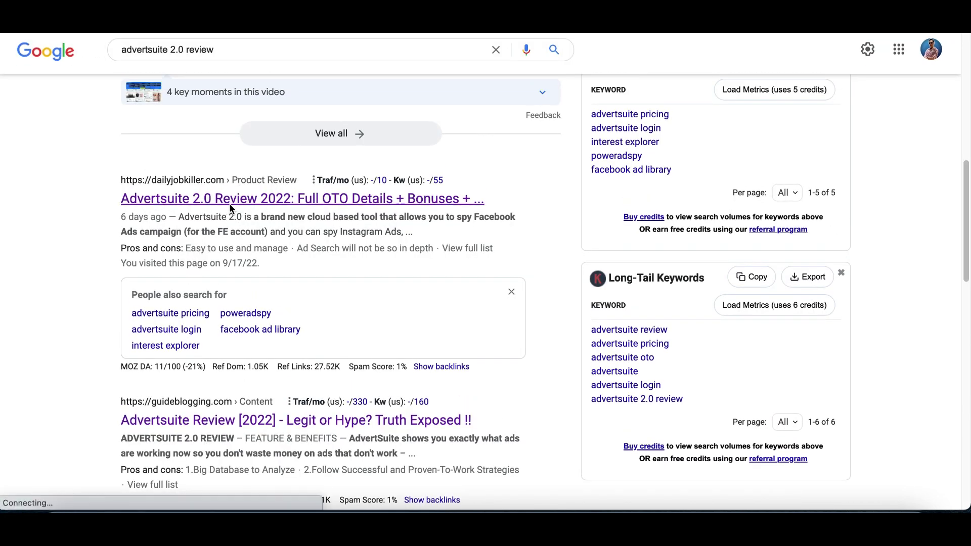
Read the introduction of the dailyjobkiller.com review and select its opening paragraphs.
scroll(273, 318, "down", 6)
scroll(274, 318, "down", 4)
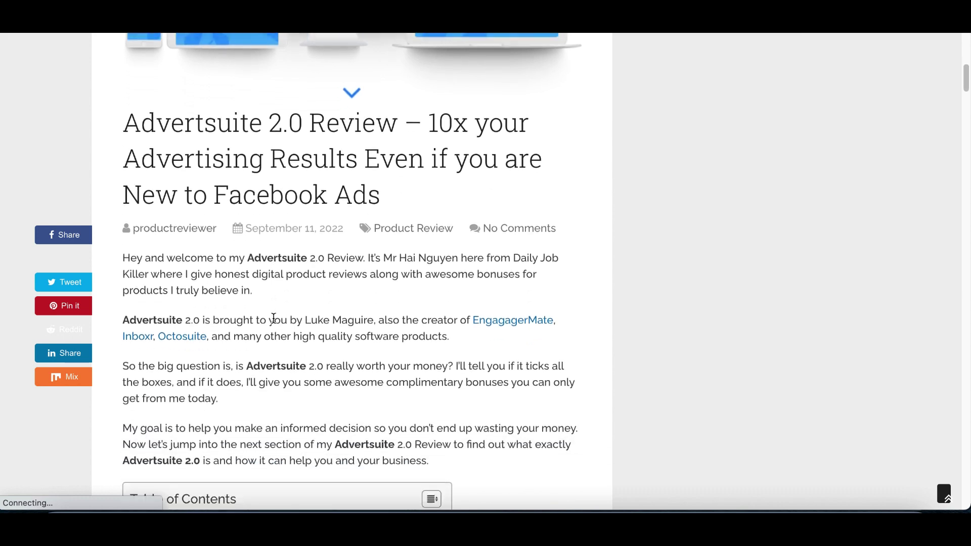
scroll(273, 317, "up", 1)
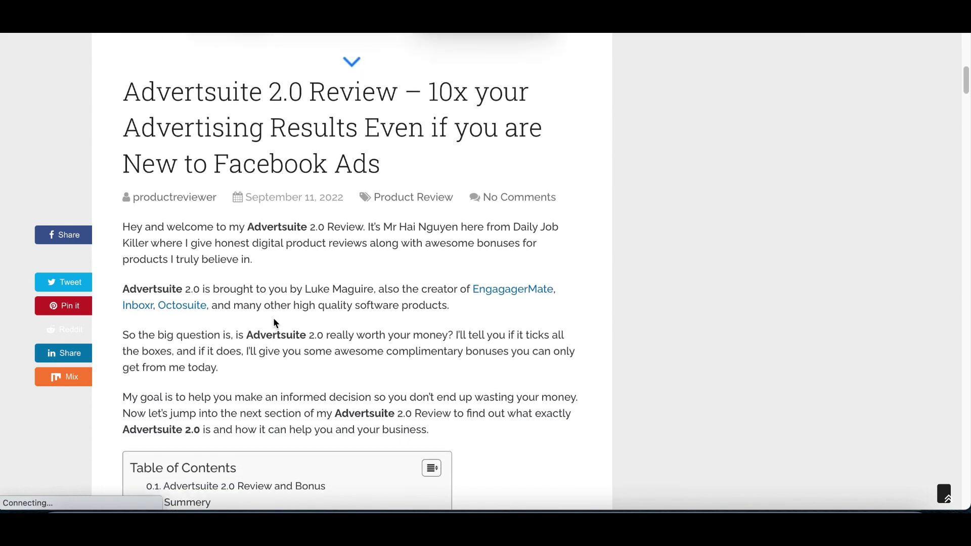
scroll(149, 132, "up", 3)
scroll(149, 132, "down", 3)
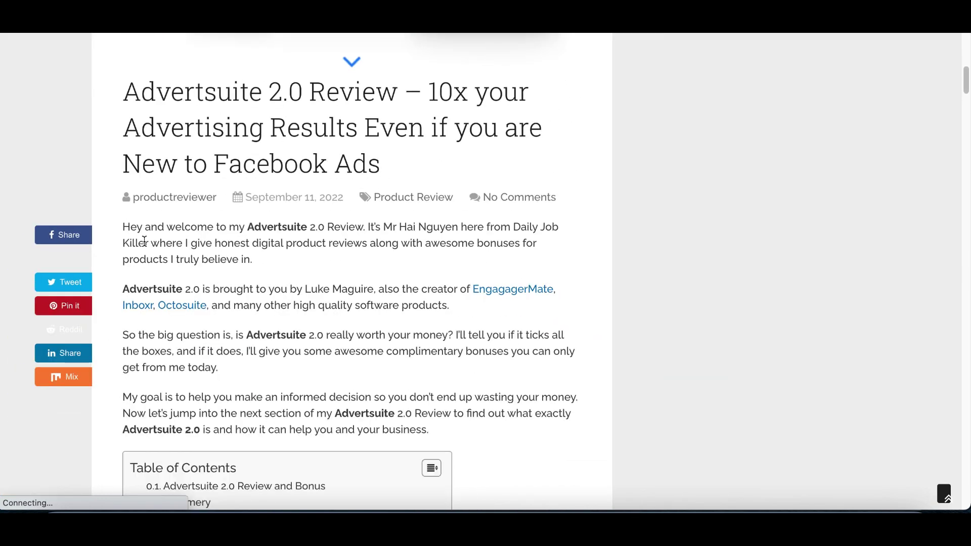
scroll(138, 268, "down", 1)
left_click_drag(124, 202, 329, 353)
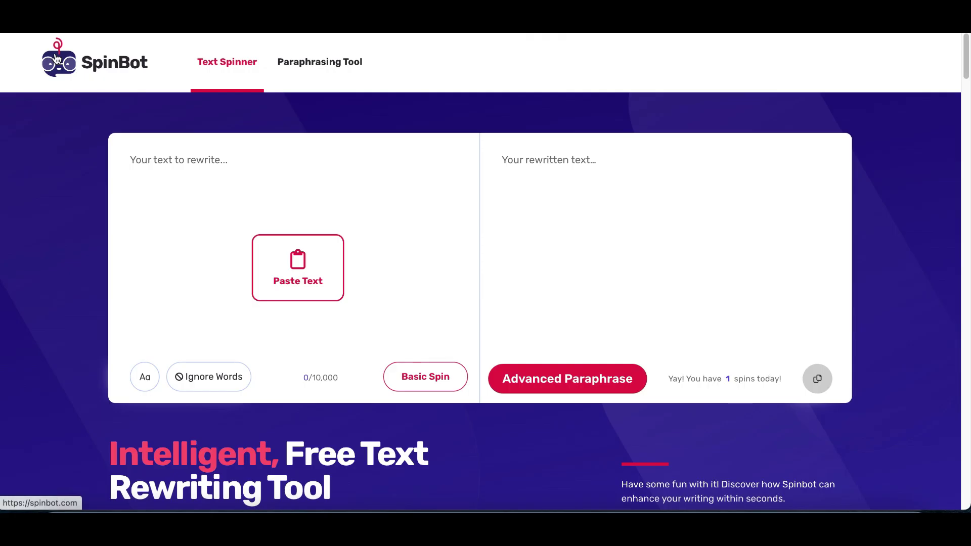
Switch to SpinBot, paste the three paragraphs explaining what Advertsuite 2.0 is, and rewrite them with Basic Spin.
scroll(56, 59, "up", 3)
scroll(54, 58, "left", 3)
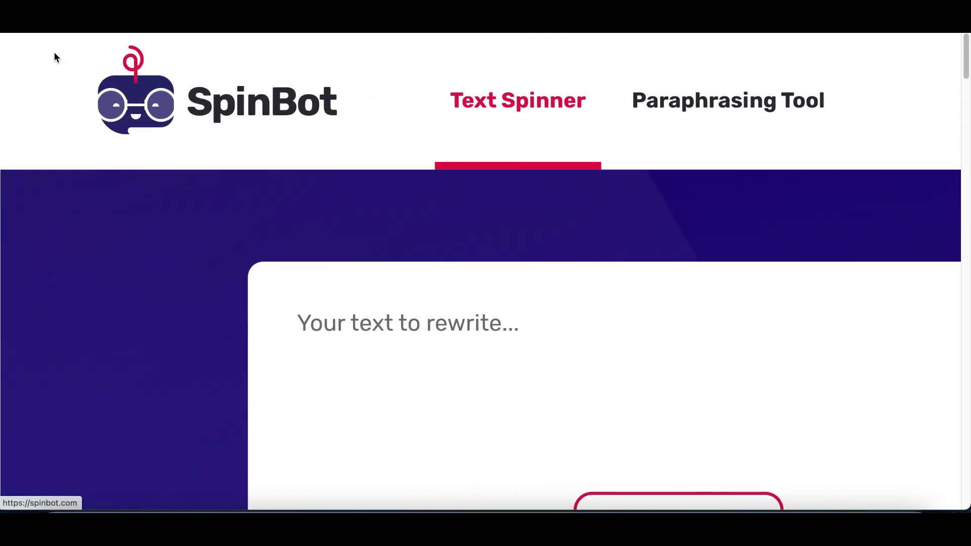
scroll(204, 130, "down", 5)
scroll(204, 130, "down", 1)
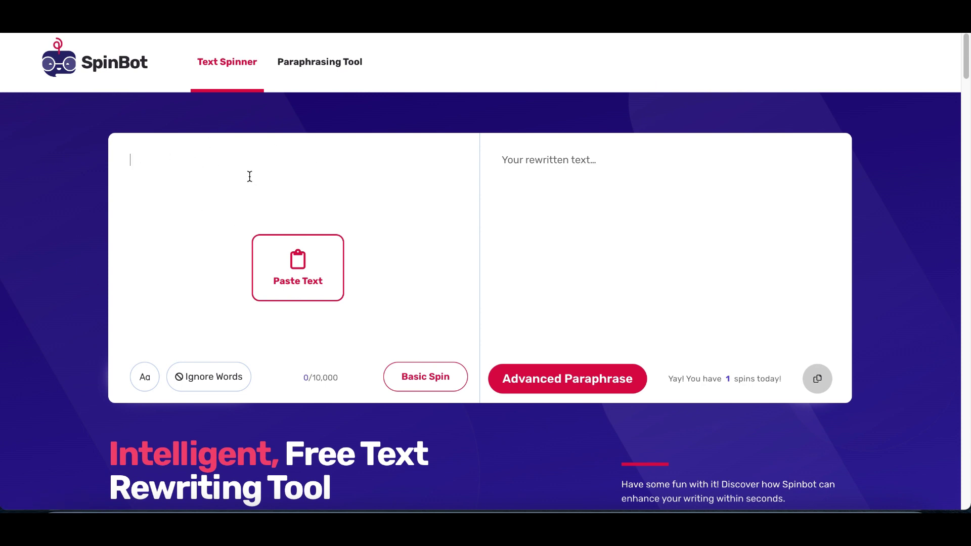
type("Advertsuite 2.0 is a brand new cloud based tool that allows you to spy Facebook Ads campaign (for the FE account) and you can spy Instagram Ads, Google Ads and Youtube Ads with upgrade accounts.  At first glance, it appears to be targeted at people who are running Facebook Ad for sure.  It also appears very easy to use. The things that really stood out to me when I logged into Advertsuite 2.0 is the ability to spy Facebook Ad for just one time price while many other tools will require you to pay monthly membership.")
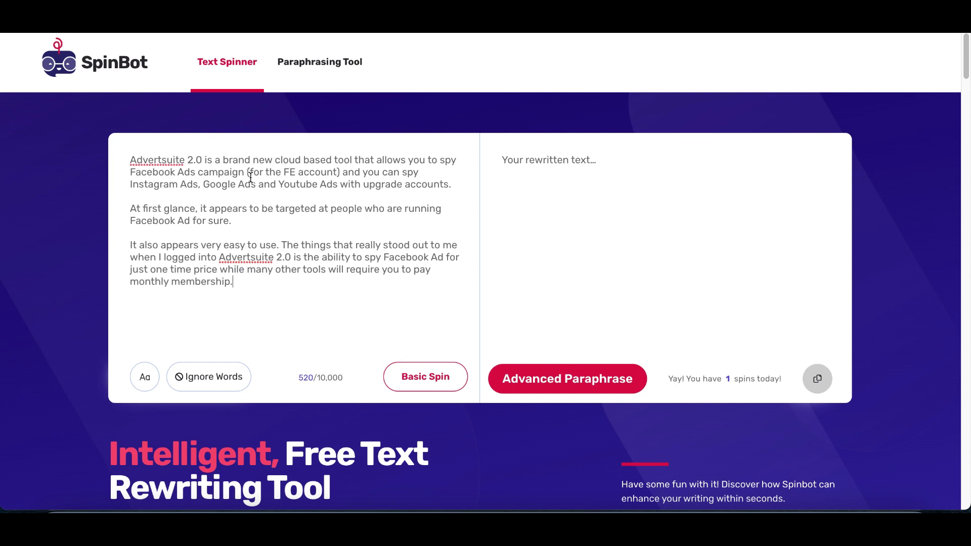
left_click(416, 377)
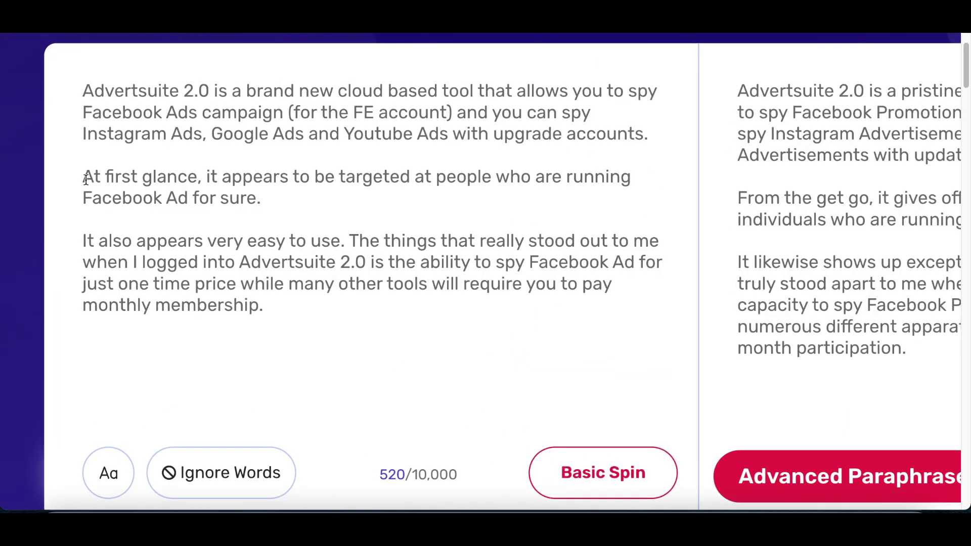
Compare the original "At first glance" paragraph with its rewritten version in SpinBot.
left_click_drag(104, 193, 414, 182)
left_click_drag(160, 191, 229, 206)
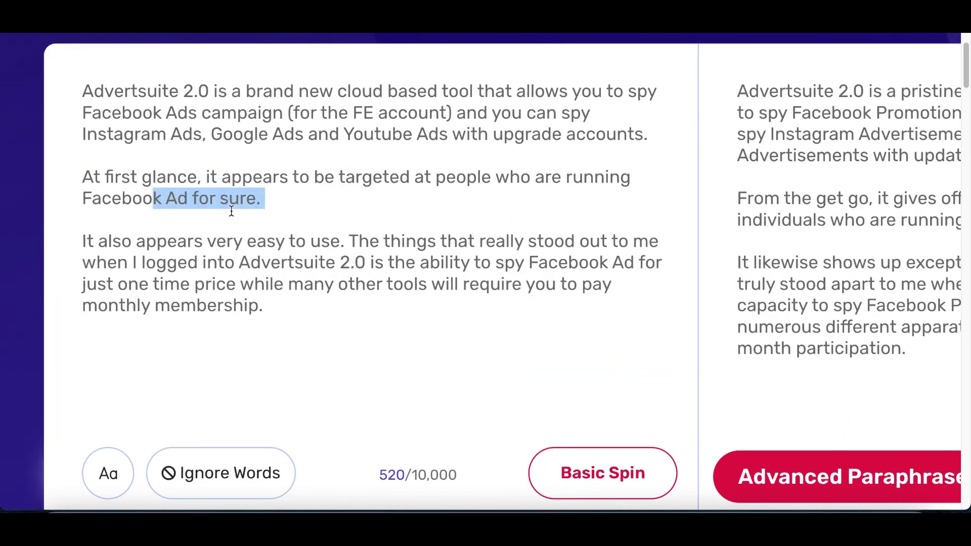
scroll(230, 206, "right", 8)
left_click_drag(286, 197, 372, 197)
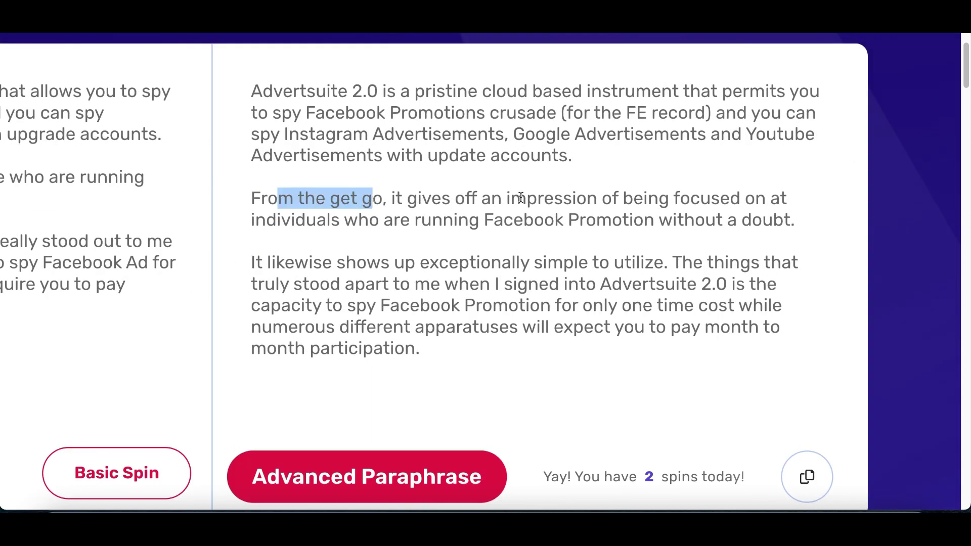
left_click_drag(527, 199, 633, 235)
left_click(514, 223)
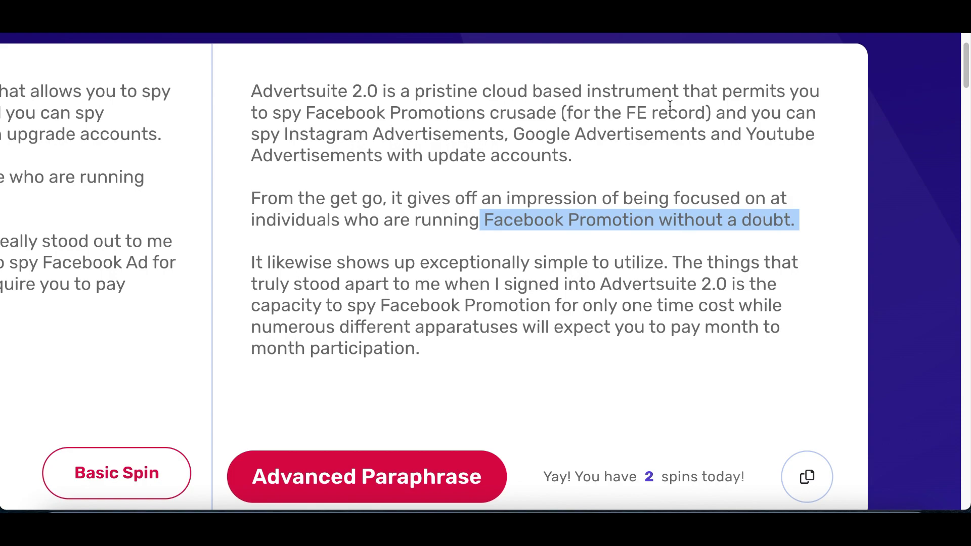
scroll(670, 106, "left", 10)
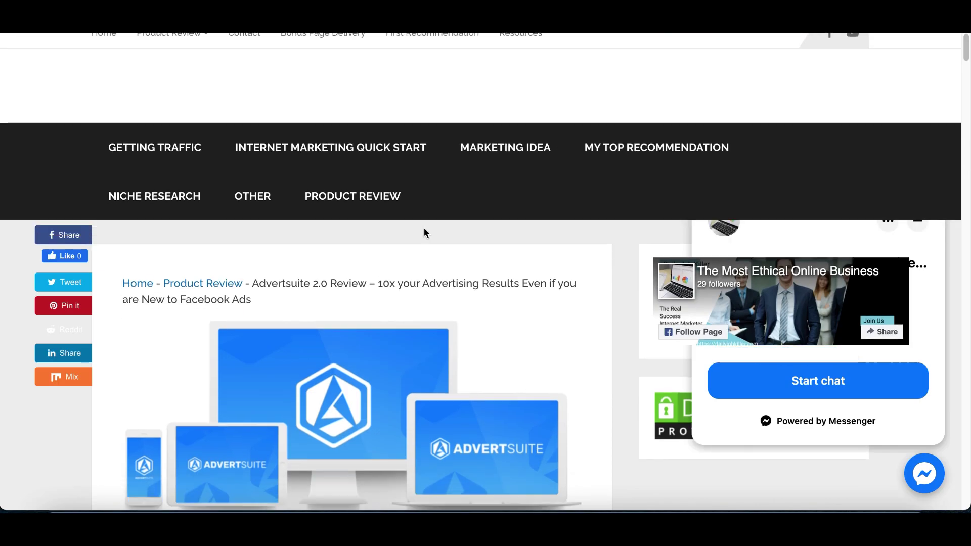
Review the dailyjobkiller.com article's sections on what Advertsuite 2.0 is, whether it works, and its ad research examples.
scroll(424, 232, "down", 15)
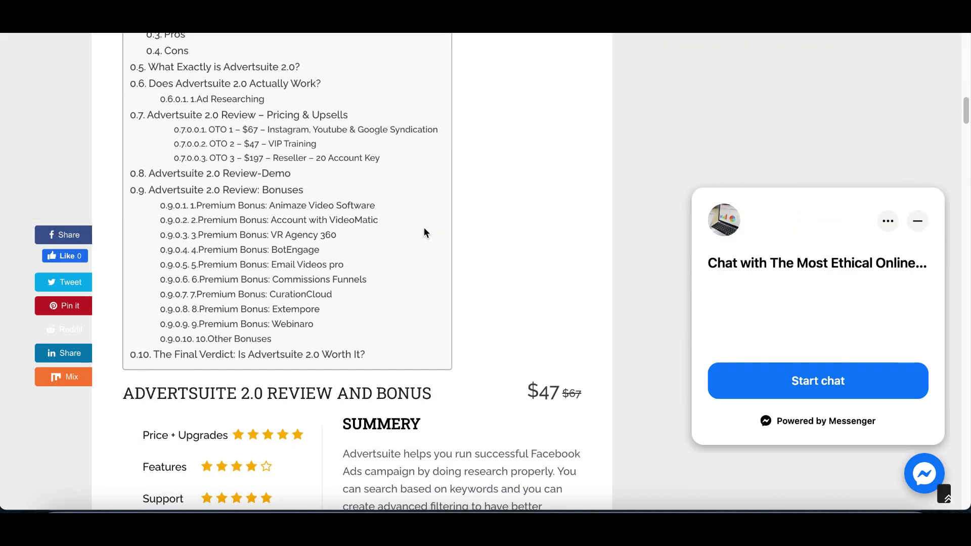
scroll(423, 232, "down", 17)
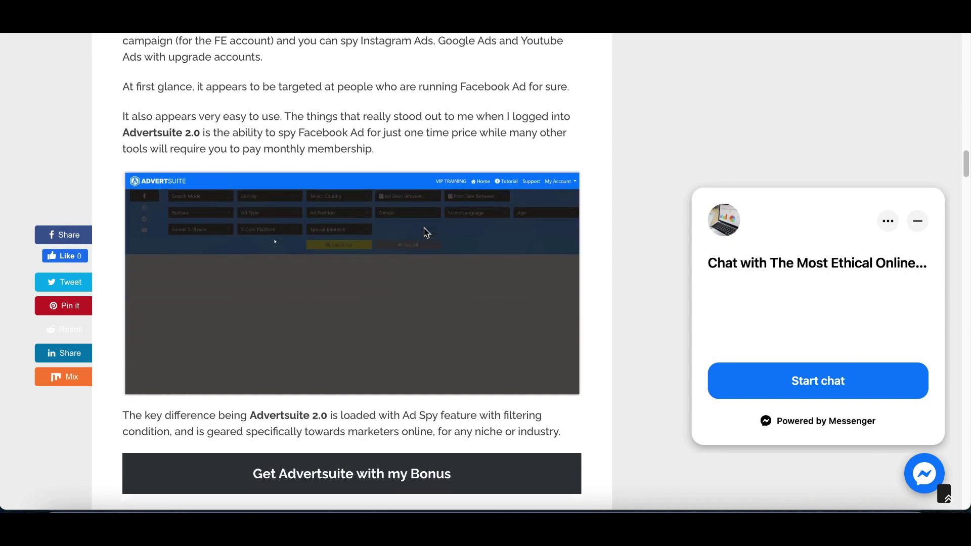
scroll(424, 233, "down", 10)
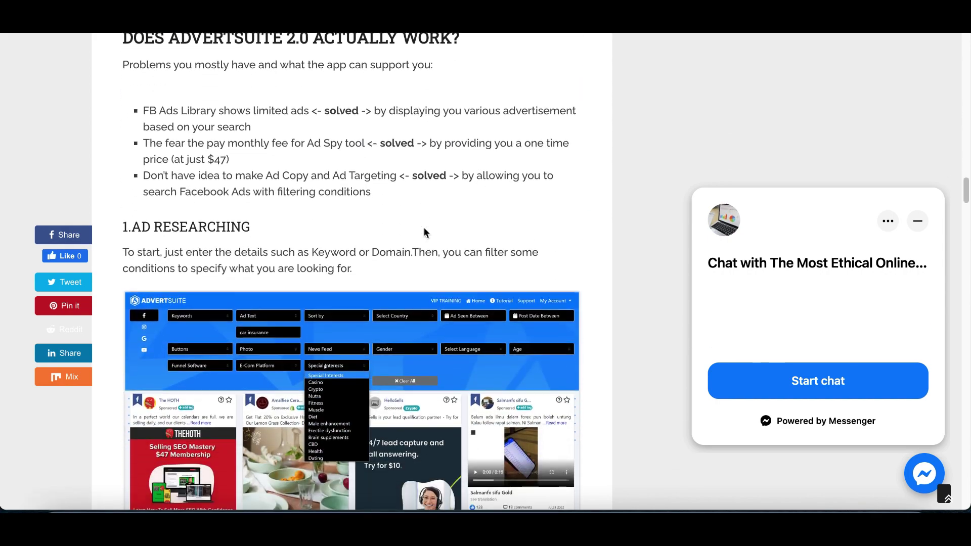
scroll(424, 232, "down", 15)
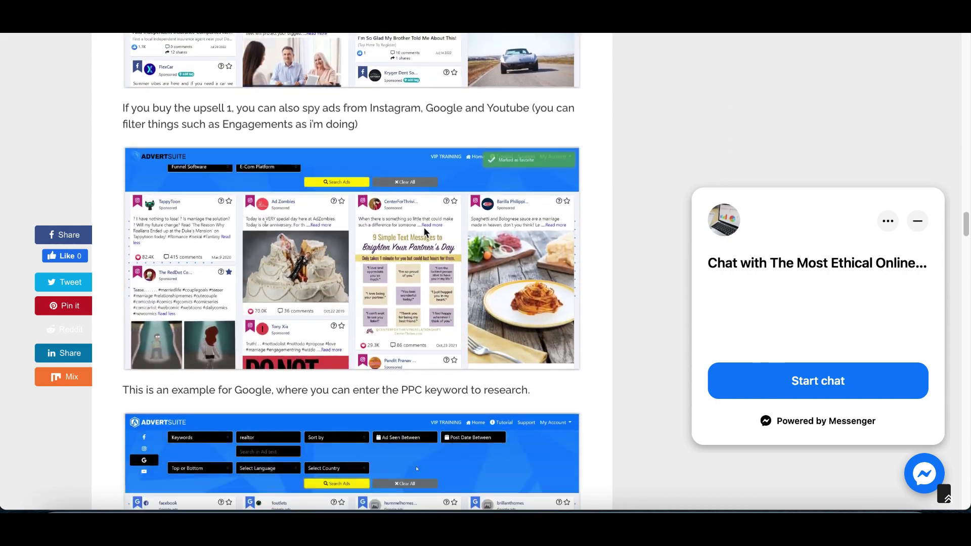
scroll(423, 230, "down", 3)
scroll(423, 230, "up", 15)
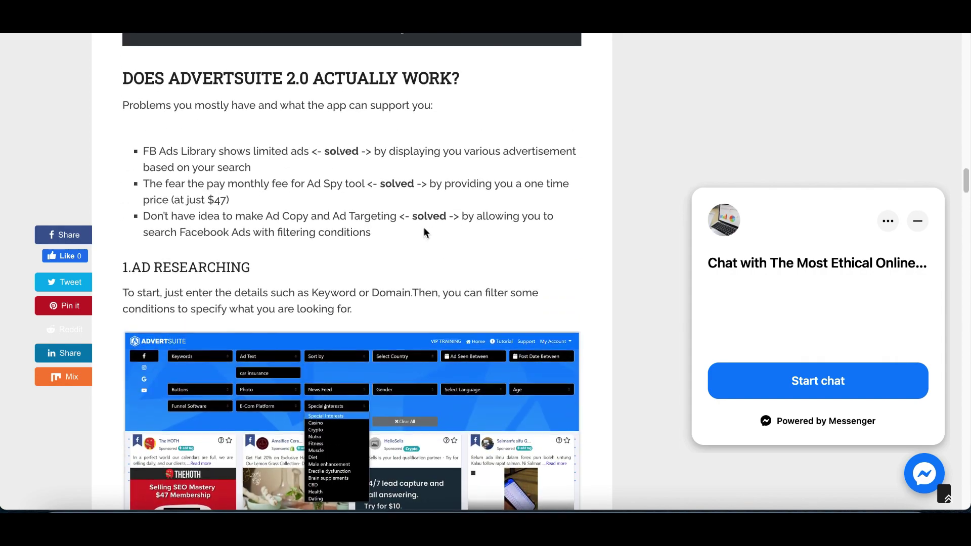
scroll(424, 232, "up", 10)
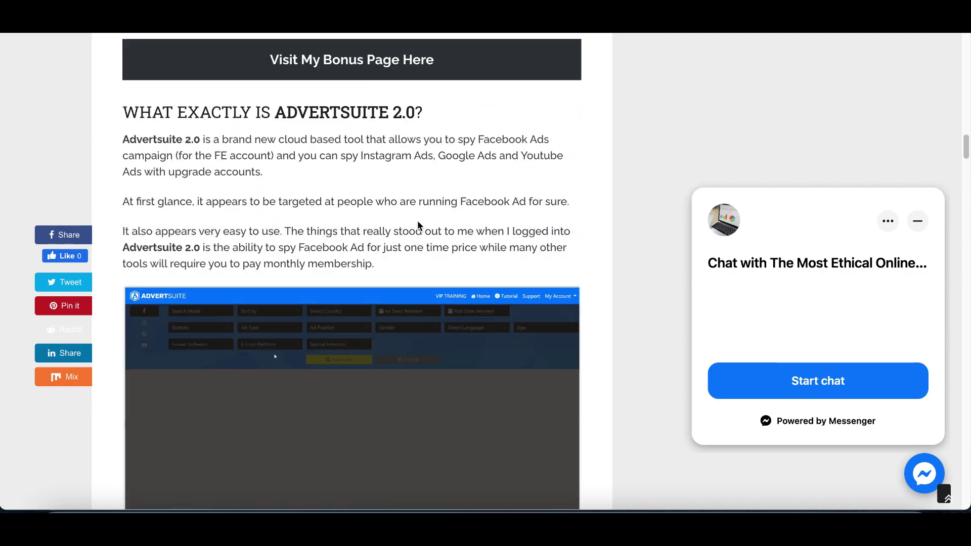
scroll(417, 222, "up", 3)
scroll(168, 288, "up", 5)
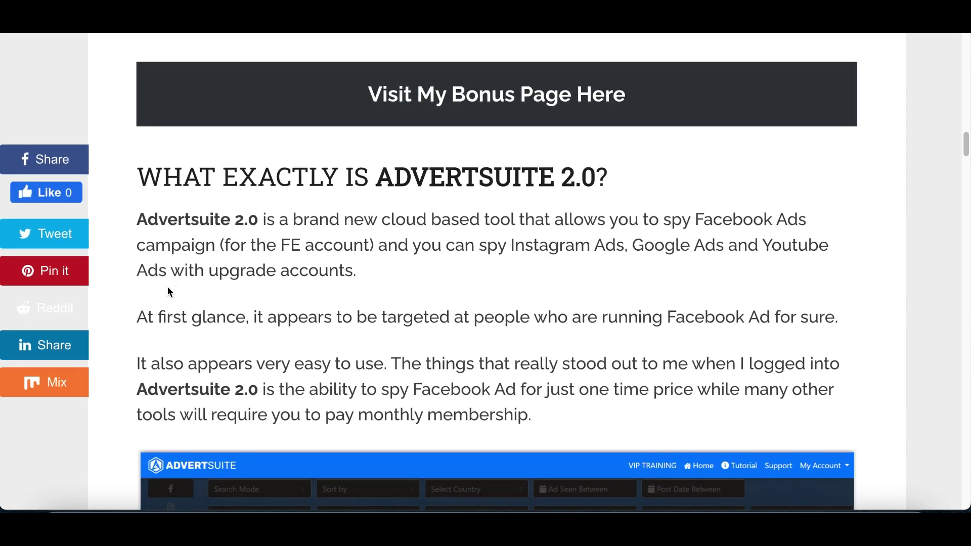
Compare the original "What exactly is Advertsuite 2.0" section with the rewritten version, and copy SpinBot's three rewritten paragraphs.
scroll(168, 288, "left", 1)
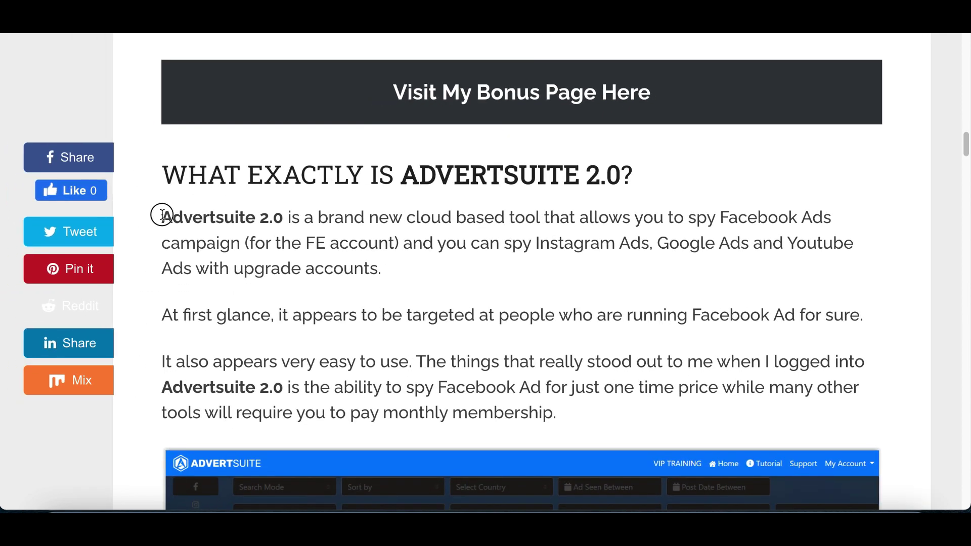
left_click_drag(162, 214, 550, 438)
scroll(550, 438, "down", 5)
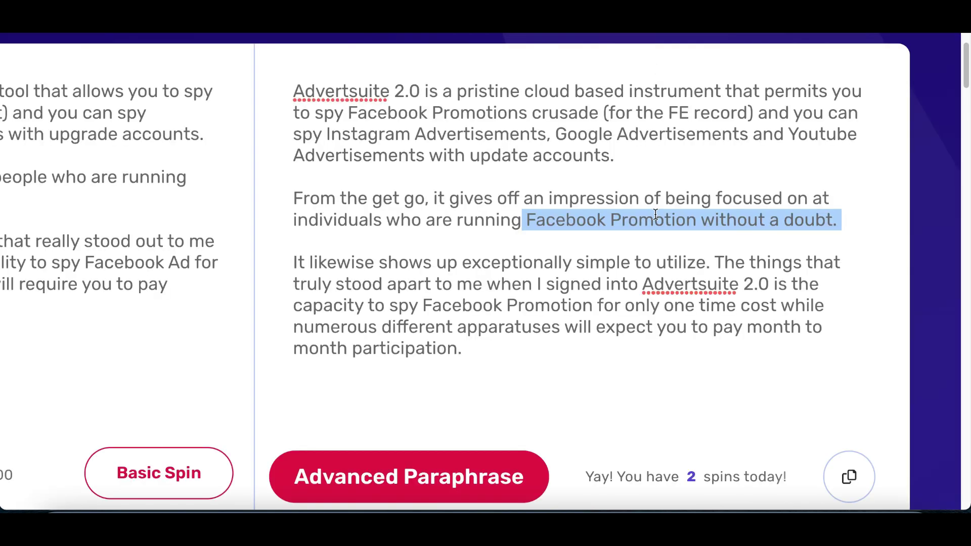
left_click(628, 325)
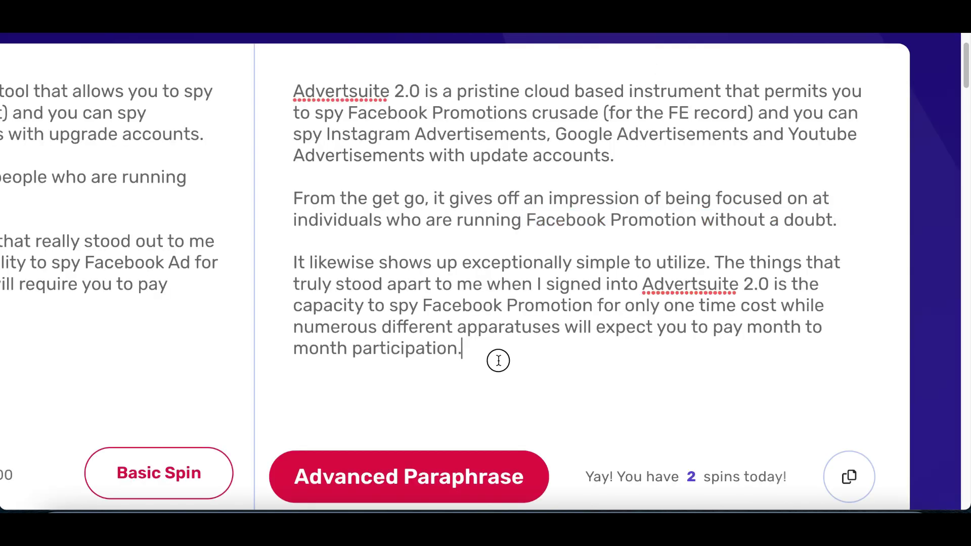
left_click_drag(498, 360, 282, 75)
right_click(355, 114)
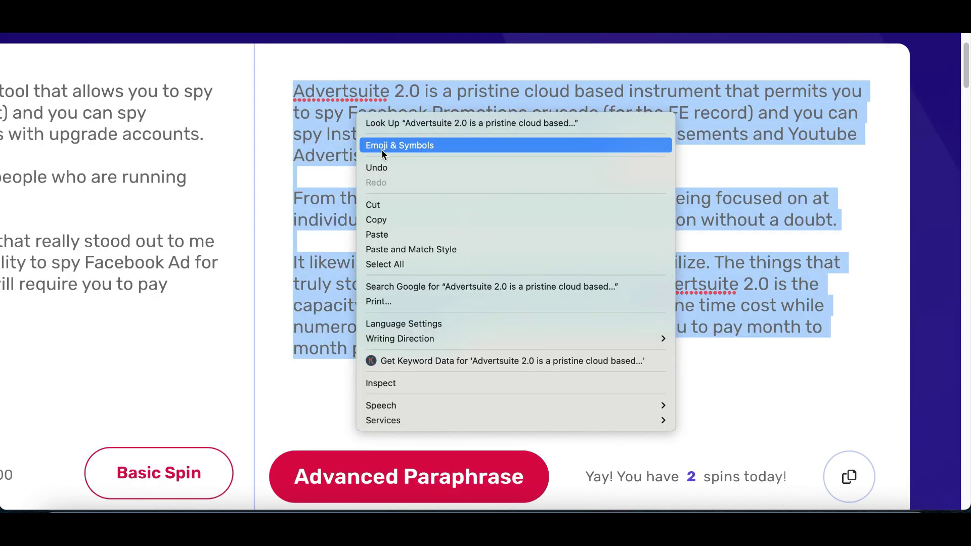
left_click(391, 219)
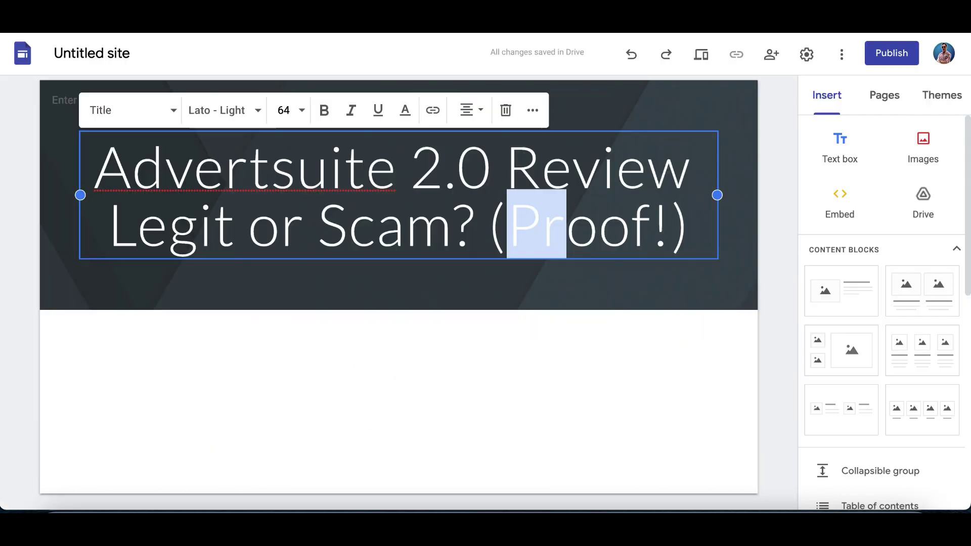
Switch to the Google Sites page, add a text box below the title banner, and paste the rewritten paragraphs.
left_click(344, 360)
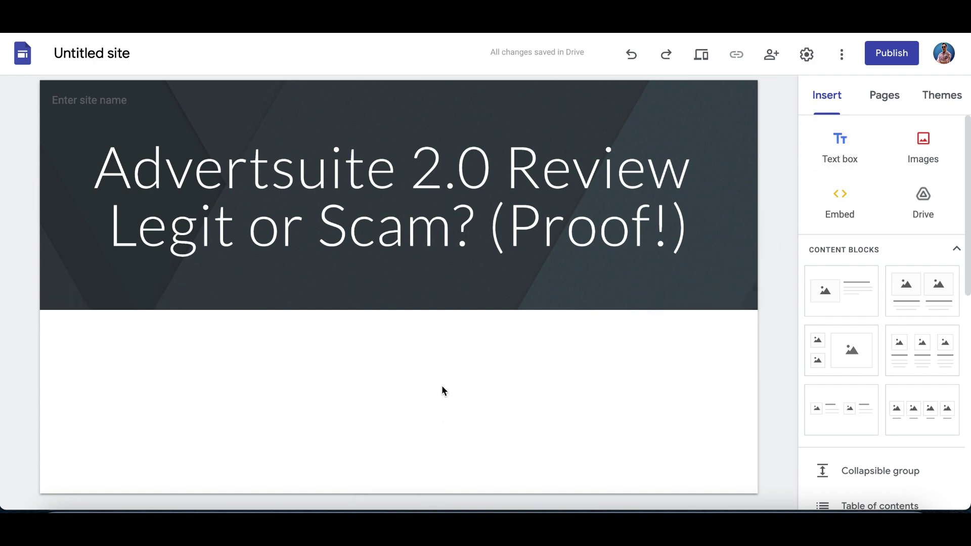
left_click(839, 146)
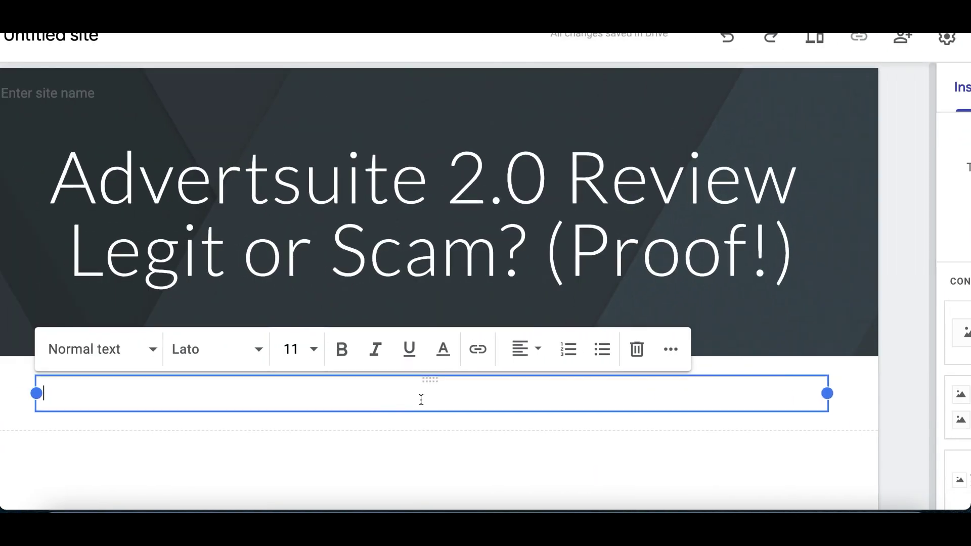
key("ctrl+v")
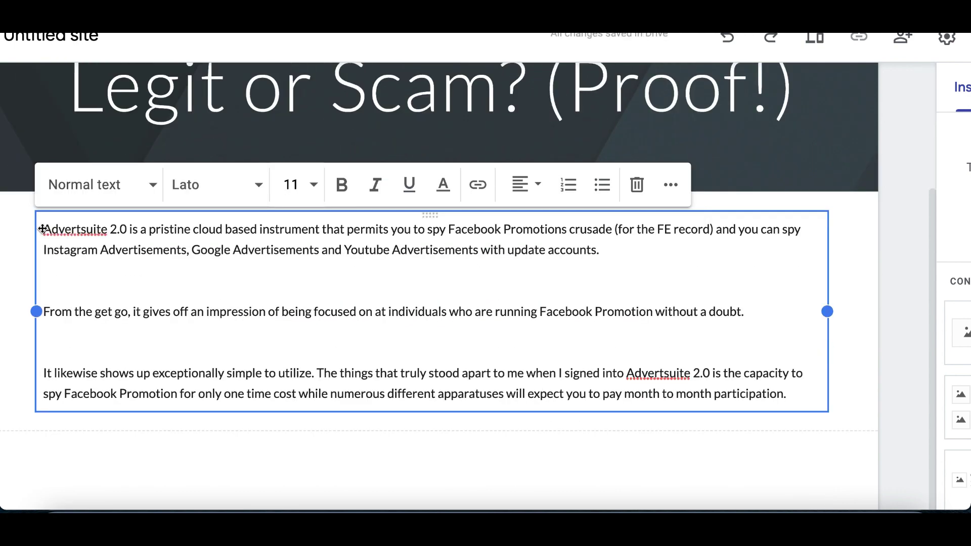
Add the heading line "What is Adversuite 2.0?" above the pasted paragraphs.
key("Return")
key("Return")
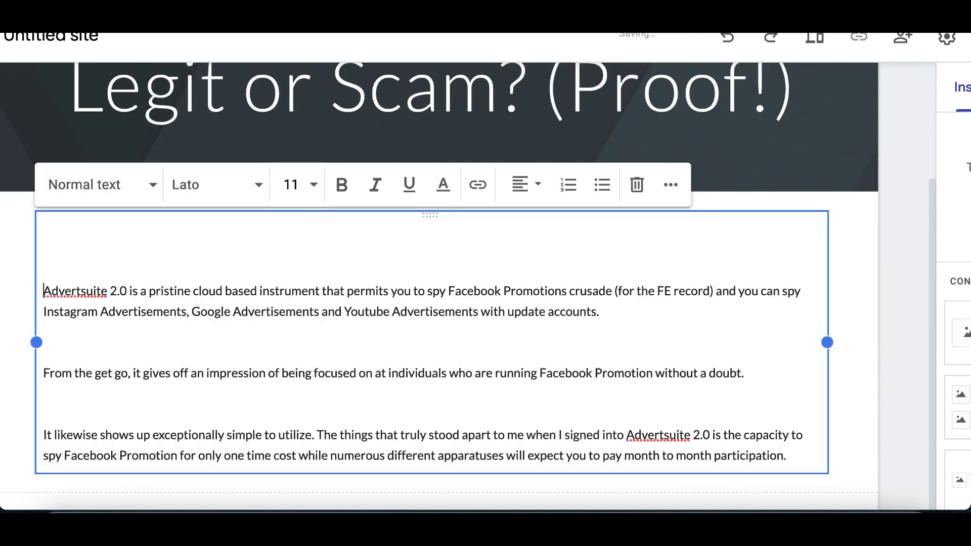
key("BackSpace")
key("ctrl+v")
Make the "What is Adversuite 2.0?" heading bold and set its font size to 14.
left_click_drag(177, 230, 47, 233)
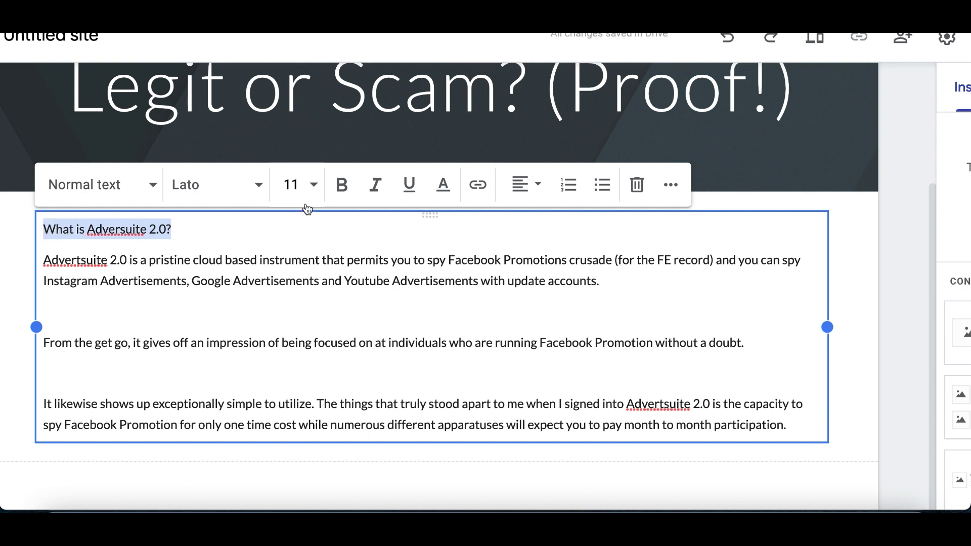
left_click(342, 195)
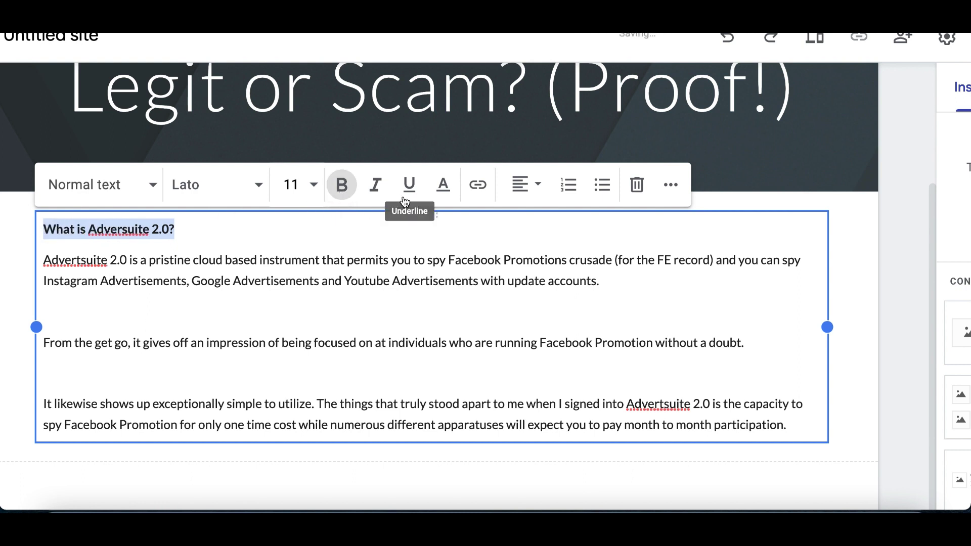
left_click(315, 186)
scroll(297, 395, "down", 1)
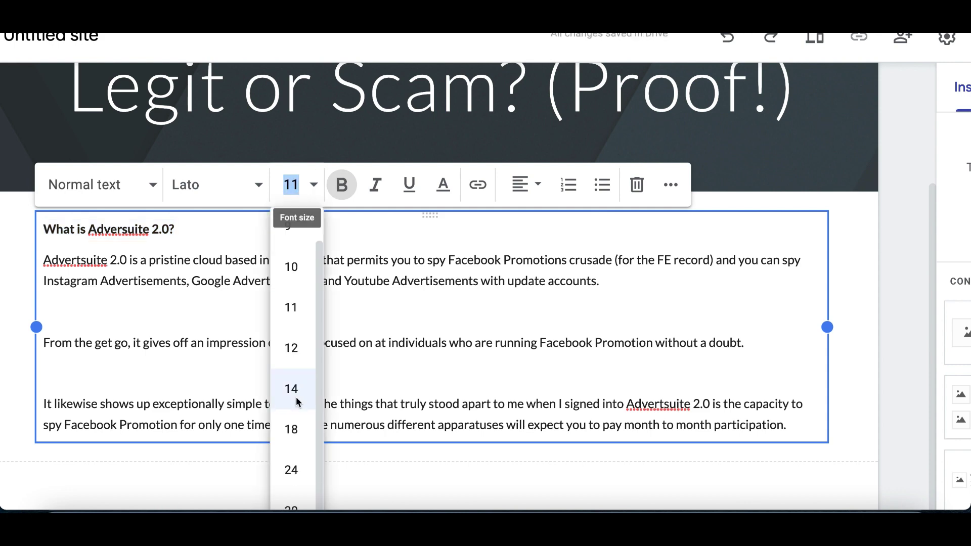
left_click(291, 388)
left_click(310, 372)
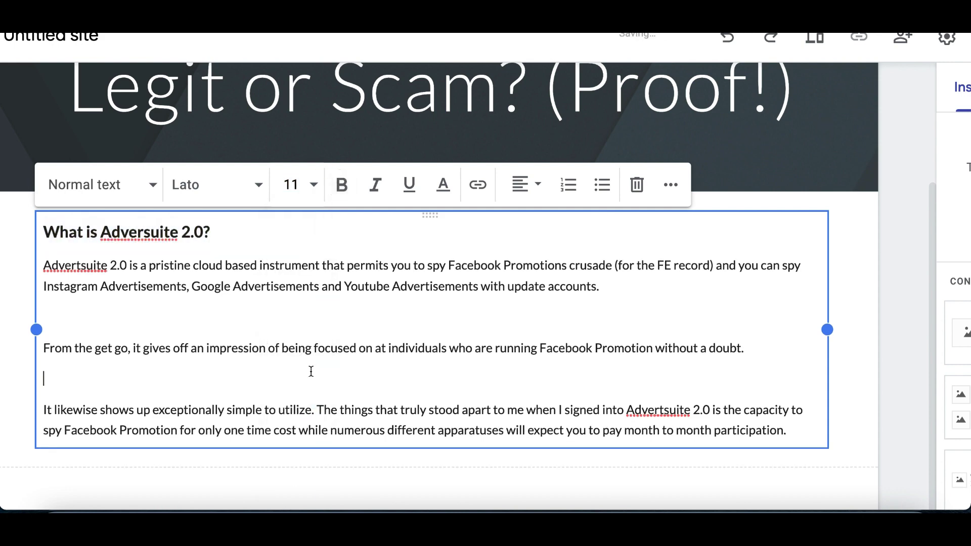
scroll(384, 343, "down", 1)
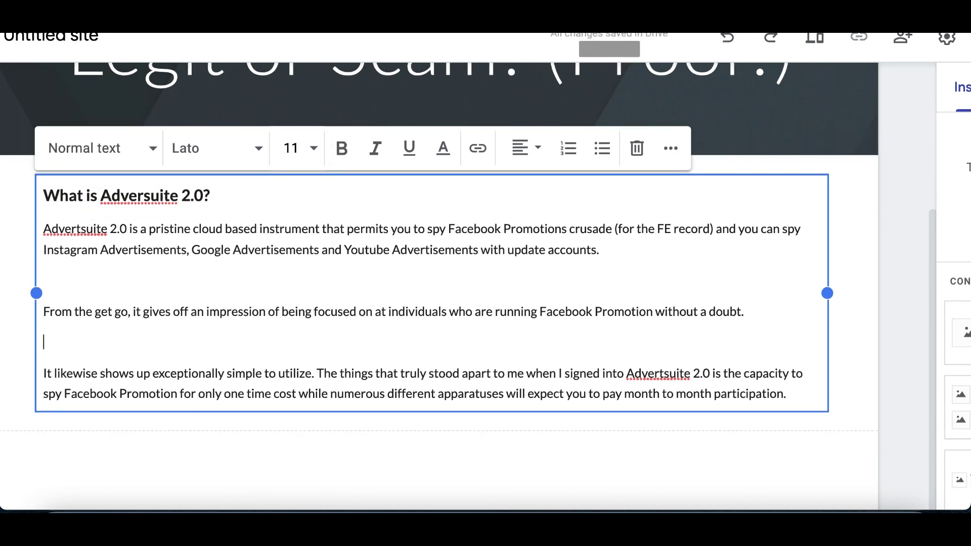
Switch to the dailyjobkiller.com article and select the problems list and Ad Researching introduction under "Does Advertsuite 2.0 Actually Work?".
key("ctrl+Tab")
scroll(416, 269, "down", 10)
scroll(416, 268, "down", 2)
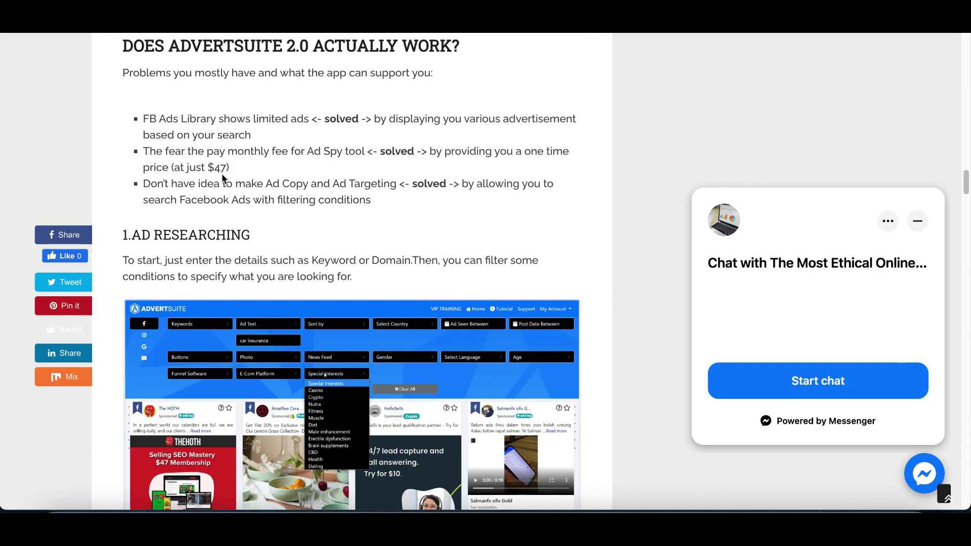
scroll(162, 135, "up", 1)
left_click_drag(124, 114, 427, 315)
Switch to SpinBot, paste the article's front-end offer and OTO pricing text, and rewrite it with Basic Spin.
key("ctrl+Tab")
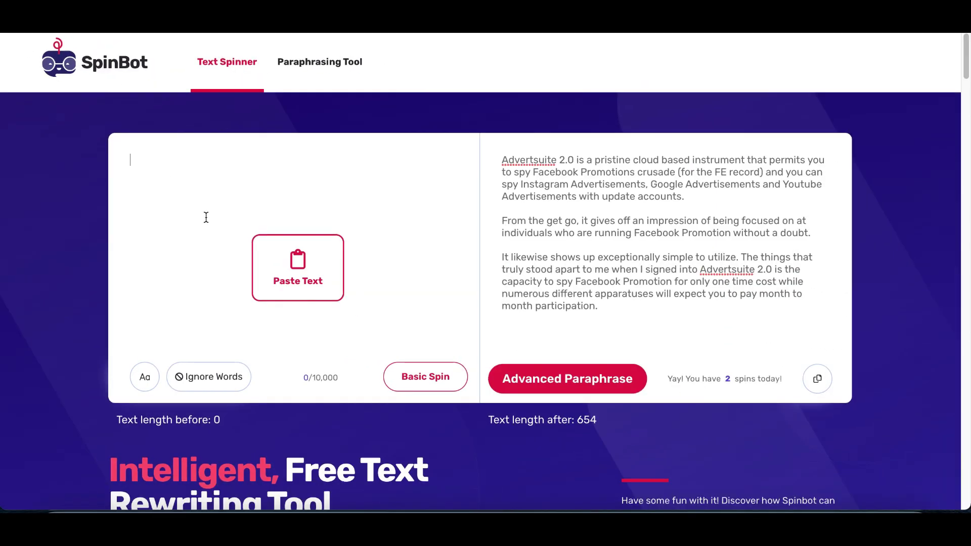
key("ctrl+v")
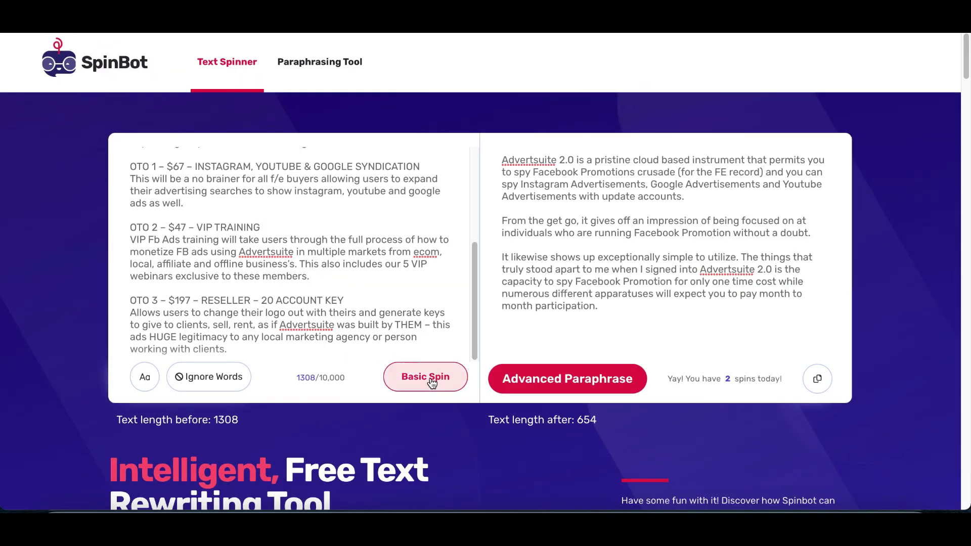
left_click(455, 386)
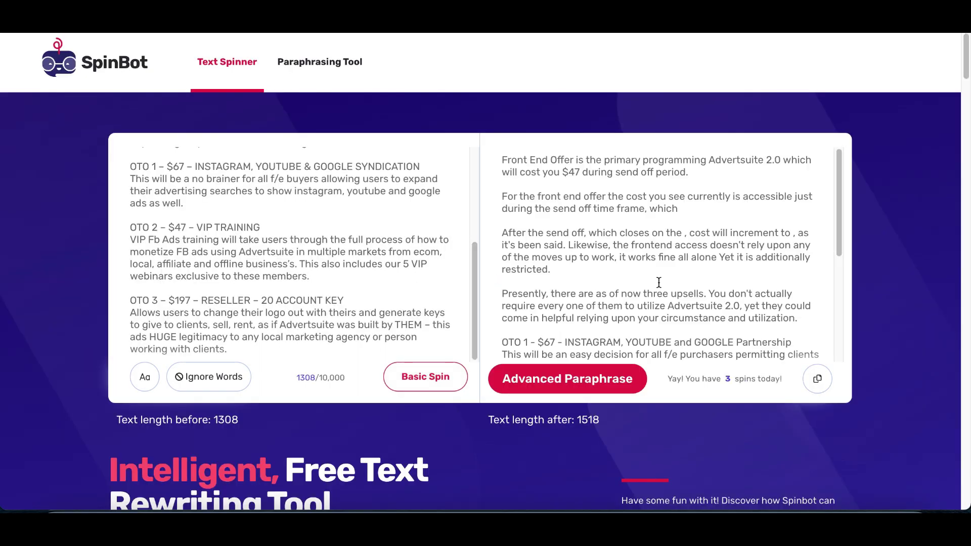
Copy the whole rewritten pricing text from SpinBot and paste it below the Ad Researching paragraph on the Google Sites page.
left_click_drag(506, 161, 732, 425)
right_click(595, 219)
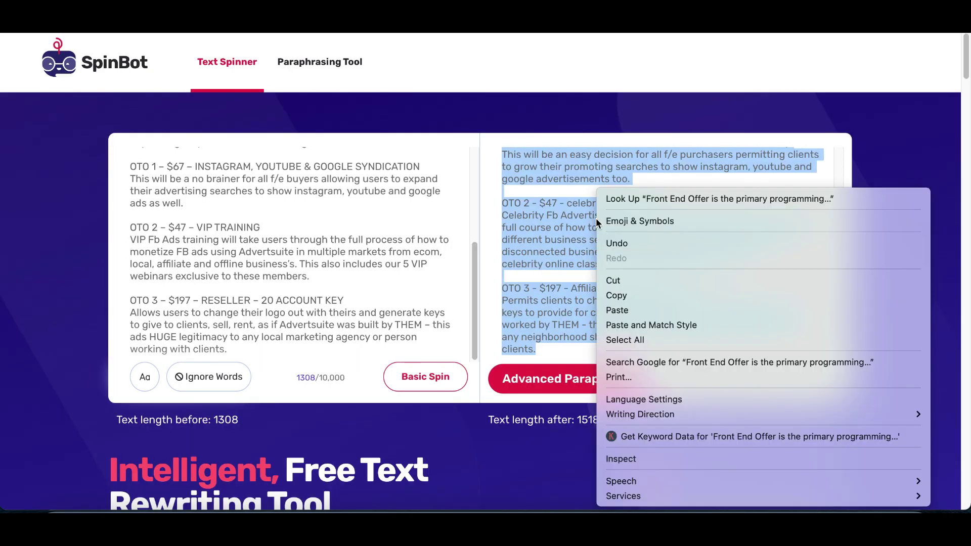
left_click(634, 295)
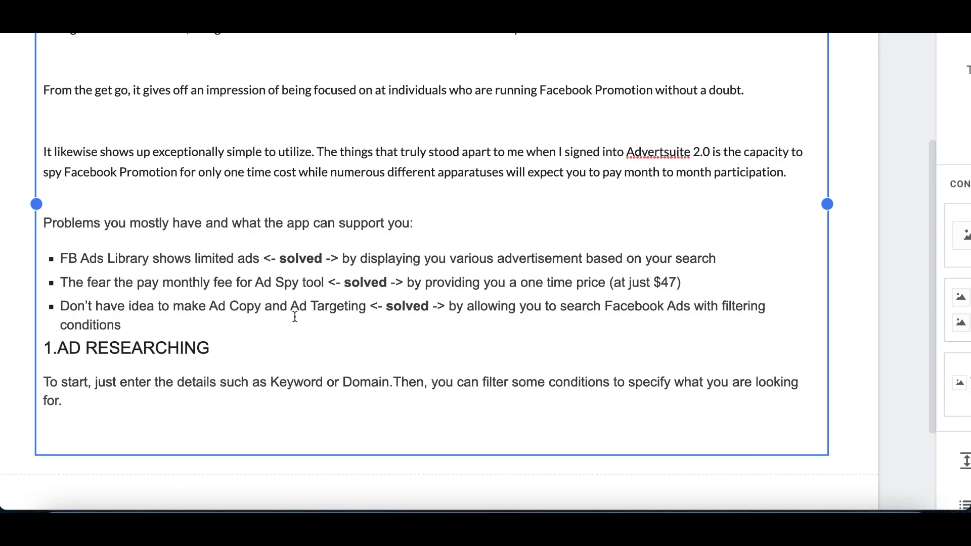
scroll(175, 317, "down", 3)
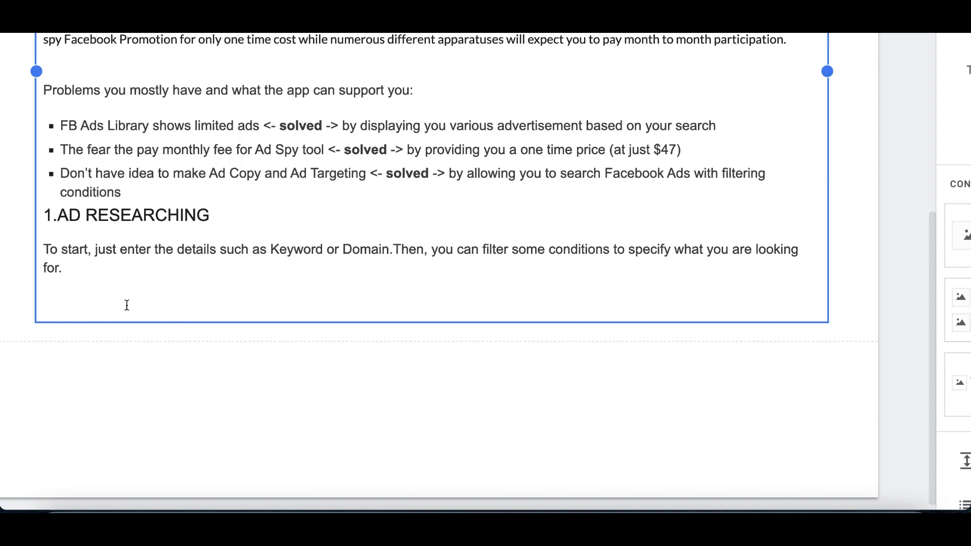
key("ctrl+v")
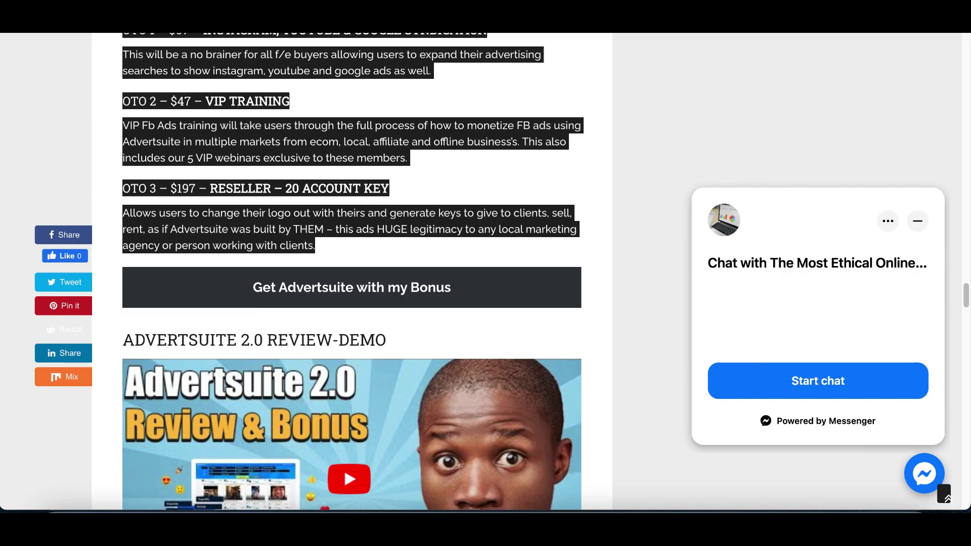
Check the article's bonus button, then start inserting a button on the Google Sites page named "Aderversuite 2.0 Plus Bonus!".
scroll(617, 231, "down", 2)
left_click(617, 232)
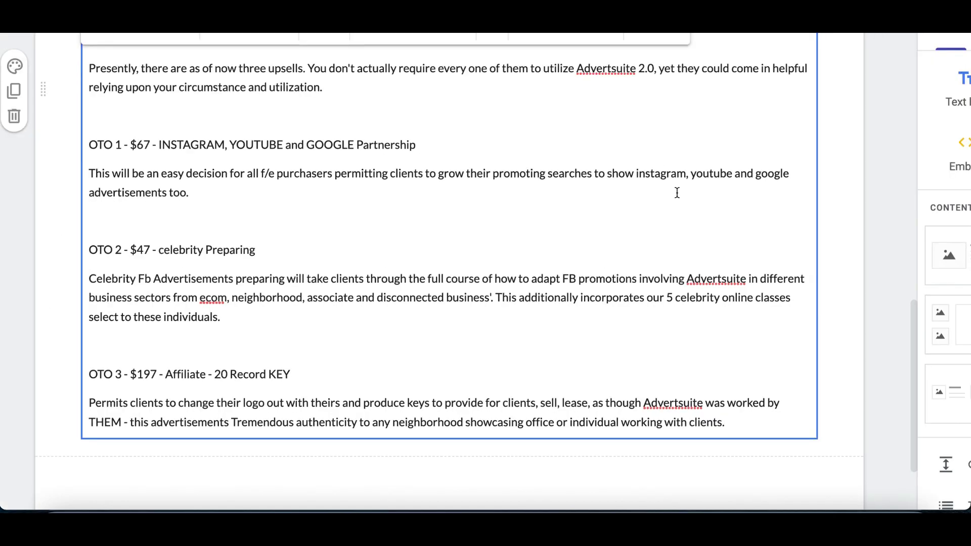
scroll(925, 233, "down", 5)
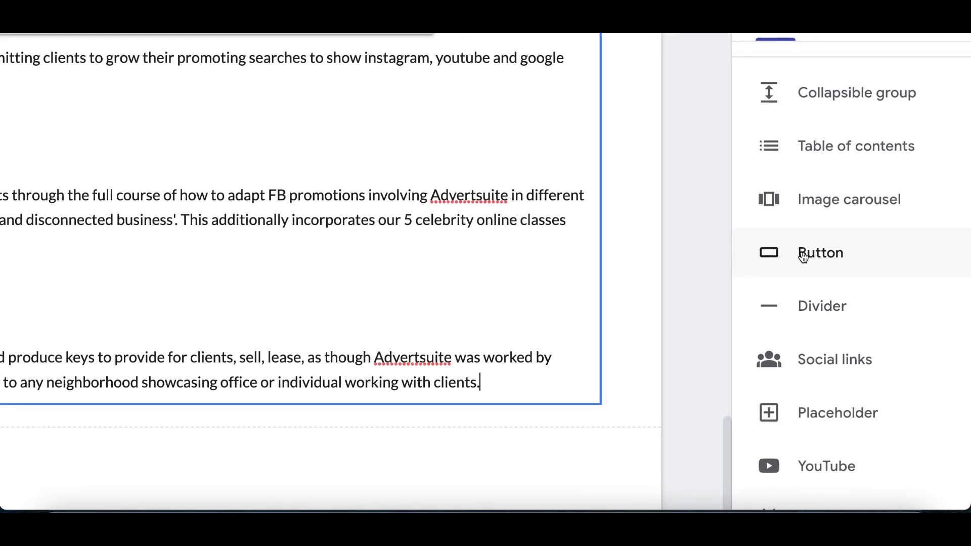
left_click(804, 256)
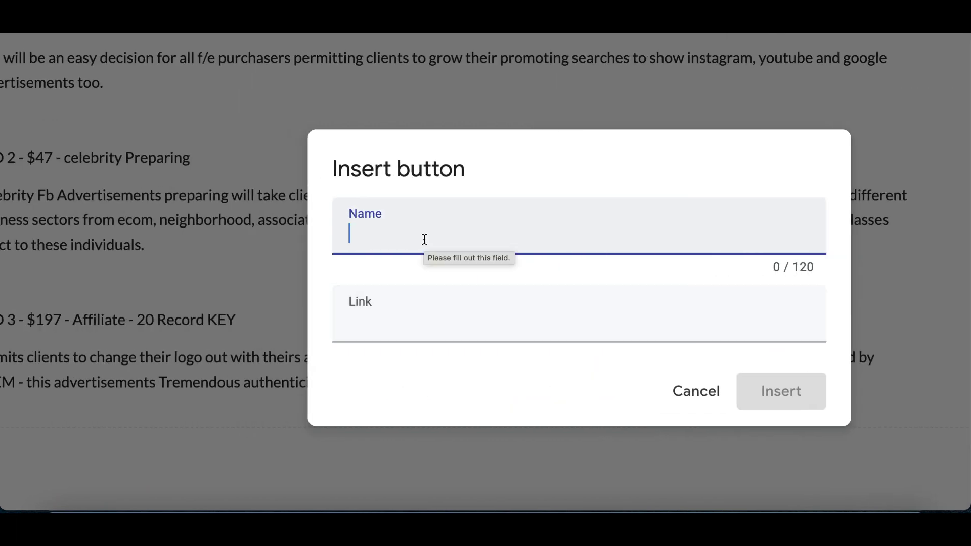
key("ctrl+v")
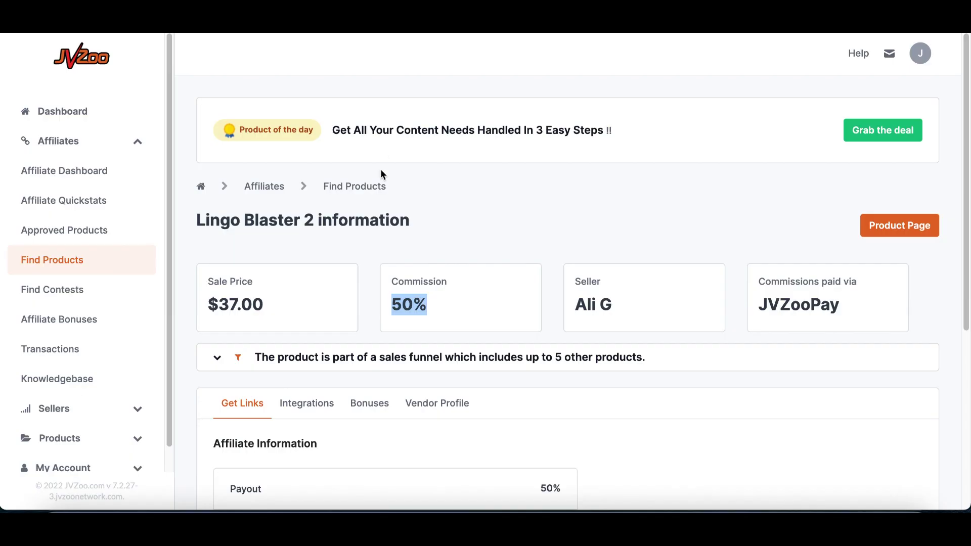
Switch to JVZoo and copy the affiliate link from the Lingo Blaster 2 information page.
scroll(382, 175, "down", 5)
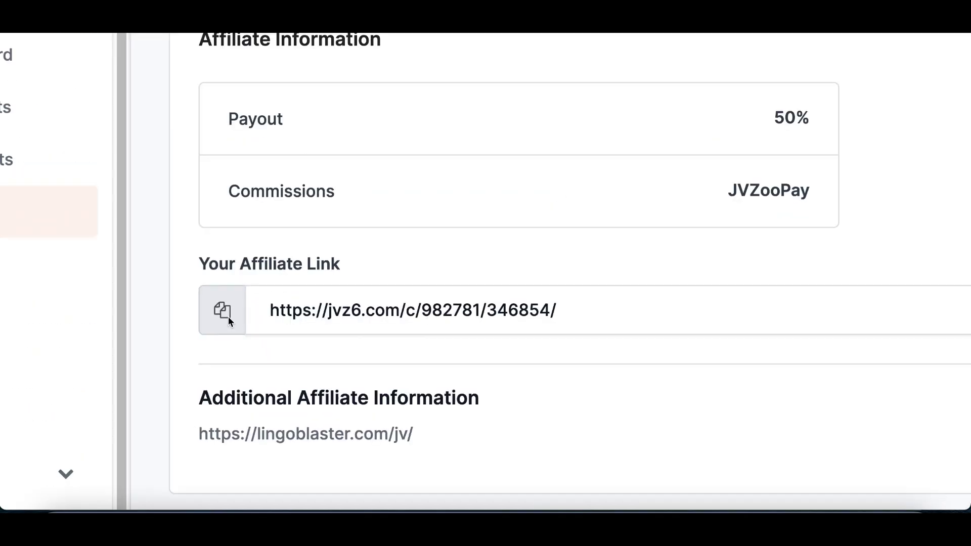
left_click(568, 319)
left_click(264, 312)
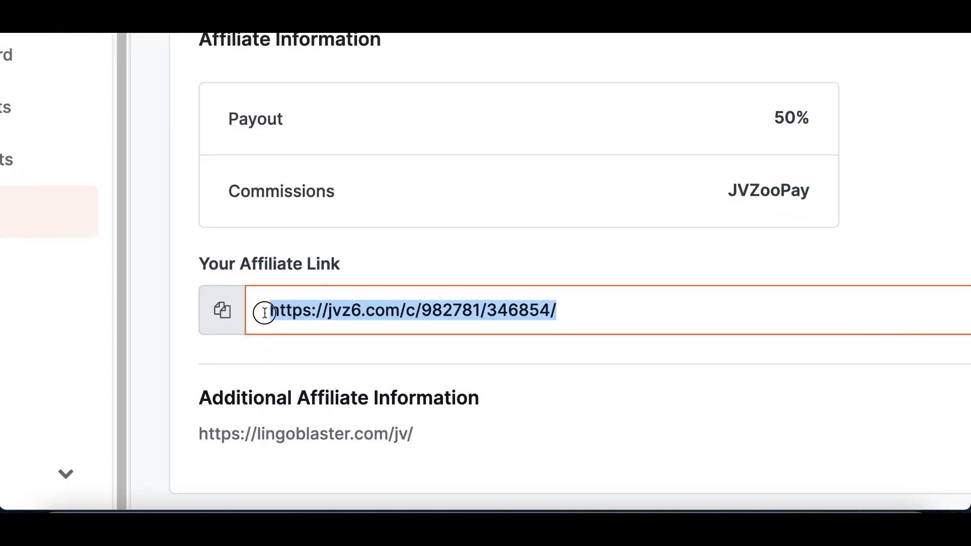
right_click(337, 309)
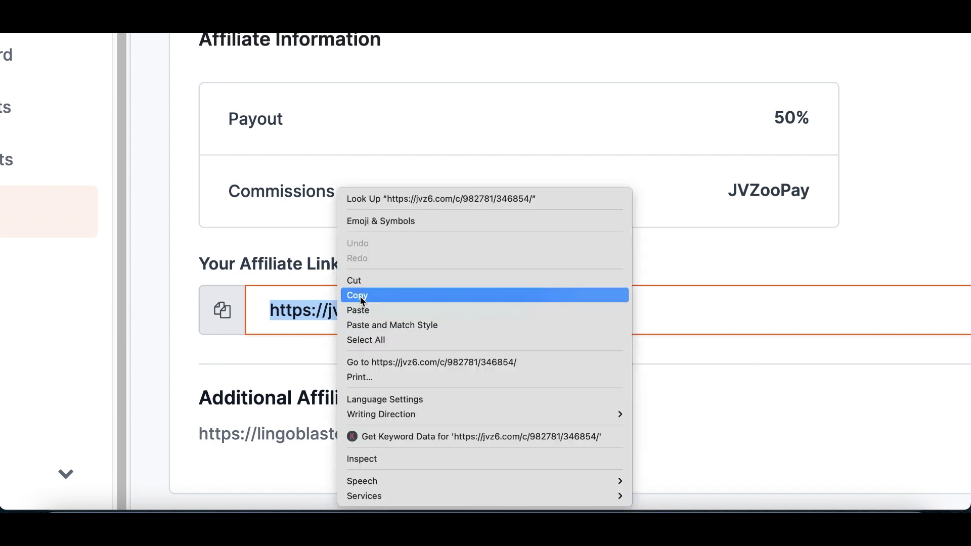
left_click(360, 297)
scroll(360, 296, "up", 5)
left_click_drag(267, 287, 241, 289)
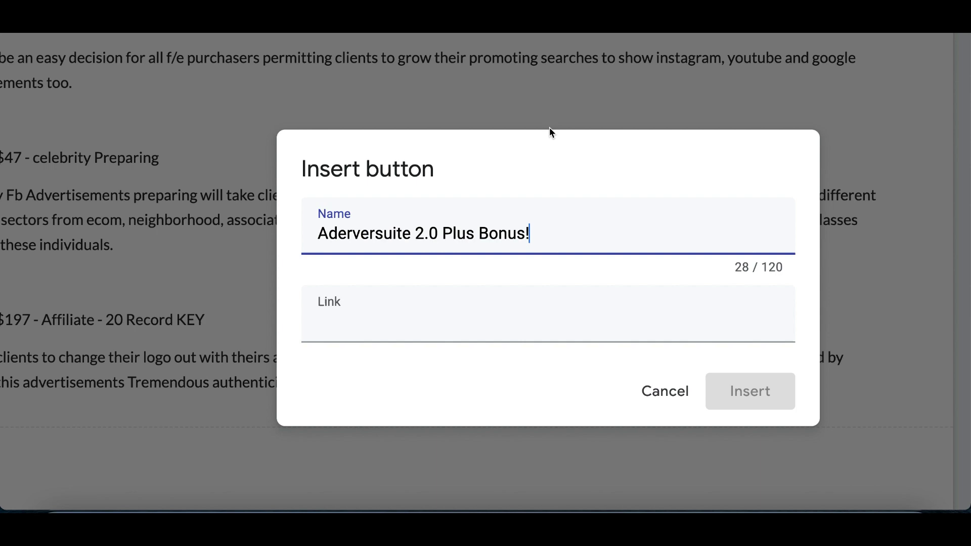
Return to Google Sites, use the copied affiliate link as the button's link, and insert the button.
left_click(395, 310)
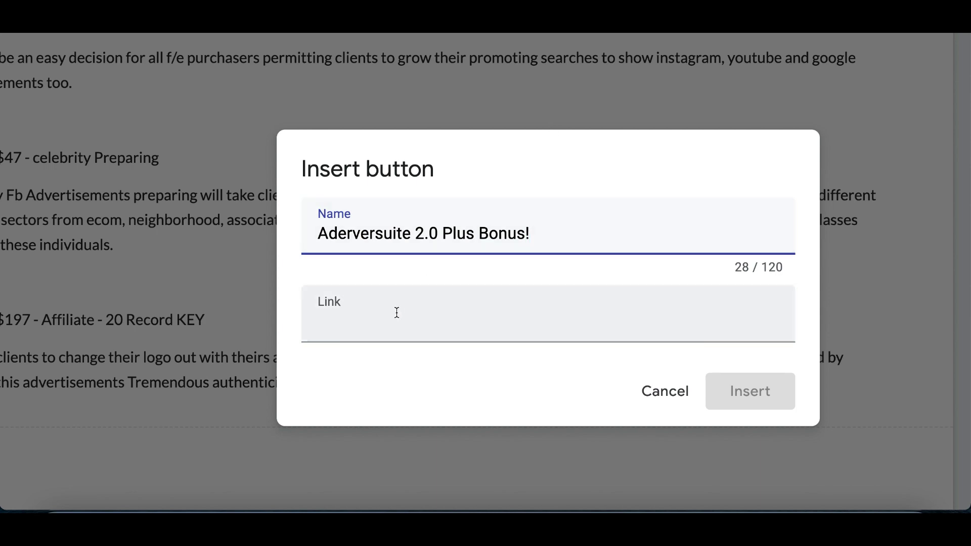
key("ctrl+v")
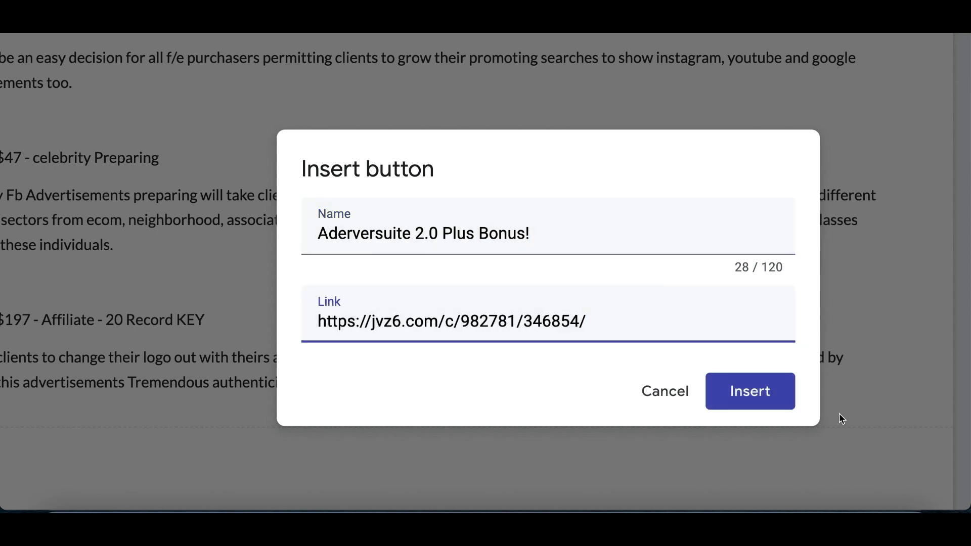
left_click(768, 390)
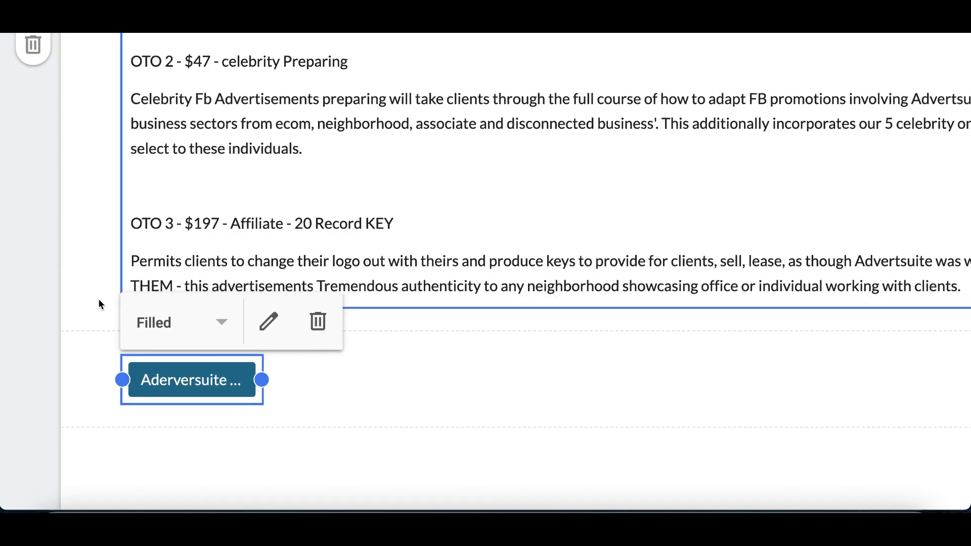
Widen the "Aderversuite 2.0 Plus Bonus!" button to fit its full name and place it near the middle below the OTO text.
left_click_drag(264, 382, 507, 381)
left_click_drag(366, 383, 686, 358)
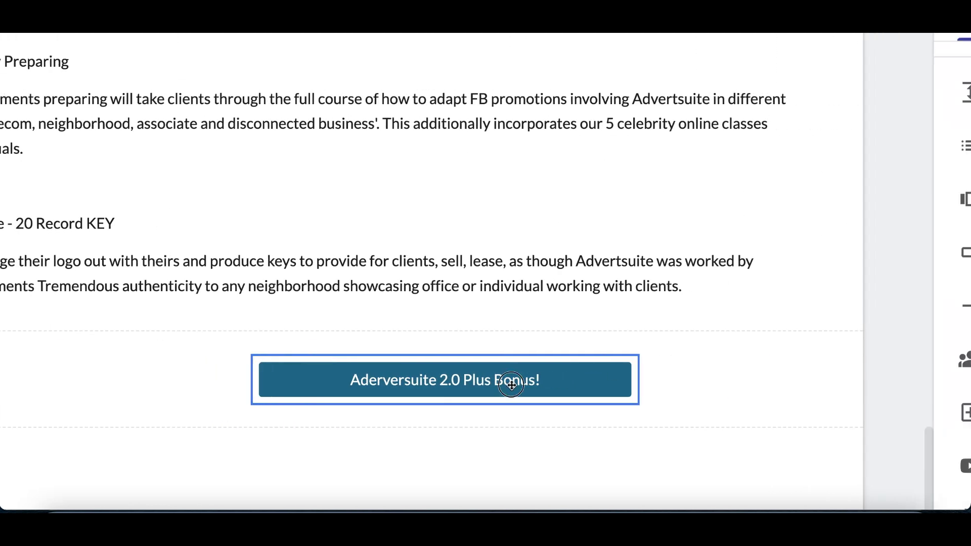
left_click_drag(790, 383, 590, 388)
left_click_drag(310, 388, 275, 386)
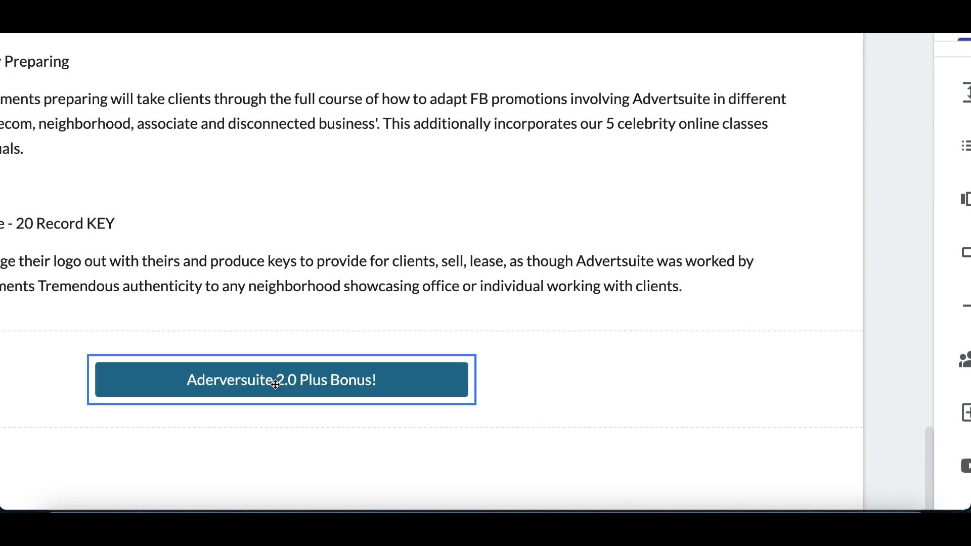
Switch to the dailyjobkiller Advertsuite 2.0 article and examine its bonus section, upsell prices and feature screenshots.
left_click(366, 326)
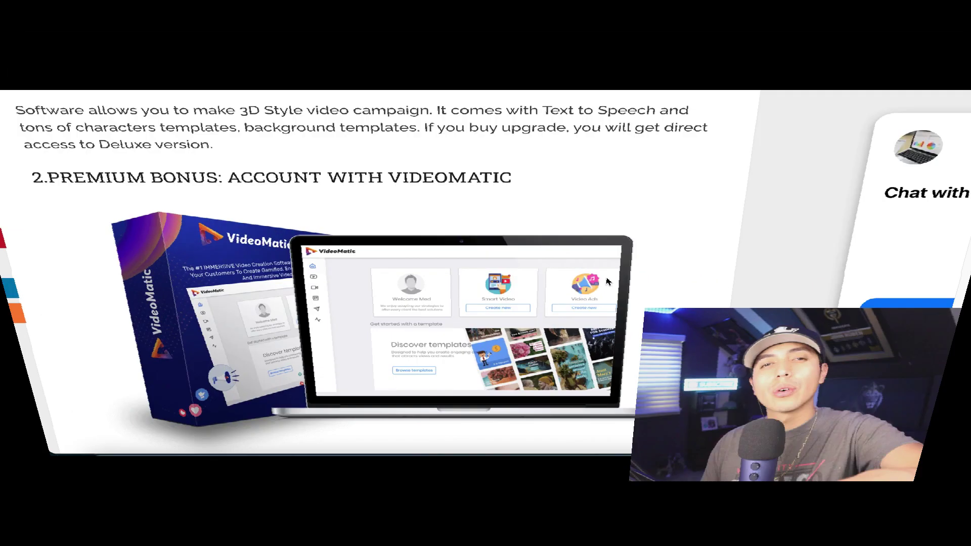
scroll(605, 283, "up", 5)
scroll(605, 284, "up", 15)
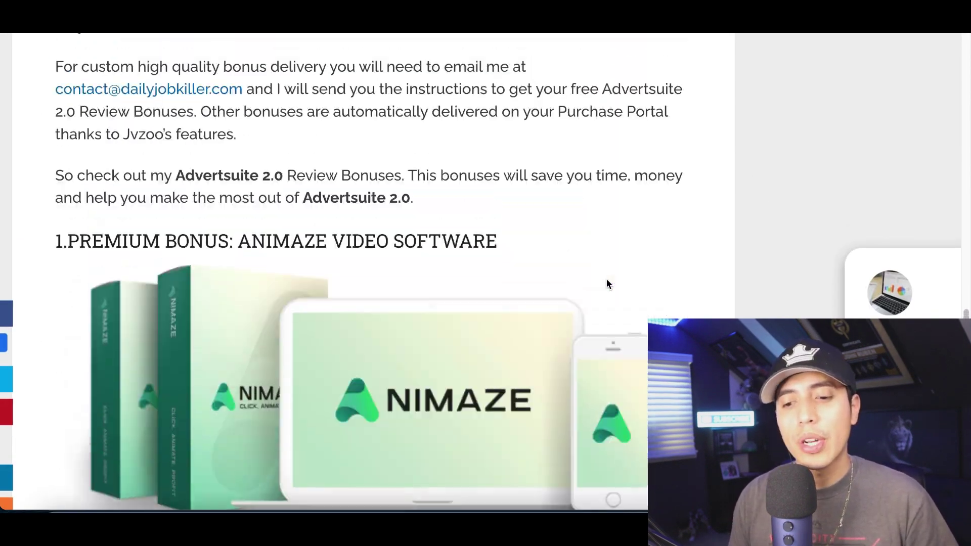
scroll(606, 278, "up", 6)
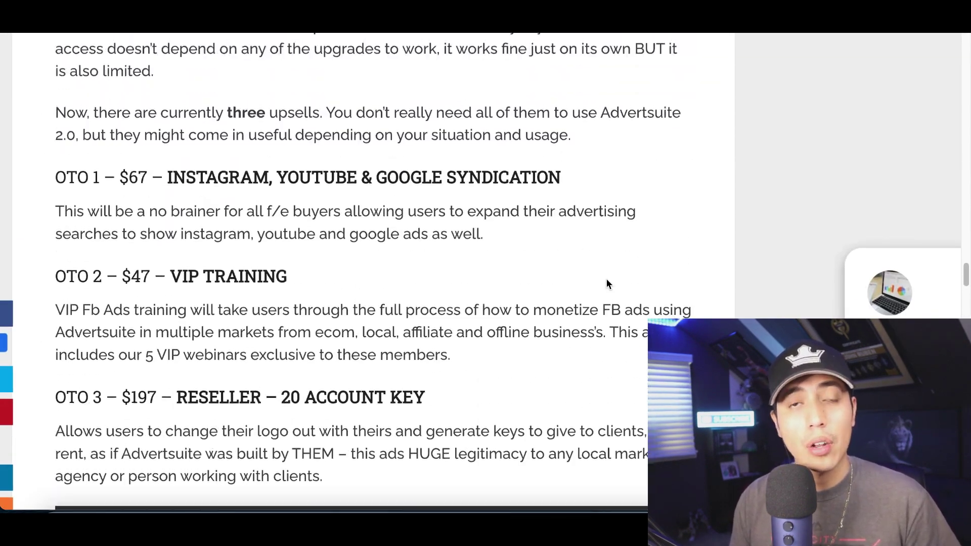
key("ctrl+minus")
key("ctrl+minus")
key("ctrl+minus")
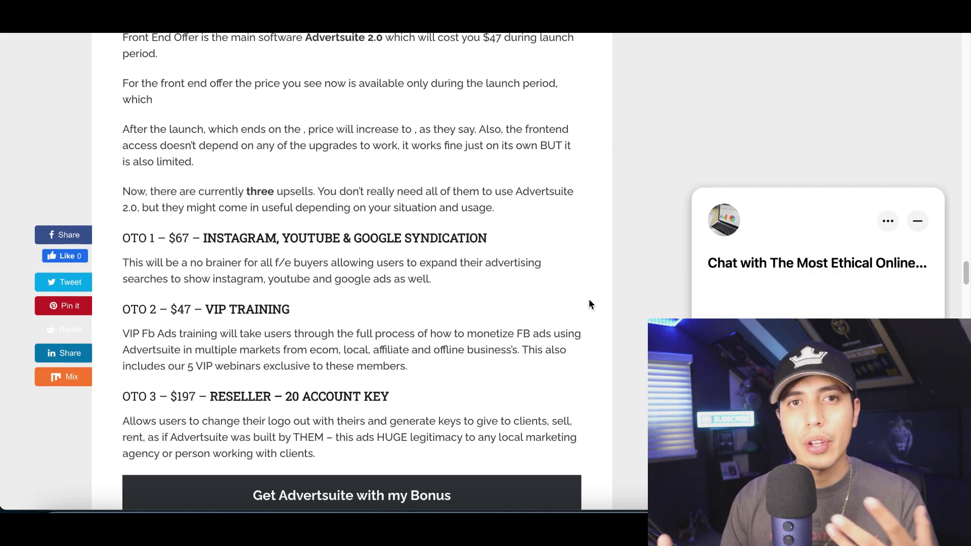
scroll(590, 304, "up", 15)
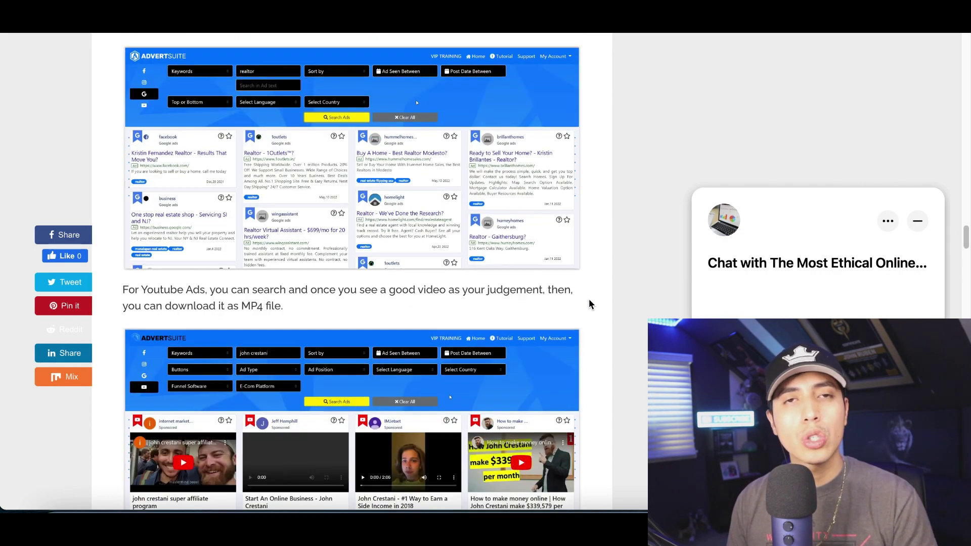
scroll(588, 304, "up", 5)
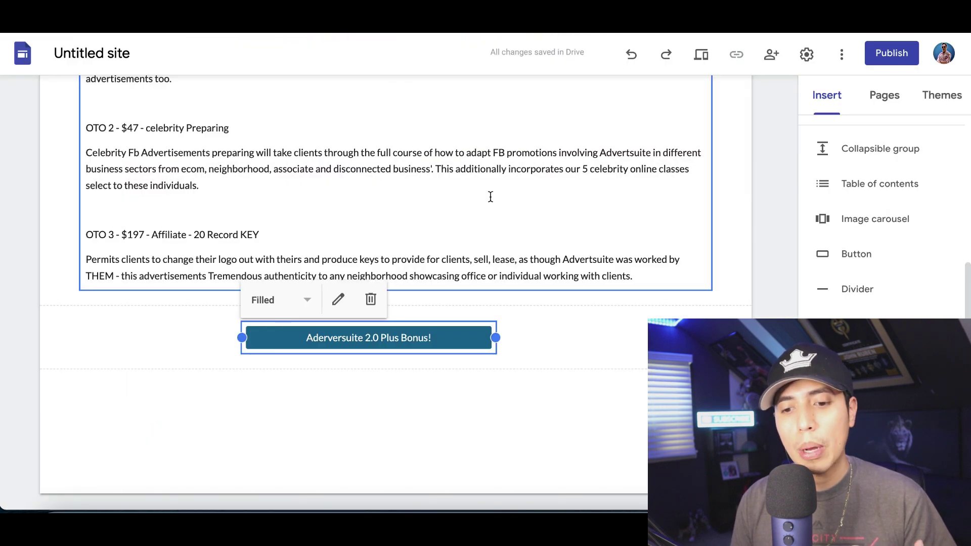
Recheck the Google Sites page, then examine how recently the Advertsuite reviews in the Google search results were published.
scroll(484, 207, "up", 10)
scroll(484, 207, "up", 4)
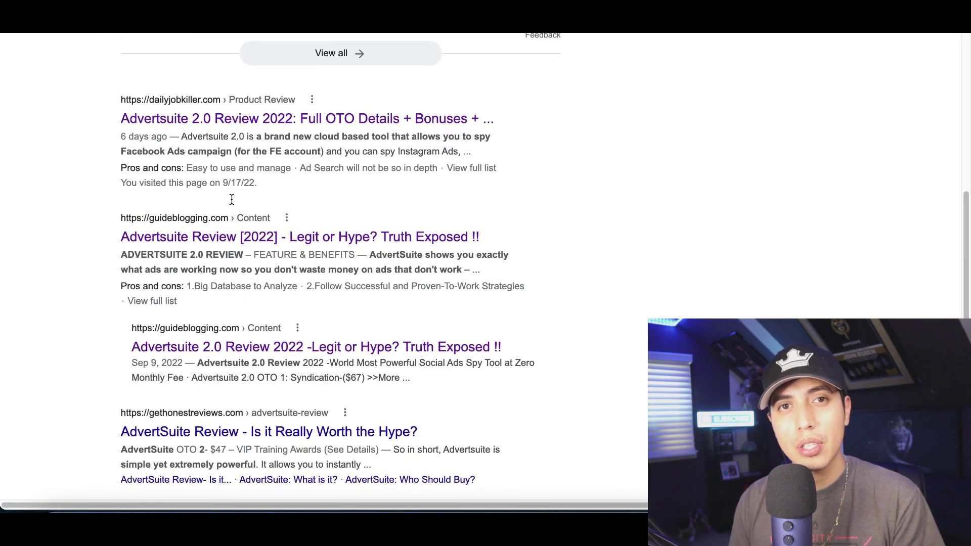
scroll(324, 253, "down", 3)
scroll(324, 252, "up", 1)
key("super+plus")
key("super+plus")
key("super+plus")
key("super+plus")
key("super+plus")
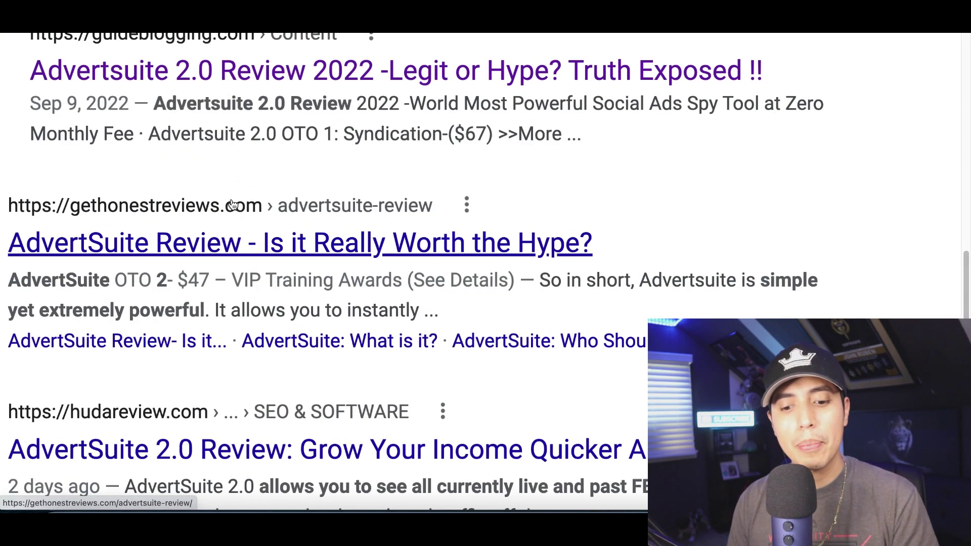
scroll(232, 204, "down", 5)
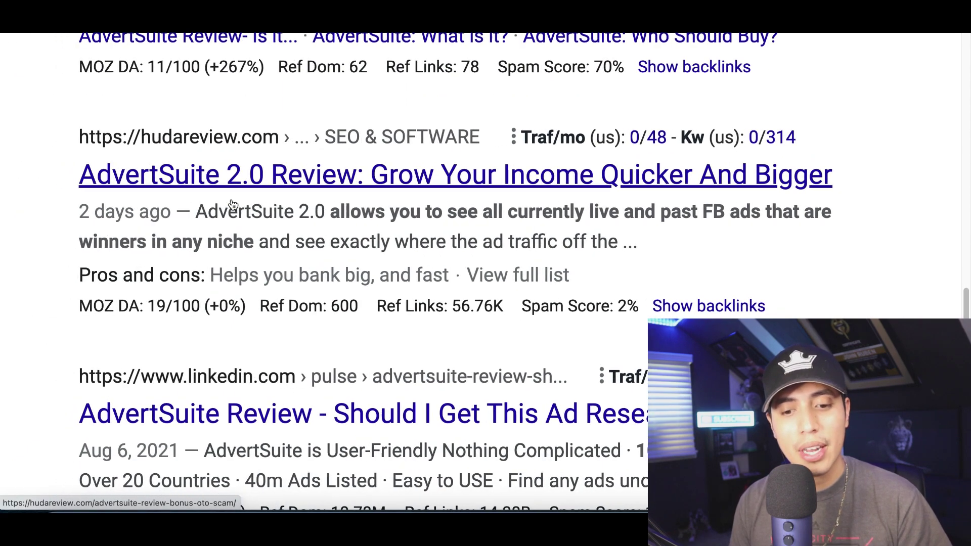
scroll(232, 204, "down", 1)
scroll(174, 217, "down", 3)
scroll(174, 217, "up", 3)
key("super+plus")
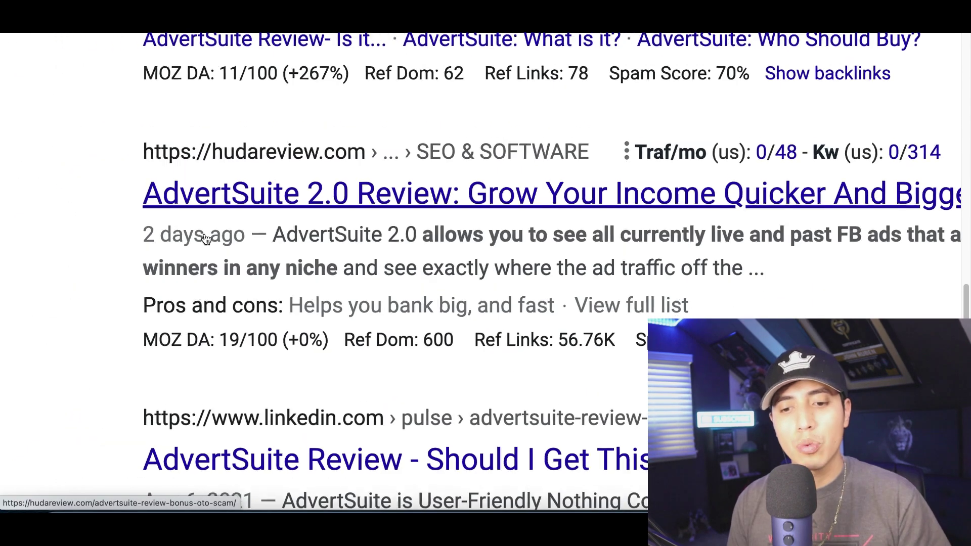
scroll(206, 238, "up", 8)
scroll(206, 238, "down", 3)
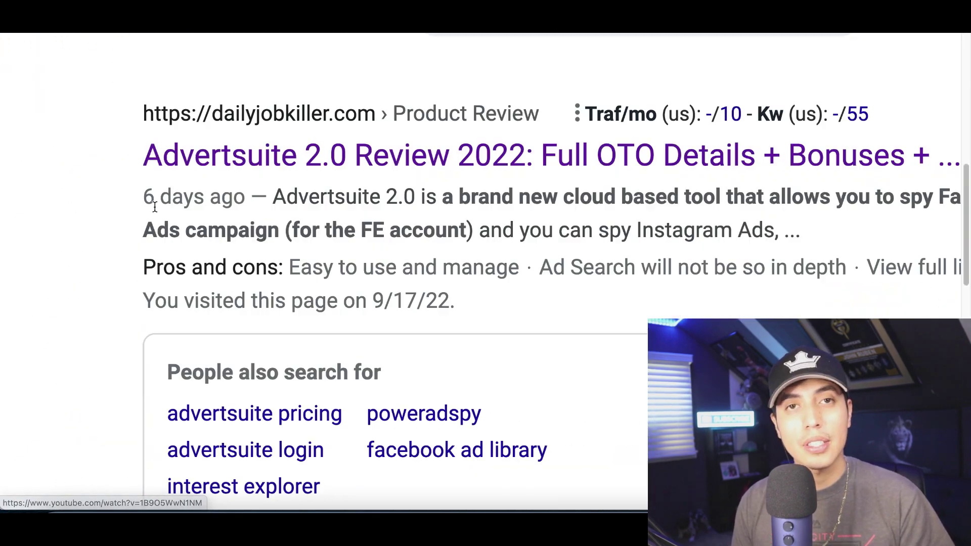
key("super+minus")
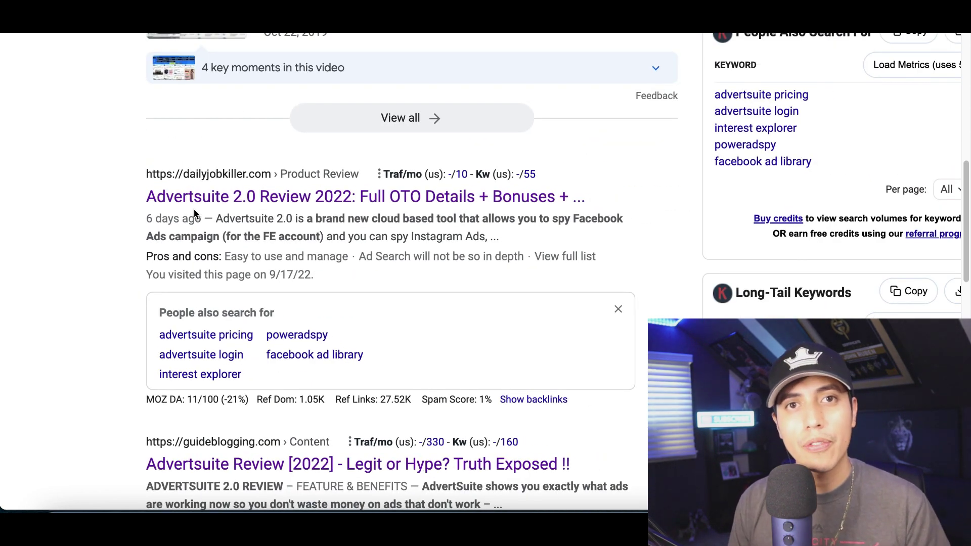
scroll(327, 255, "down", 1)
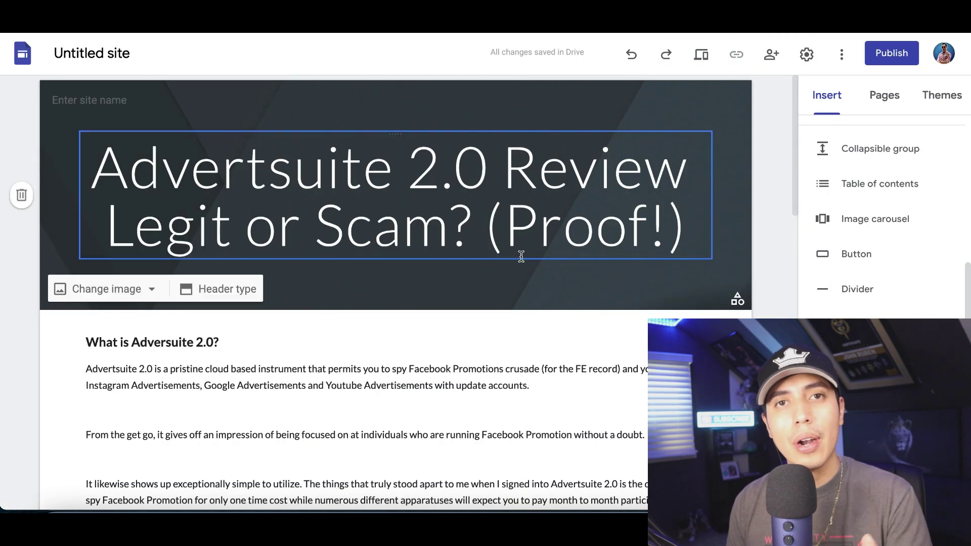
Return to the Google Sites review page and read through its rewritten content down to the bonus button.
scroll(521, 257, "down", 2)
scroll(522, 257, "down", 1)
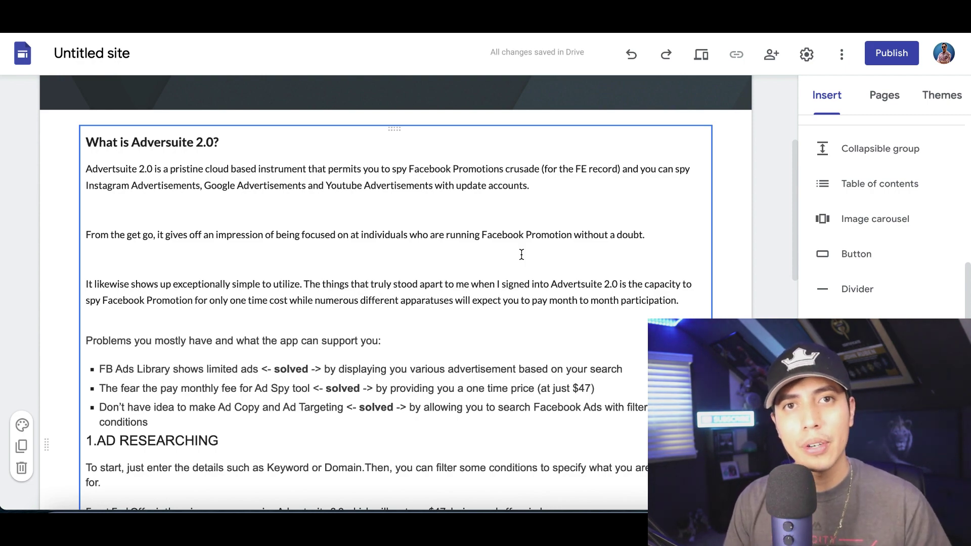
scroll(521, 255, "down", 15)
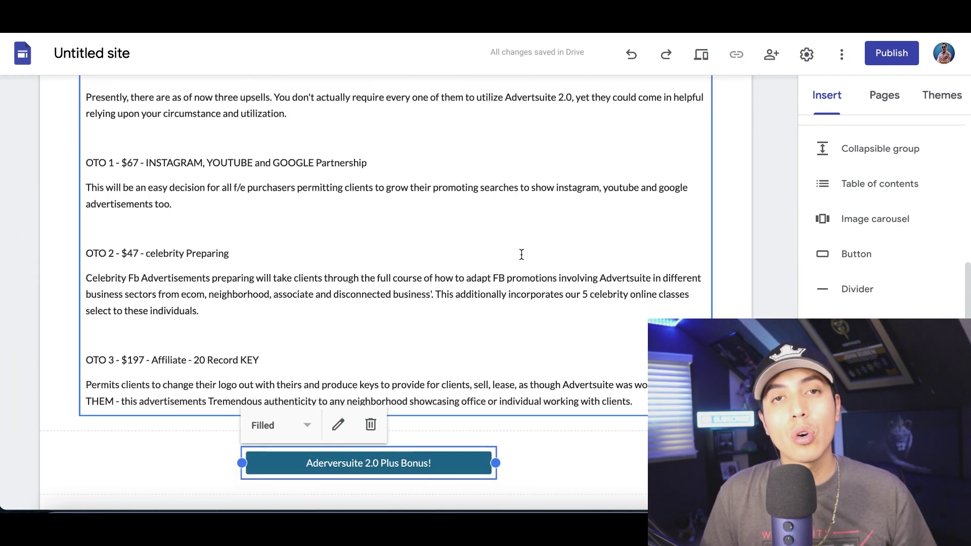
scroll(521, 254, "down", 3)
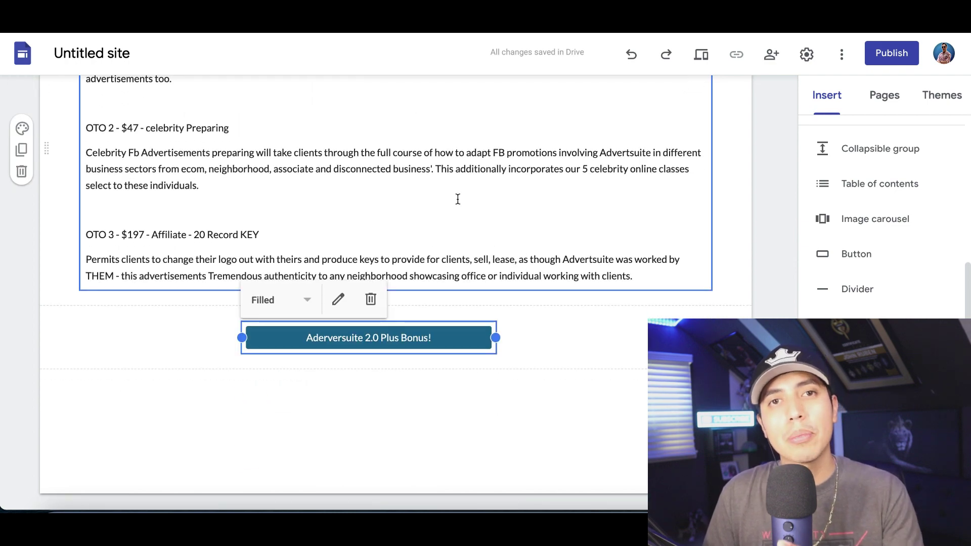
scroll(457, 199, "up", 18)
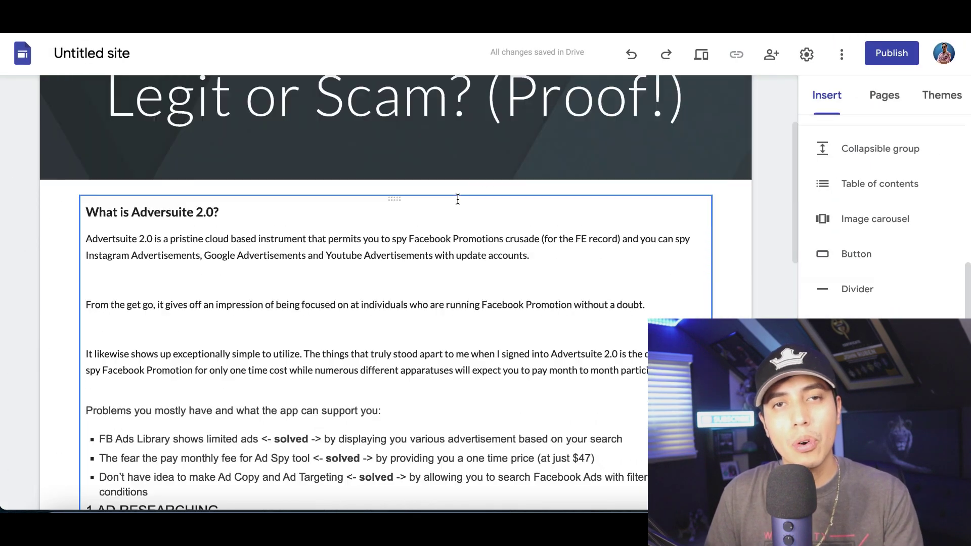
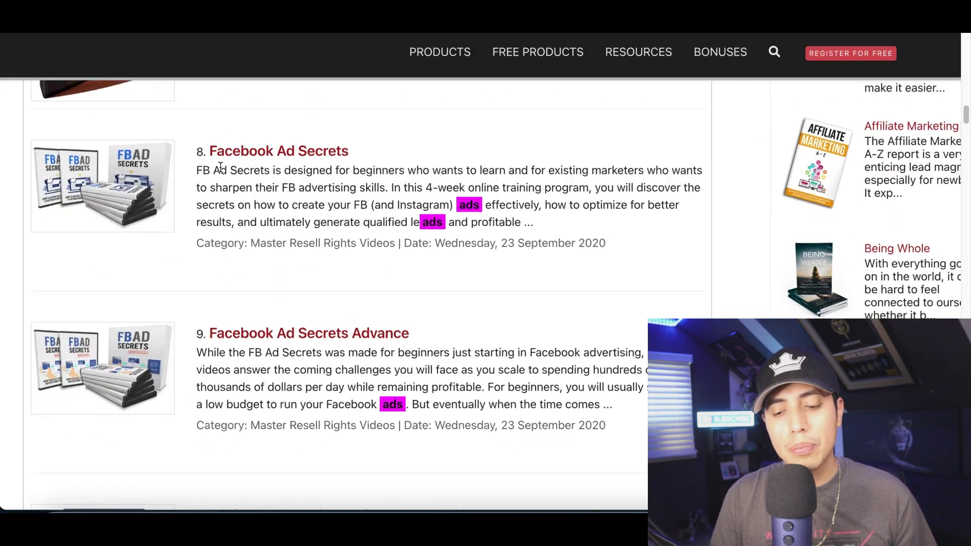
Switch to the IDPLR search results for ads products and examine the Facebook Ad Secrets product page.
scroll(232, 240, "down", 3)
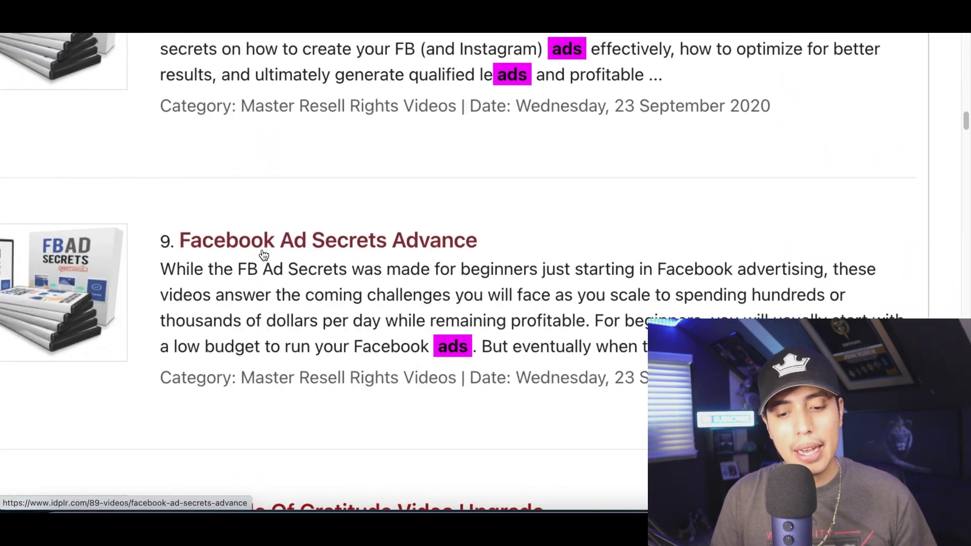
scroll(263, 252, "down", 15)
scroll(262, 253, "down", 10)
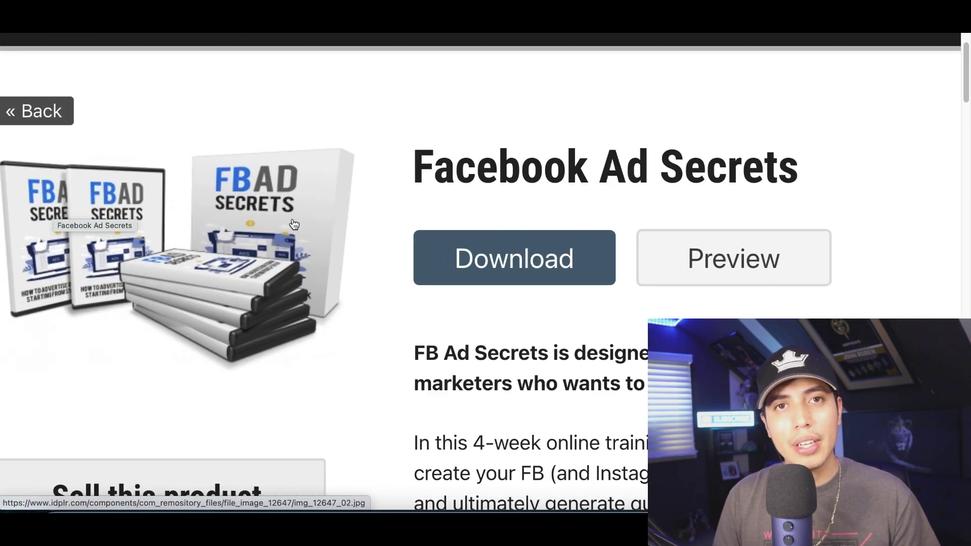
scroll(506, 253, "right", 4)
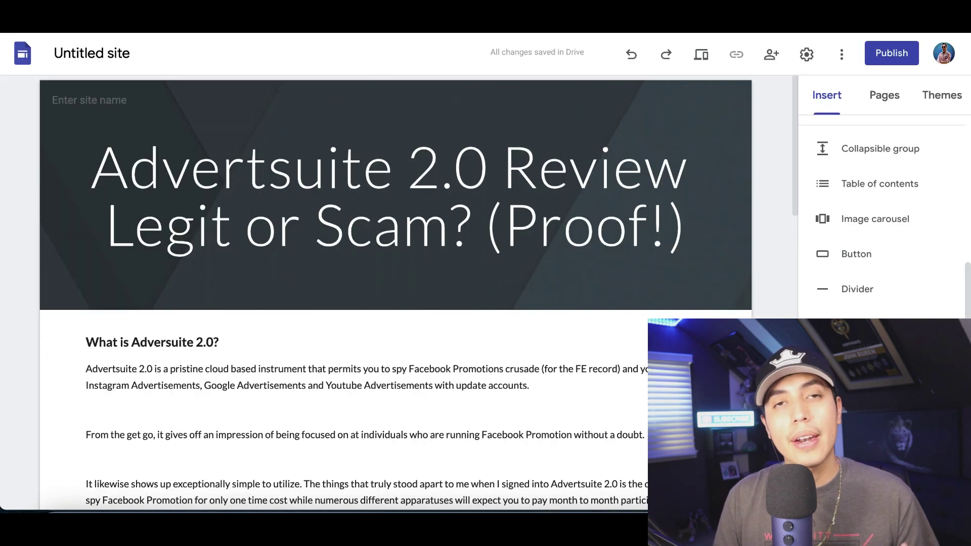
Go back to the Google Sites page and check the whole layout from title to affiliate button once more.
scroll(560, 273, "down", 15)
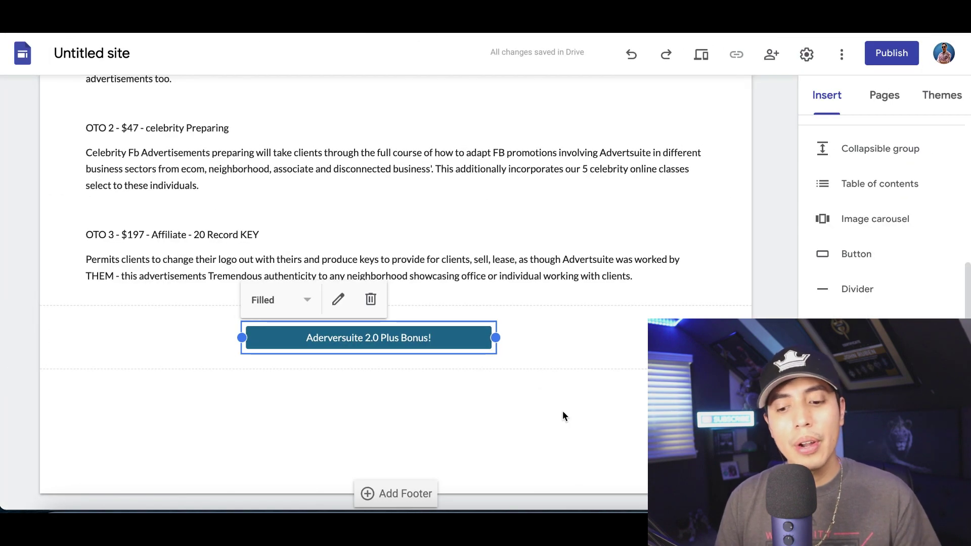
scroll(561, 354, "up", 10)
scroll(561, 354, "up", 5)
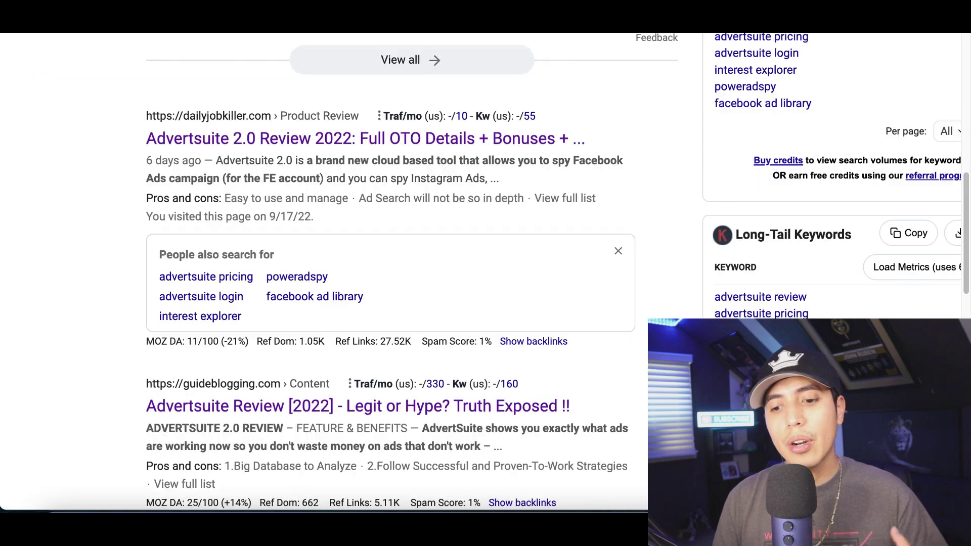
Switch to MunchEye and examine the prices and commission rates of the products listed under Big Launches.
scroll(534, 173, "down", 5)
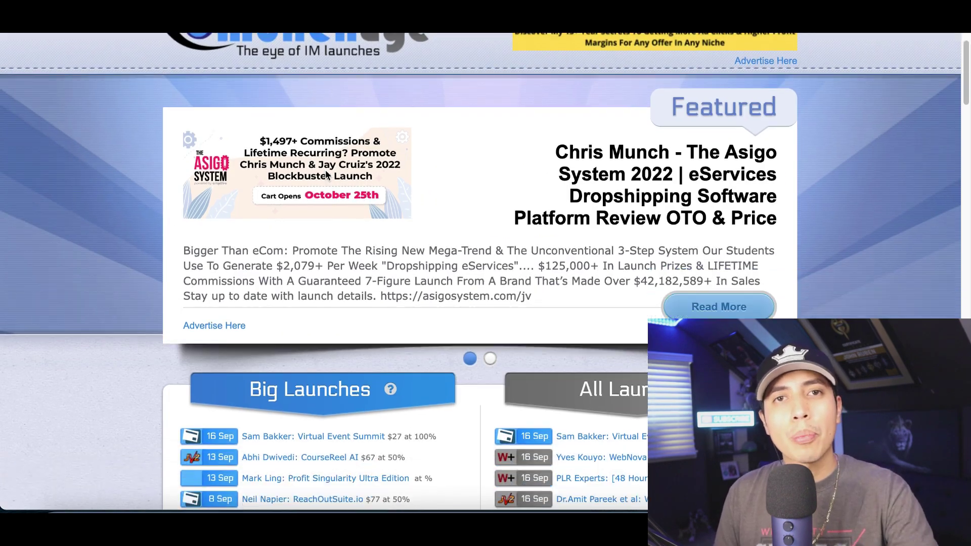
scroll(325, 170, "down", 5)
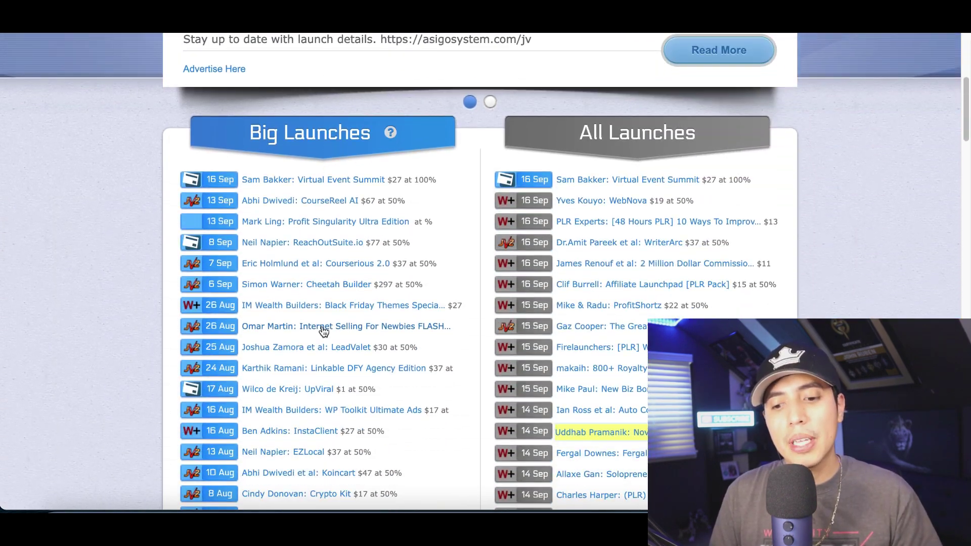
scroll(324, 331, "up", 5)
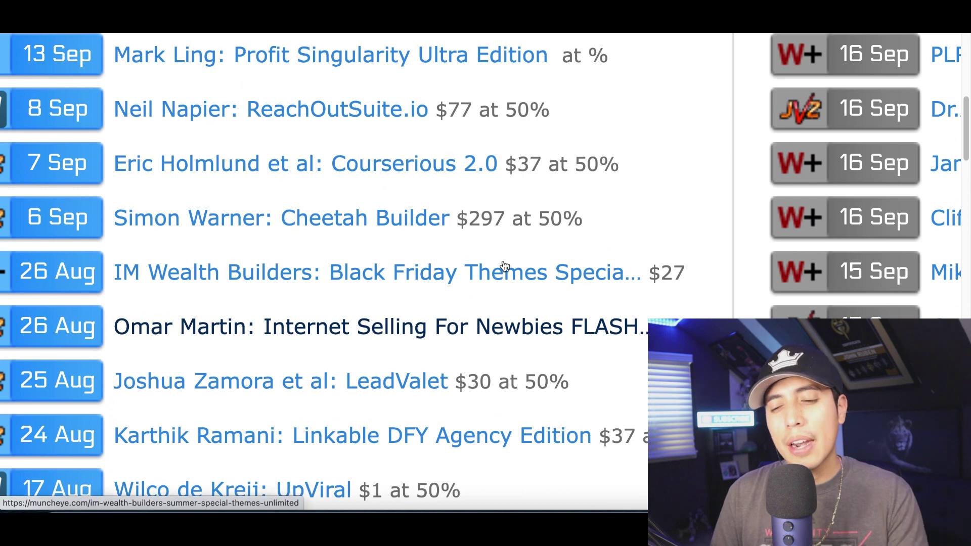
scroll(609, 211, "down", 1)
scroll(512, 157, "up", 2)
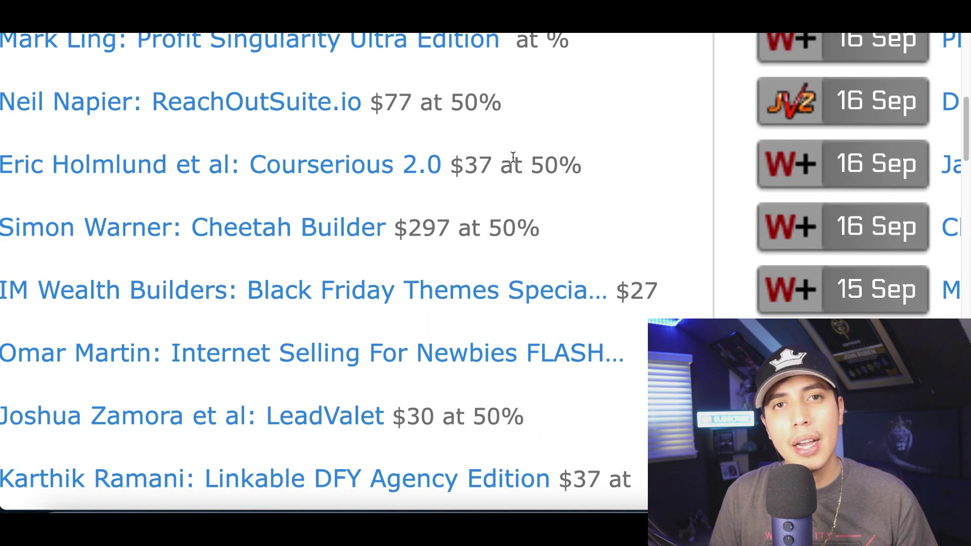
scroll(513, 157, "left", 2)
scroll(512, 157, "up", 1)
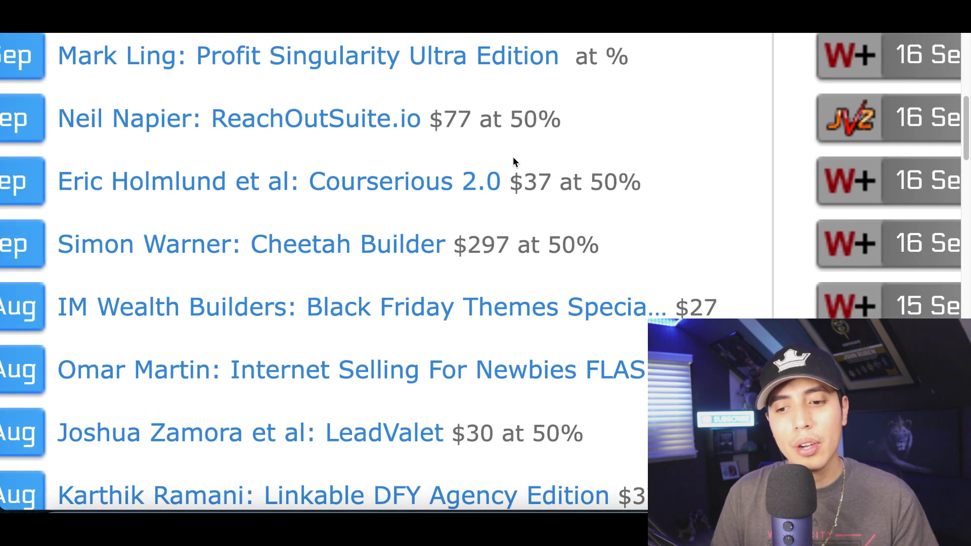
left_click_drag(512, 119, 626, 126)
scroll(600, 121, "down", 1)
scroll(600, 122, "right", 1)
scroll(626, 127, "down", 2)
scroll(626, 126, "down", 5)
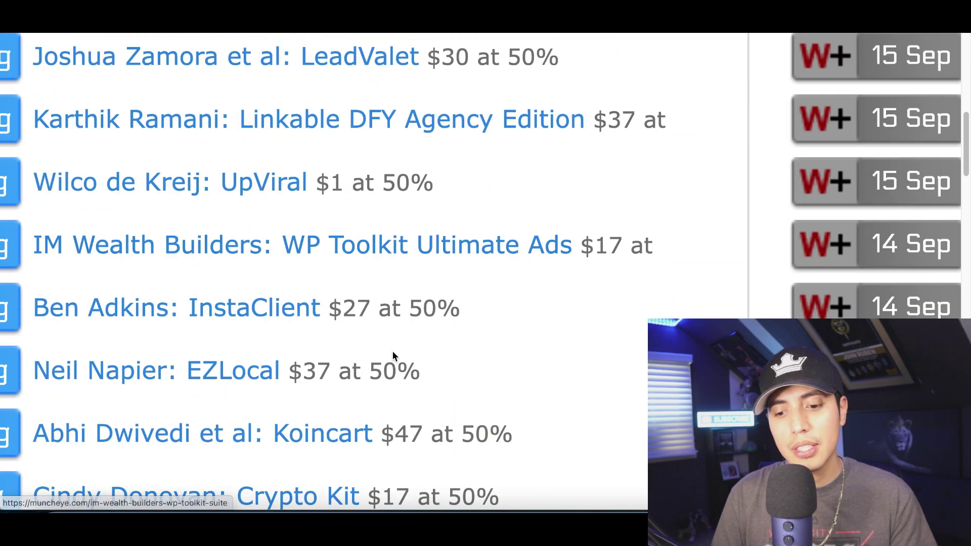
left_click_drag(396, 340, 445, 340)
scroll(445, 339, "up", 6)
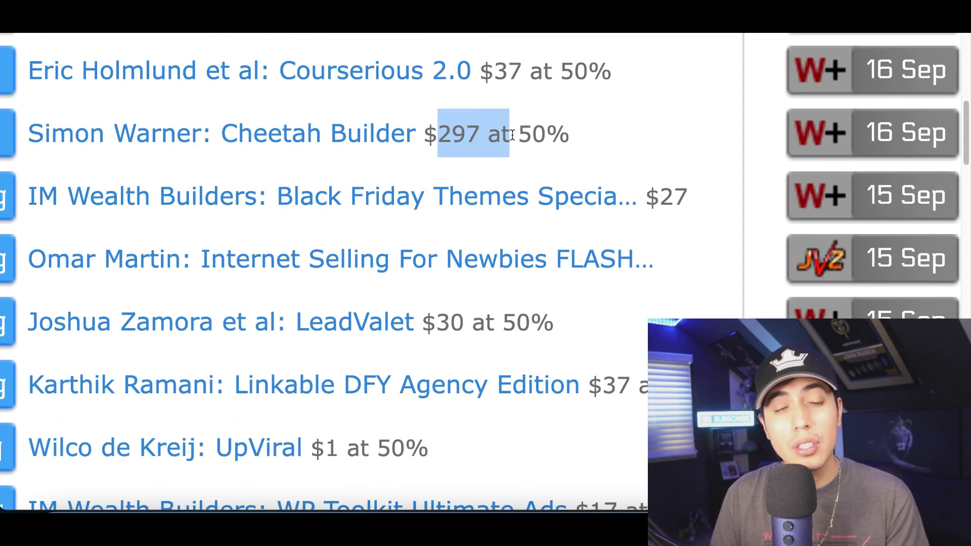
scroll(512, 135, "left", 1)
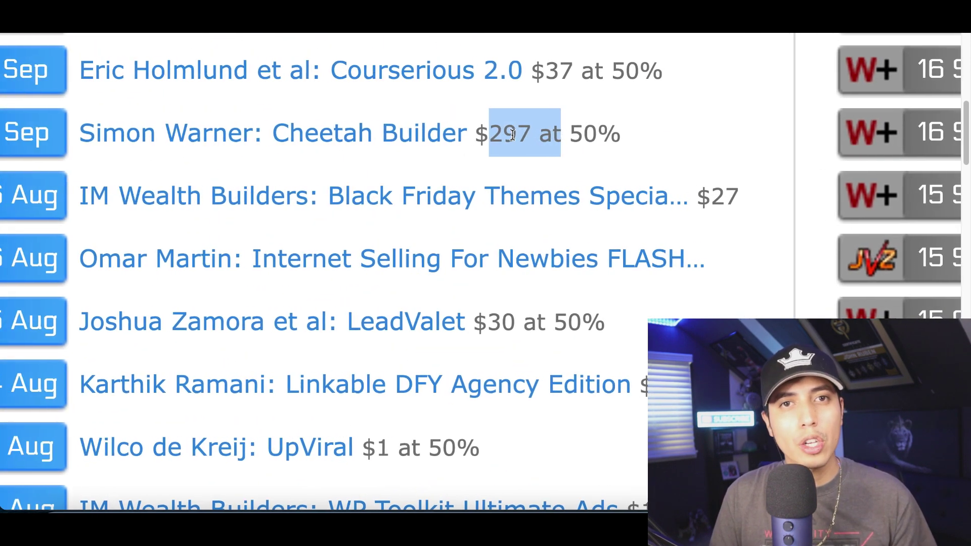
scroll(314, 93, "up", 5)
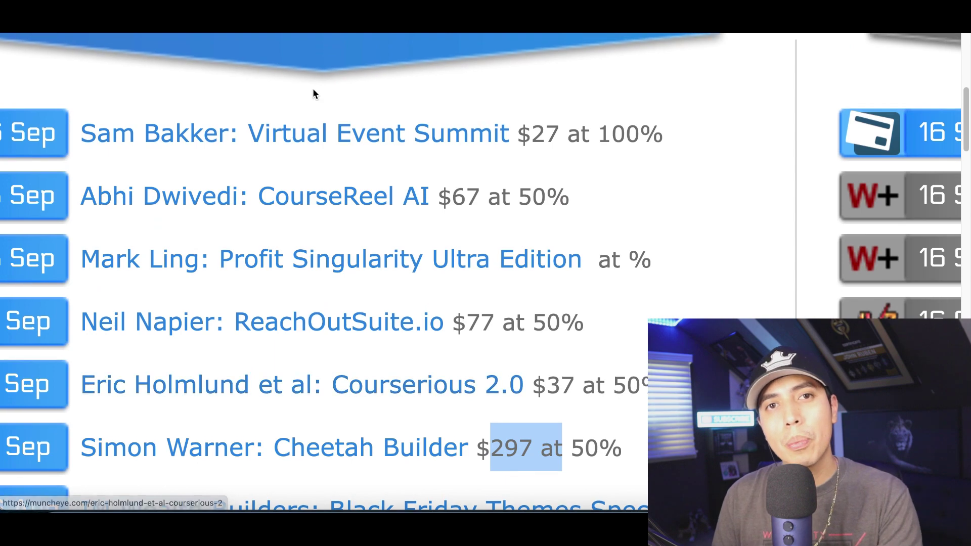
scroll(313, 94, "left", 2)
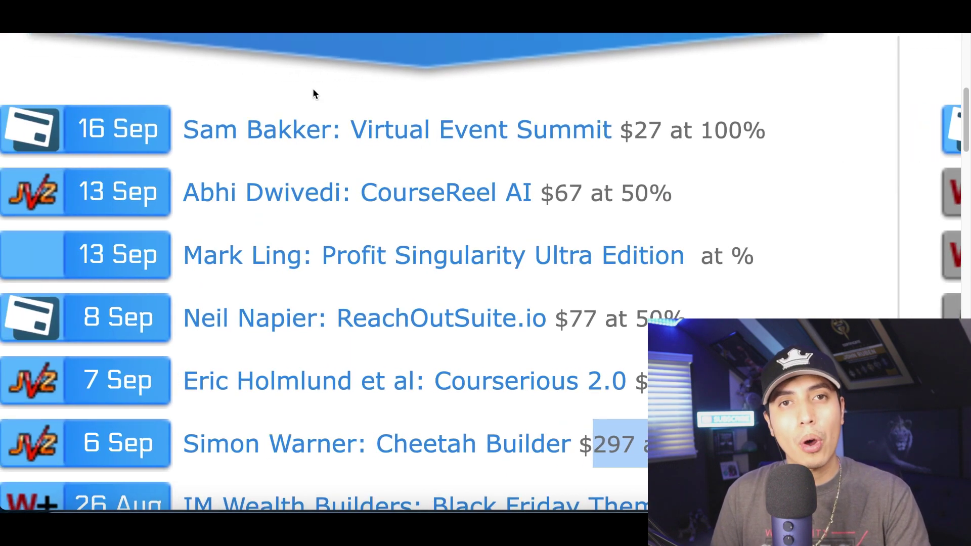
scroll(314, 93, "down", 5)
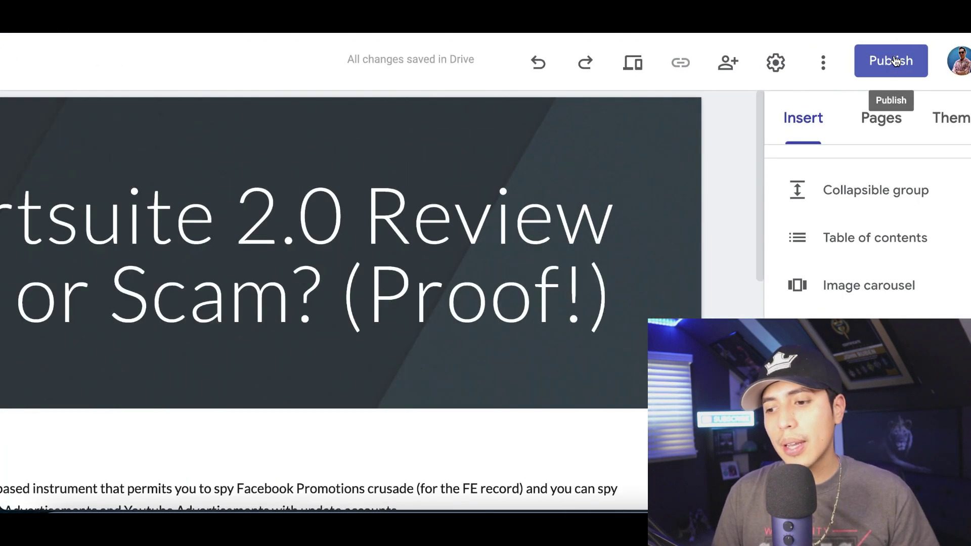
Publish the review site to the web under the address advs2-0.
left_click(892, 56)
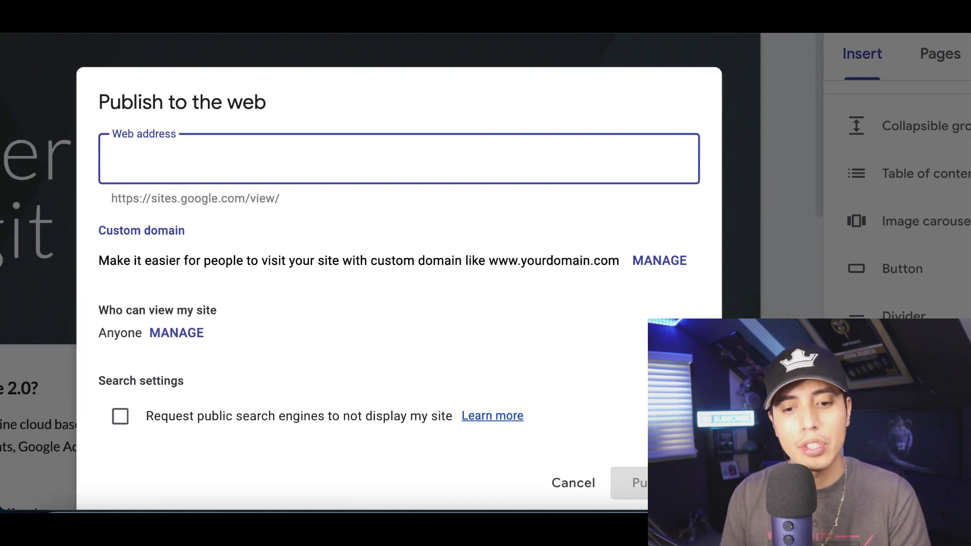
type("advs2-0")
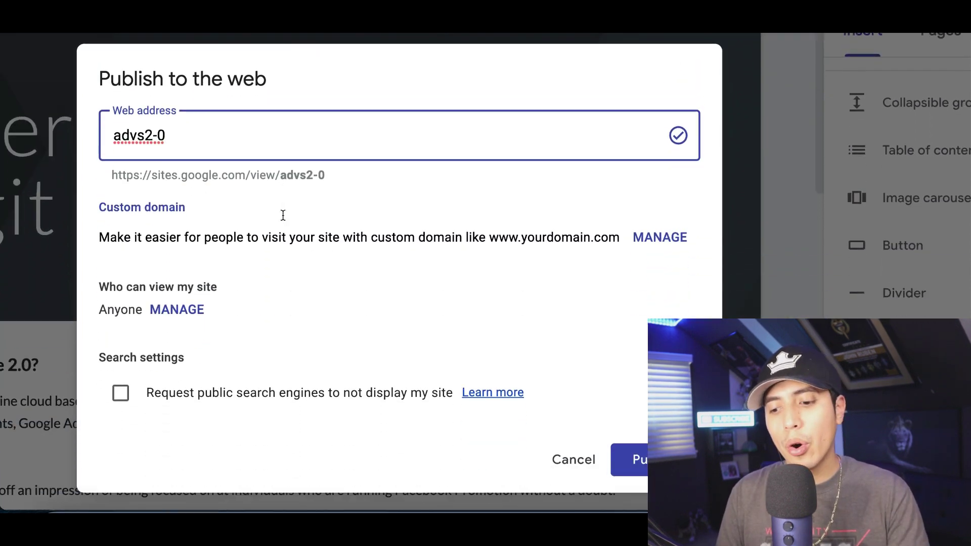
left_click(622, 372)
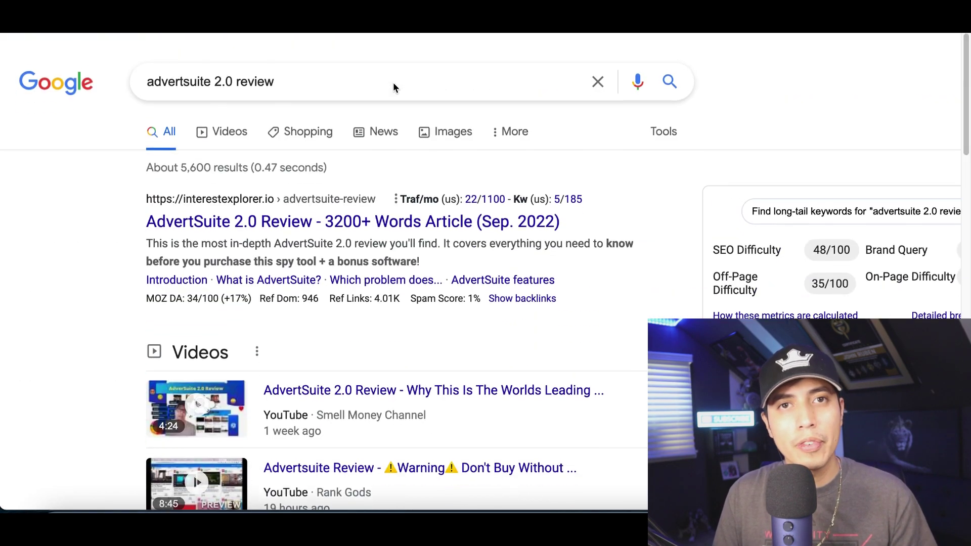
Switch to the Google results for "advertsuite 2.0 review" and look through the ranking articles and videos.
scroll(393, 85, "down", 5)
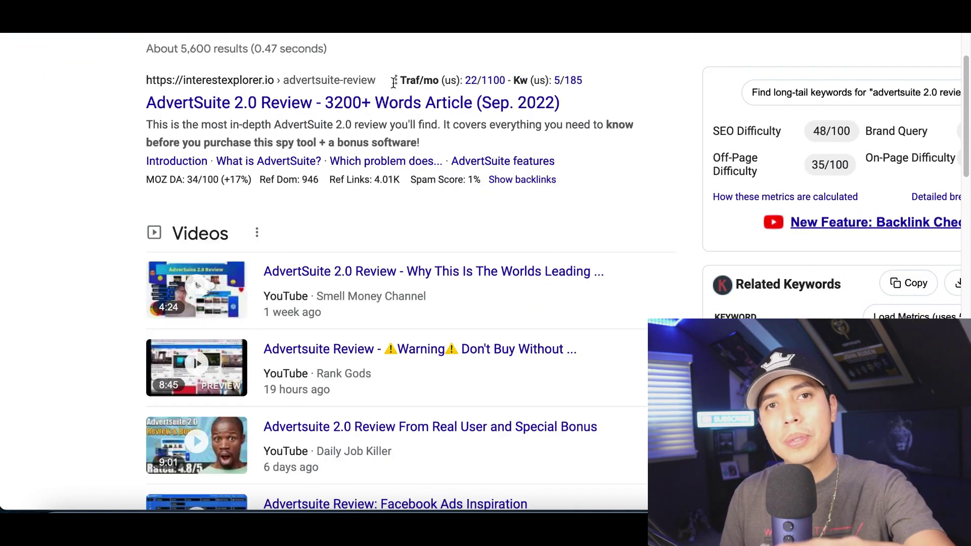
scroll(393, 85, "down", 4)
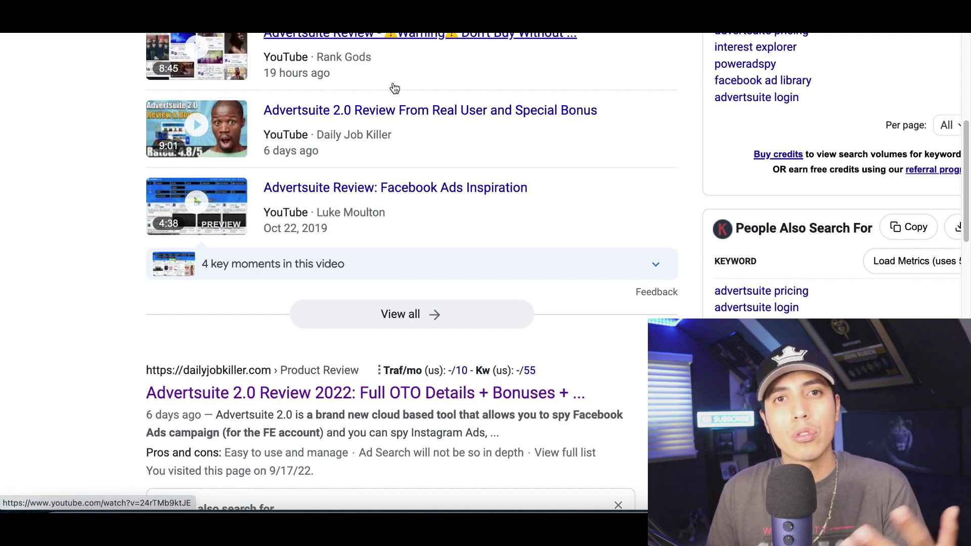
scroll(395, 88, "up", 9)
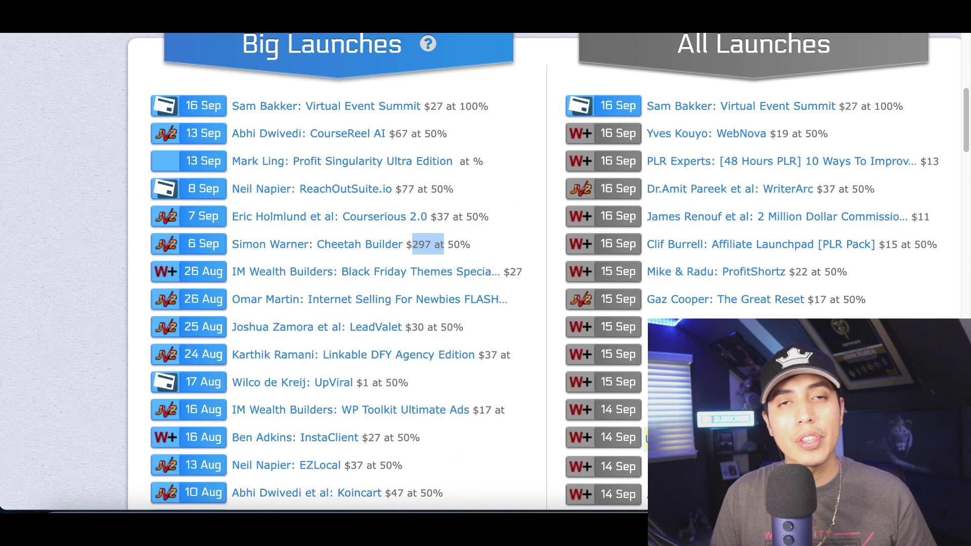
Go back to MunchEye and look through the products in the Big Launches and All Launches lists.
scroll(304, 230, "down", 5)
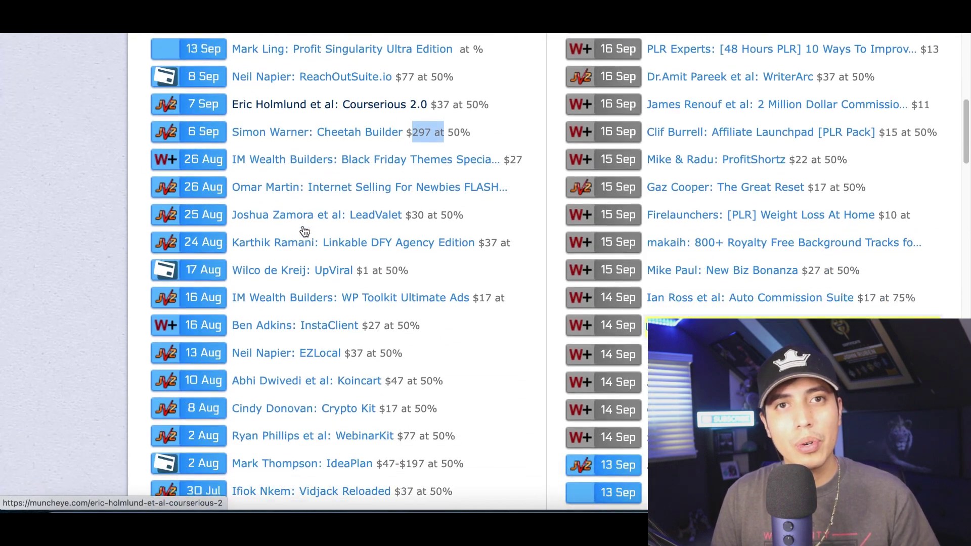
scroll(304, 231, "up", 3)
scroll(304, 231, "down", 5)
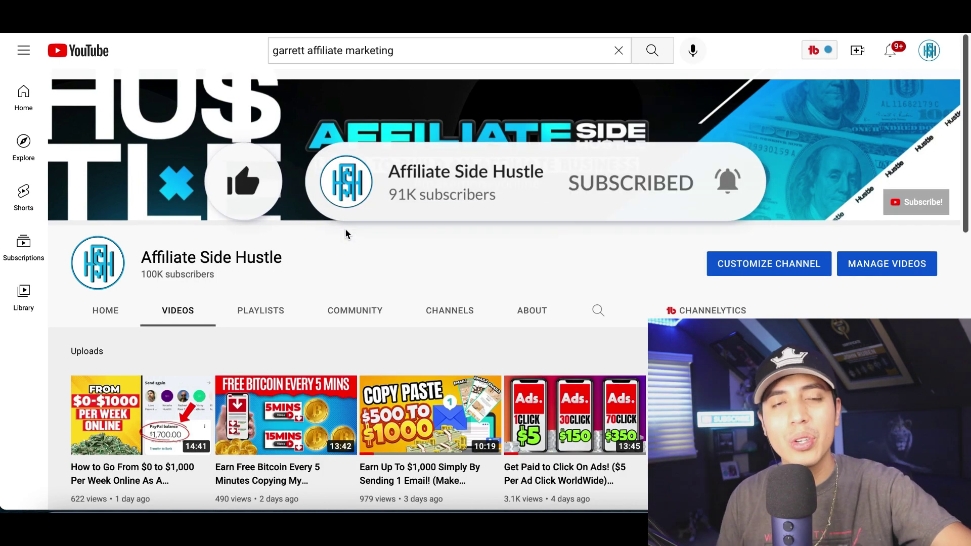
Switch to the Affiliate Side Hustle channel on YouTube and browse its uploaded videos.
scroll(346, 233, "down", 5)
scroll(347, 234, "down", 15)
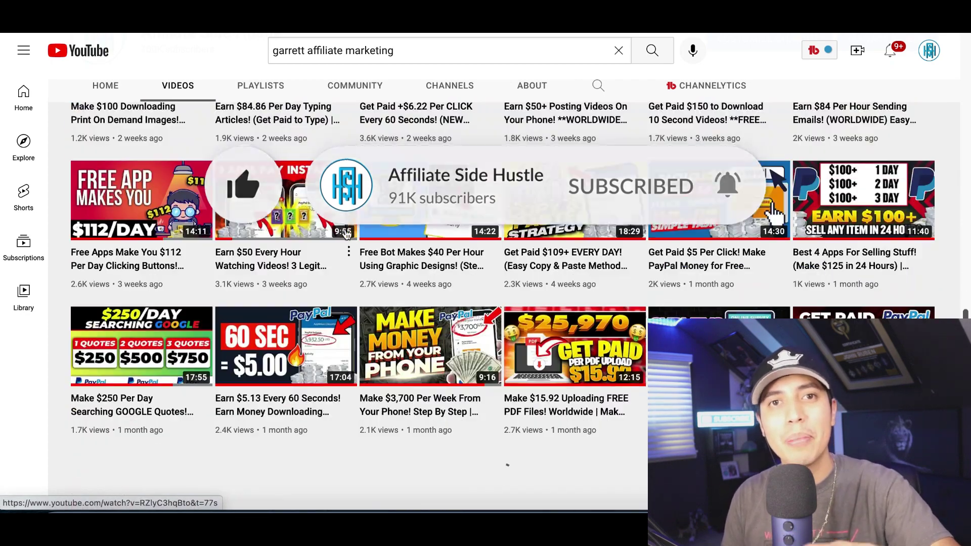
scroll(347, 233, "down", 5)
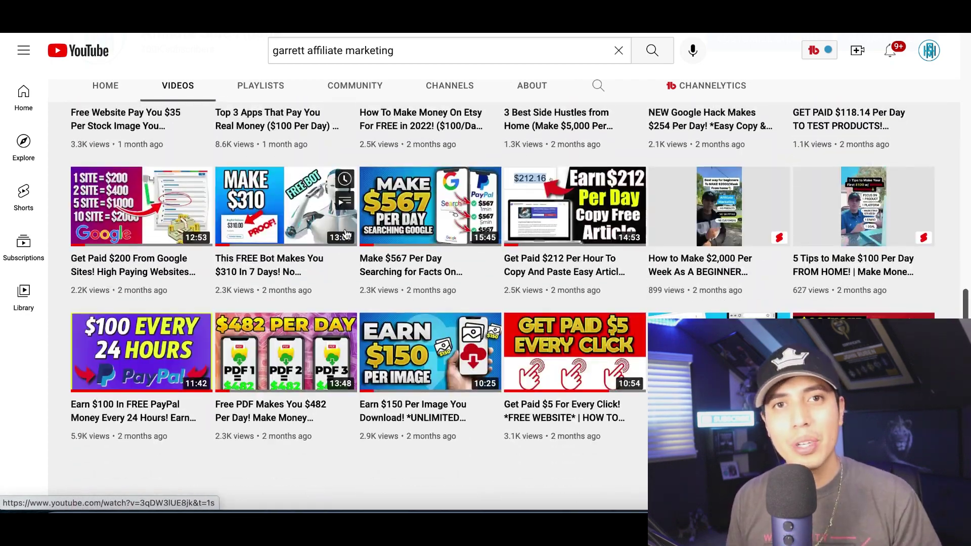